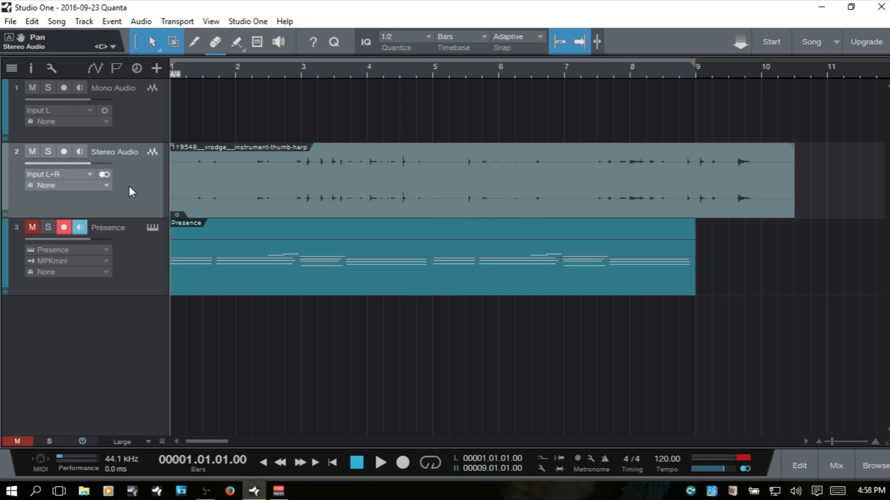
Show track automation in the arrangement and display the Stereo Audio track's Volume envelope
{"action": "key", "text": "a"}
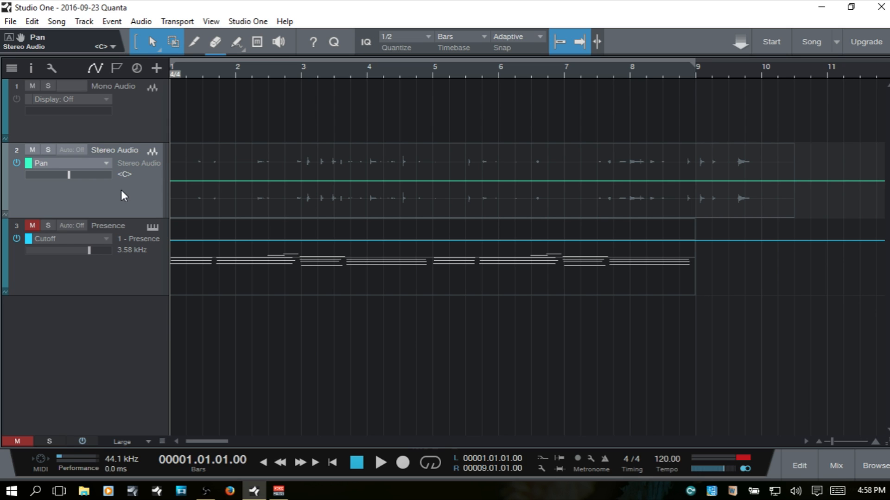
{"action": "left_click", "coordinate": [73, 150]}
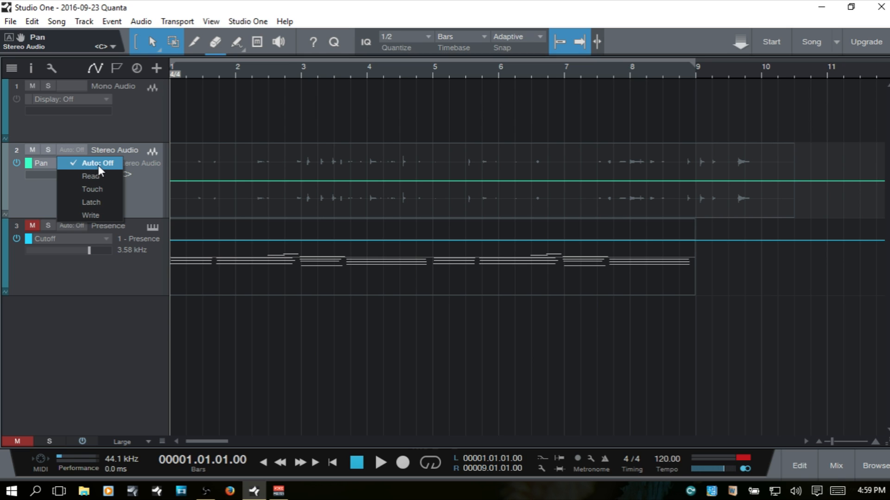
{"action": "left_click", "coordinate": [77, 149]}
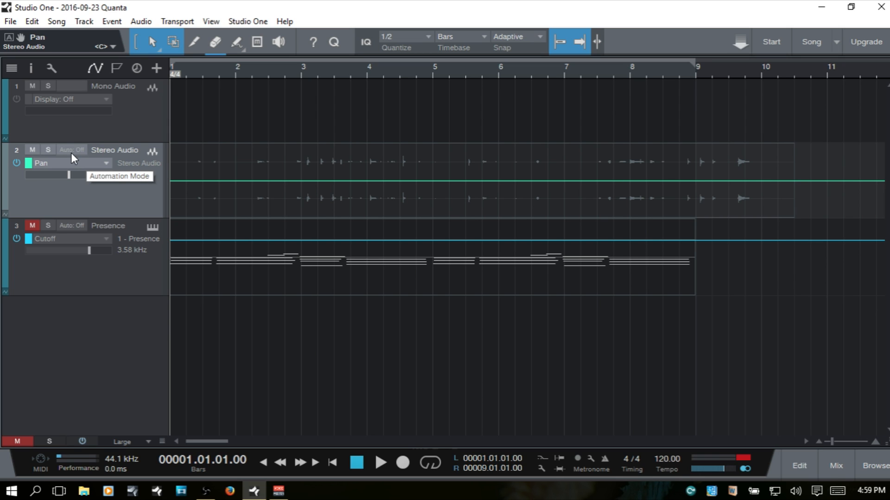
{"action": "left_click", "coordinate": [16, 164]}
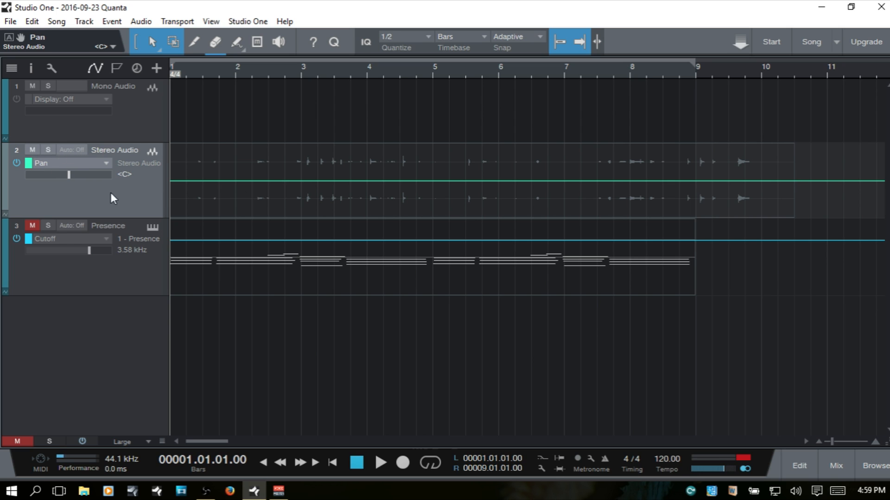
{"action": "left_click", "coordinate": [90, 162]}
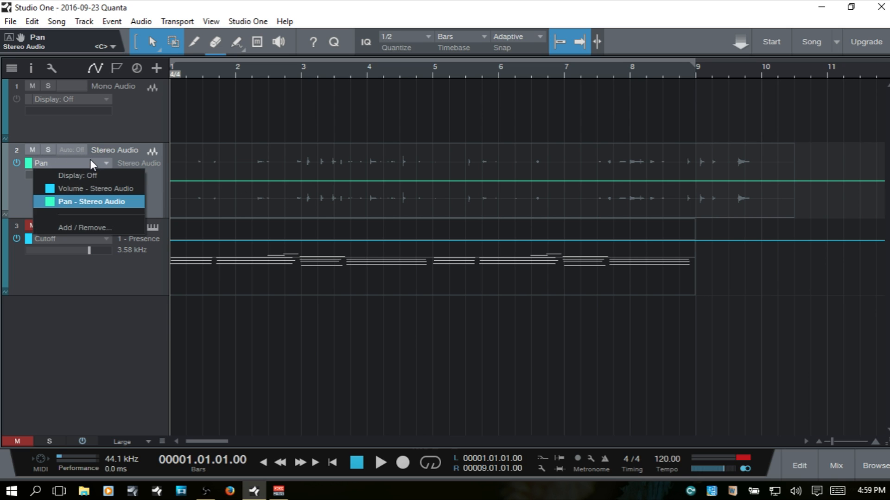
{"action": "left_click", "coordinate": [79, 189]}
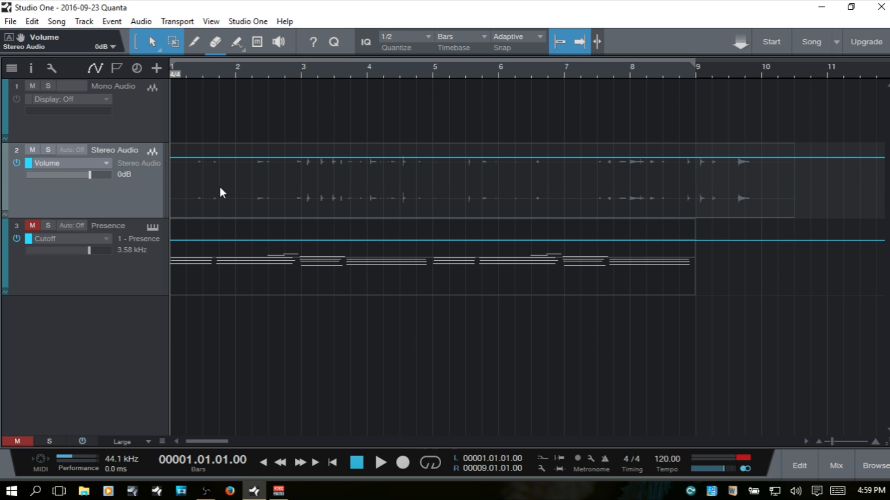
Set the Stereo Audio track's automation mode to Read and display its Pan envelope
{"action": "left_click", "coordinate": [71, 148]}
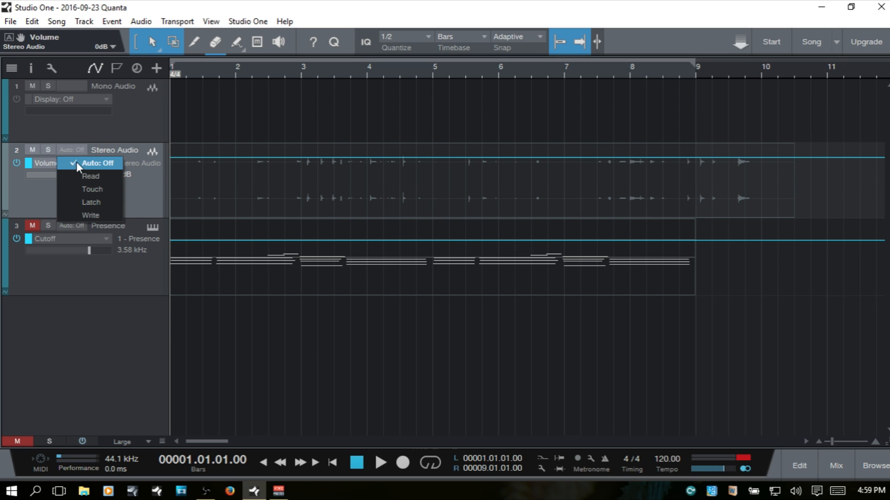
{"action": "left_click", "coordinate": [82, 174]}
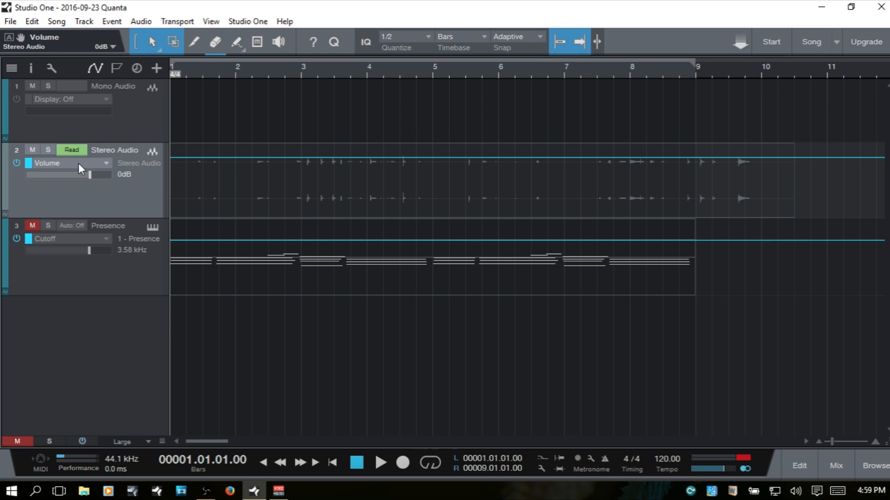
{"action": "left_click", "coordinate": [78, 163]}
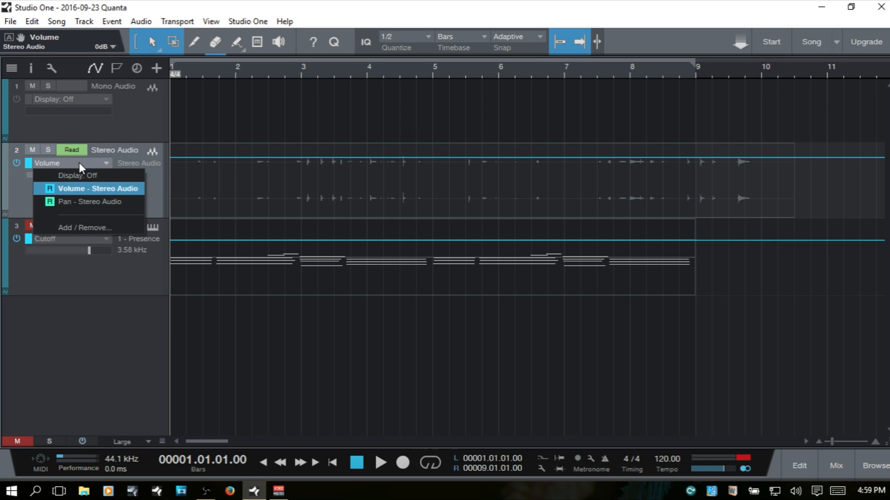
{"action": "left_click", "coordinate": [82, 202]}
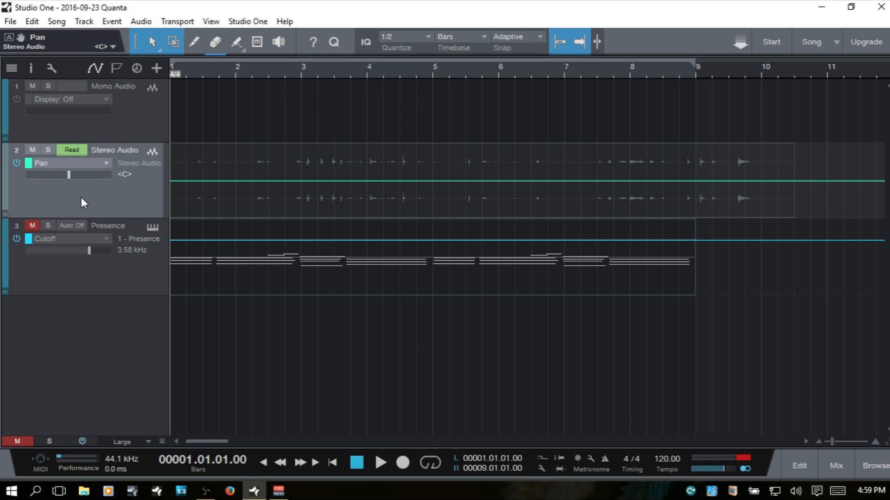
Disable the Stereo Audio track's Pan envelope, check the Volume envelope, and return to Pan
{"action": "left_click", "coordinate": [17, 163]}
{"action": "left_click", "coordinate": [81, 162]}
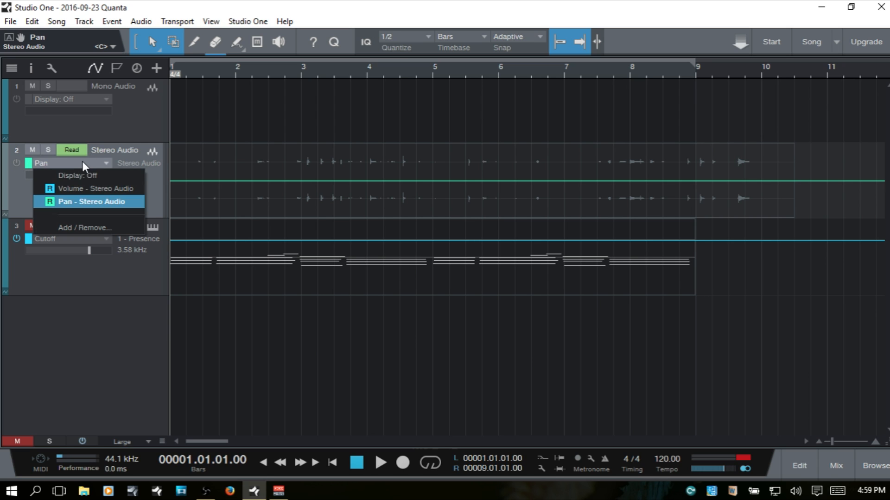
{"action": "left_click", "coordinate": [84, 187]}
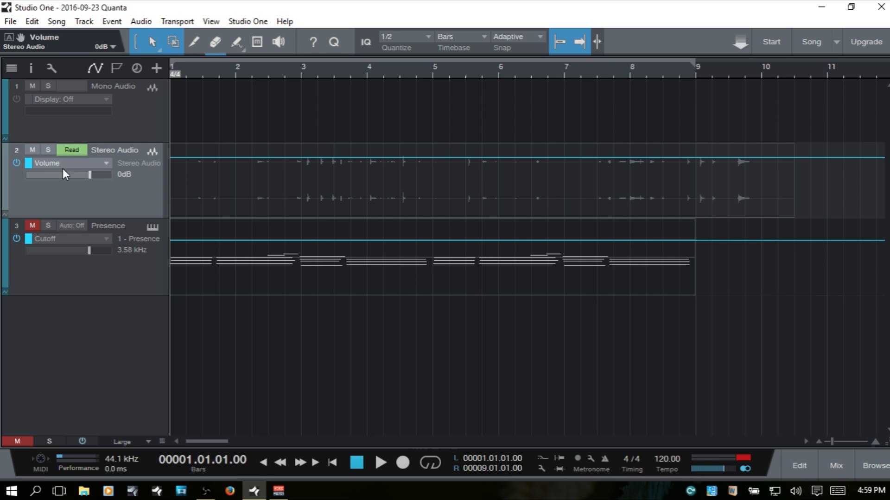
{"action": "left_click", "coordinate": [79, 162]}
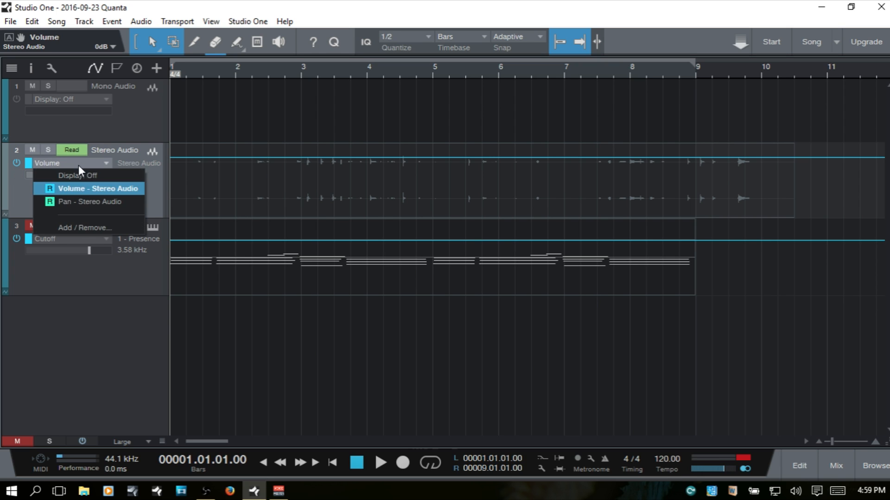
{"action": "left_click", "coordinate": [90, 202]}
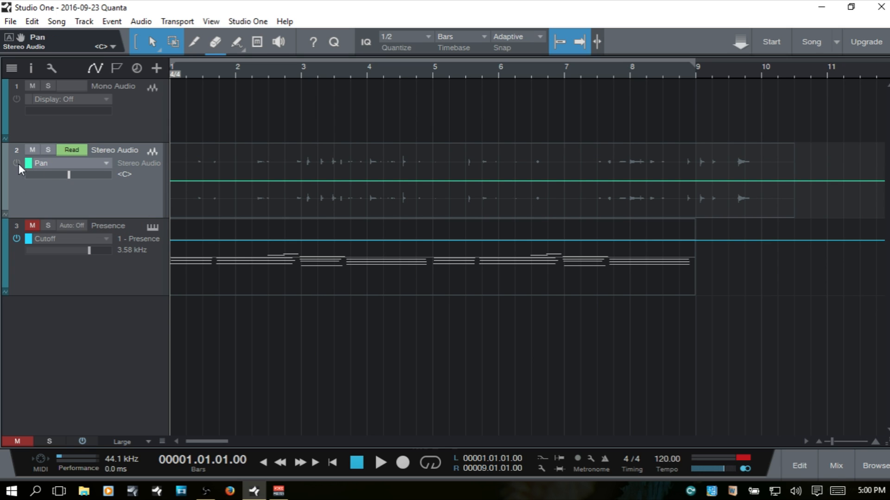
Set the Stereo Audio track's automation mode to Touch, toggling between Read and Touch and ending on Touch
{"action": "left_click", "coordinate": [70, 149]}
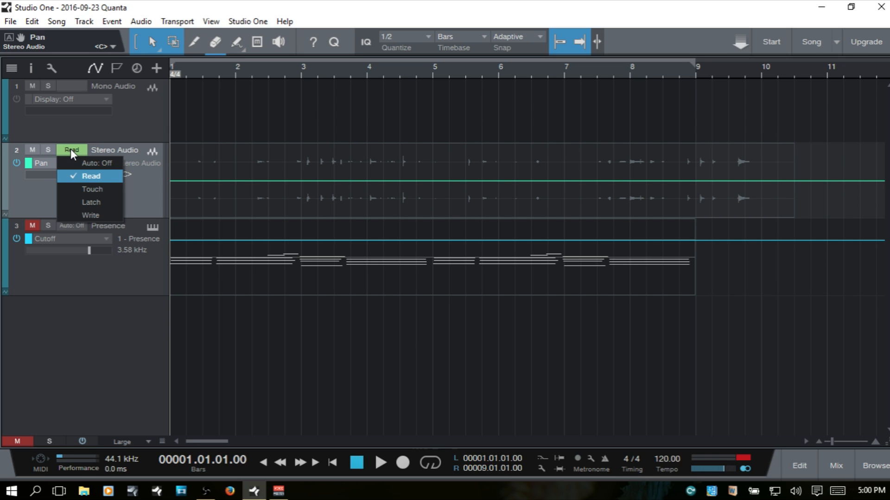
{"action": "left_click", "coordinate": [99, 189]}
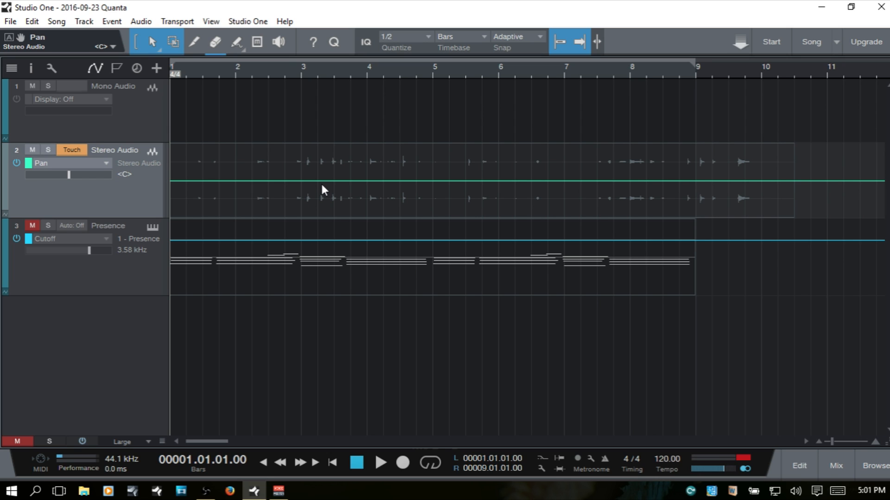
{"action": "key", "text": "j"}
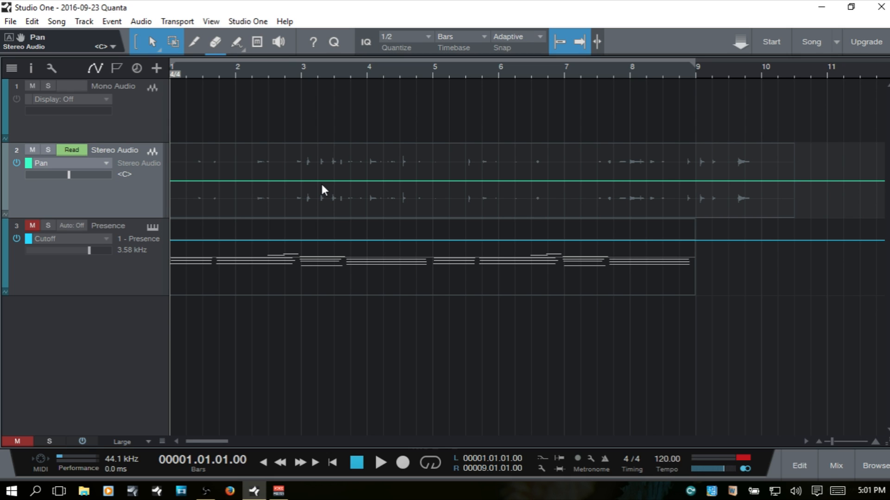
{"action": "key", "text": "j"}
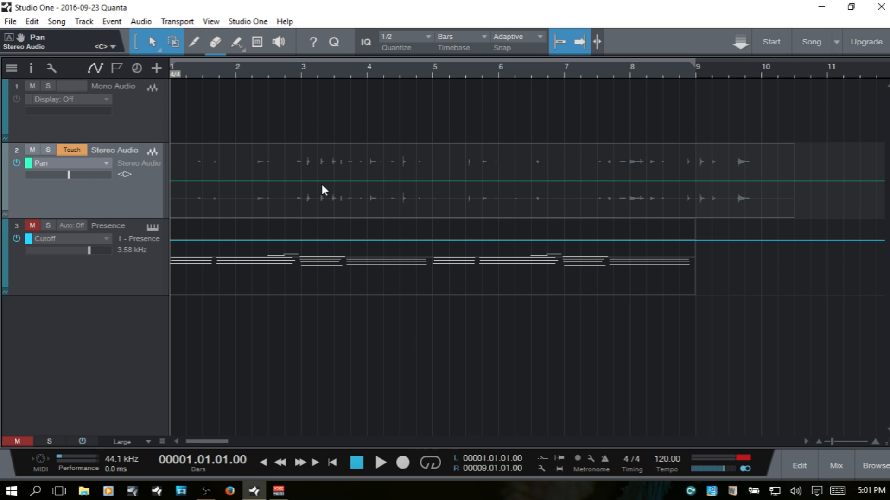
{"action": "key", "text": "j"}
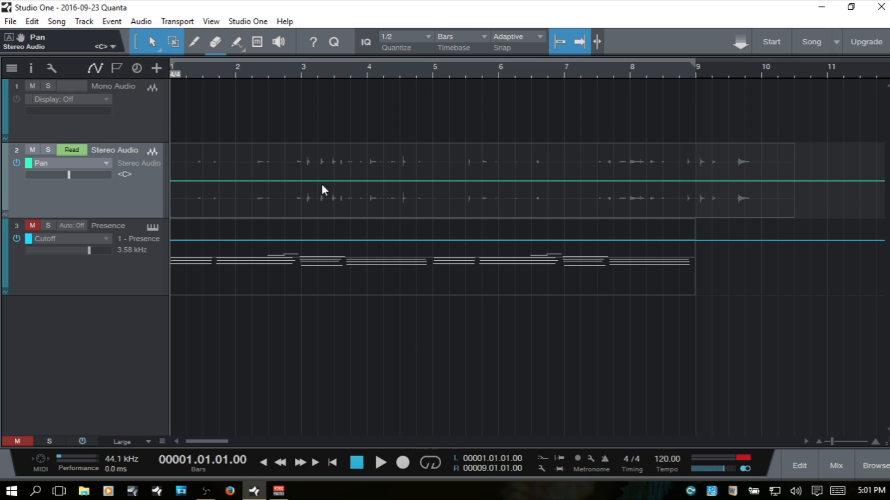
{"action": "key", "text": "j"}
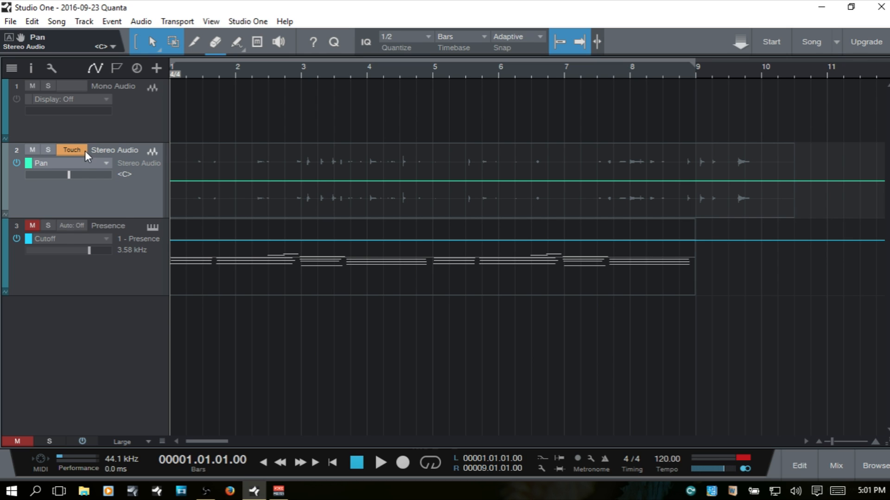
Try the Latch and Write automation modes on the Stereo Audio track and return it to Touch
{"action": "left_click", "coordinate": [69, 151]}
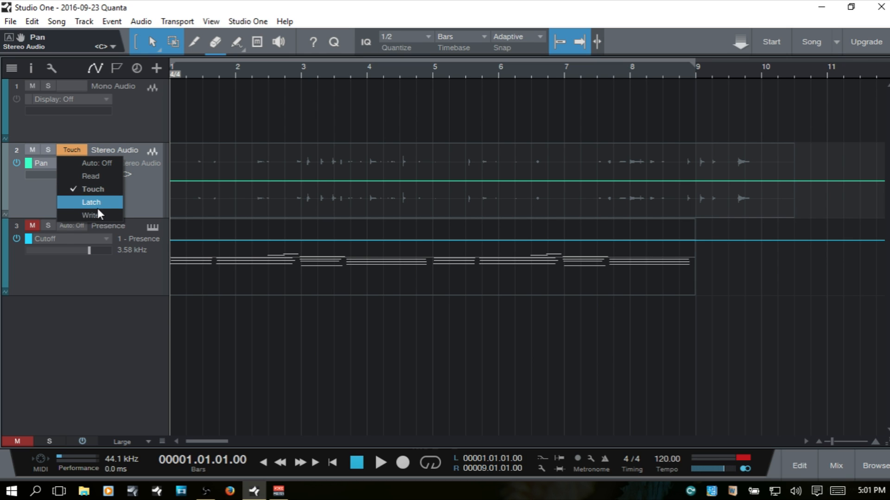
{"action": "left_click", "coordinate": [95, 203]}
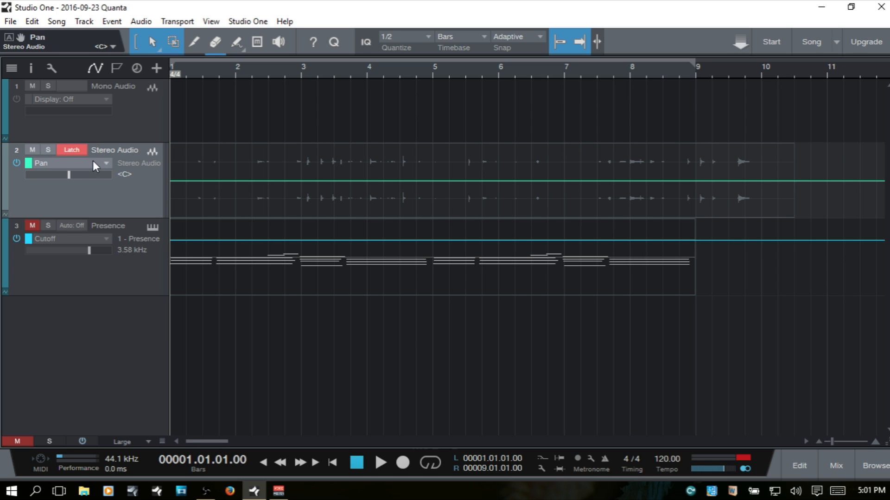
{"action": "left_click", "coordinate": [75, 151]}
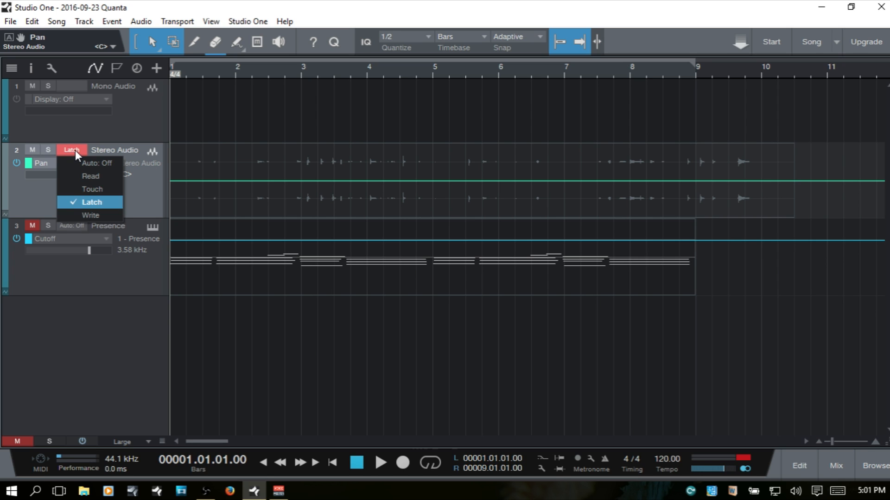
{"action": "left_click", "coordinate": [97, 215]}
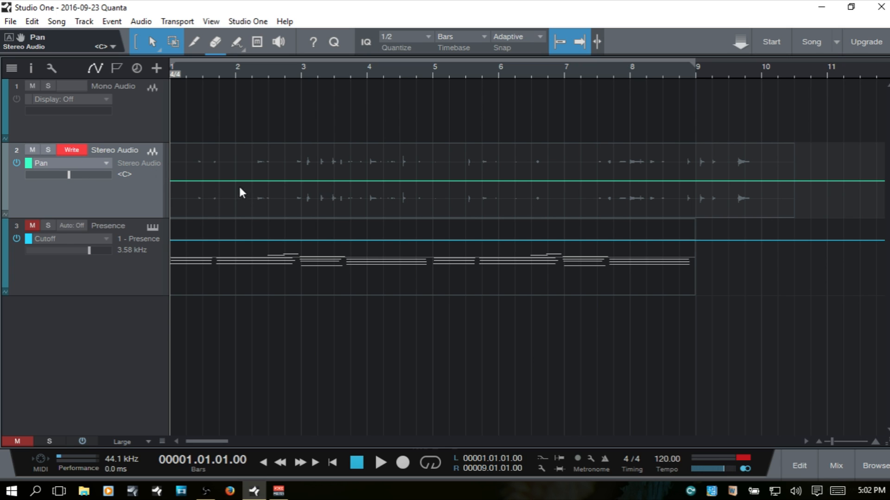
{"action": "left_click", "coordinate": [70, 146]}
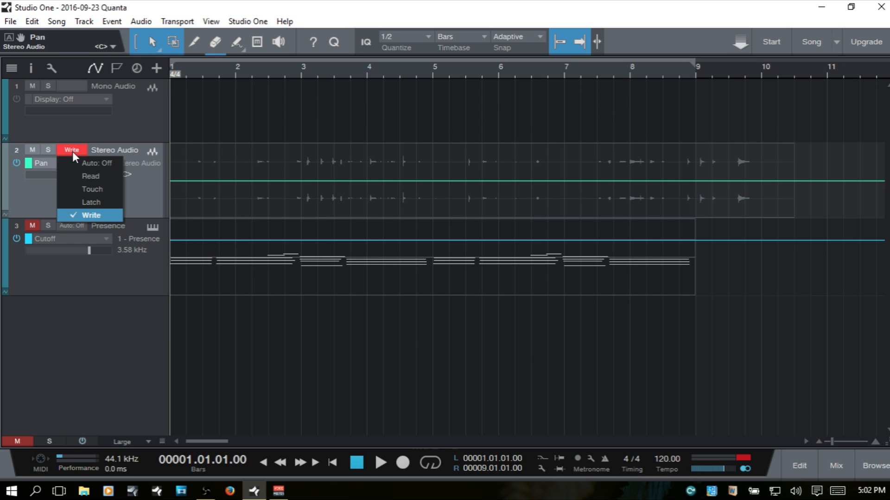
{"action": "left_click", "coordinate": [99, 191]}
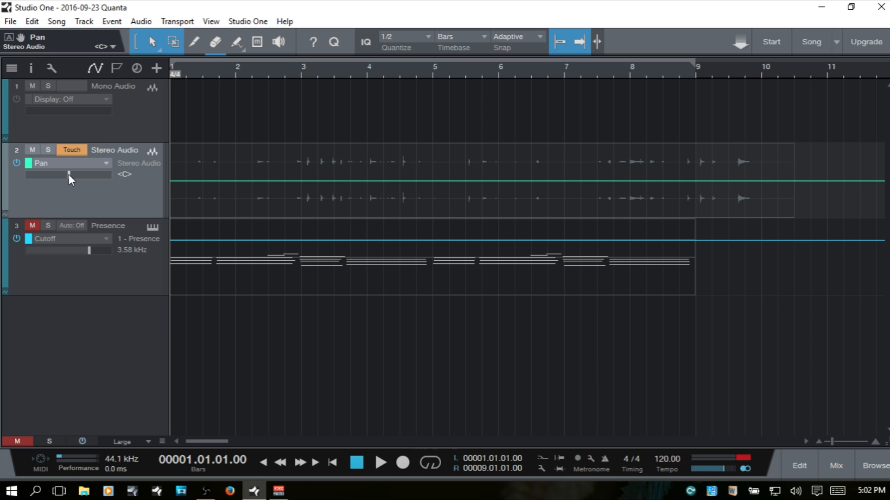
Record left-right Pan automation on the Stereo Audio track during playback until about bar 8.5, and return the playhead to the start
{"action": "key", "text": "space"}
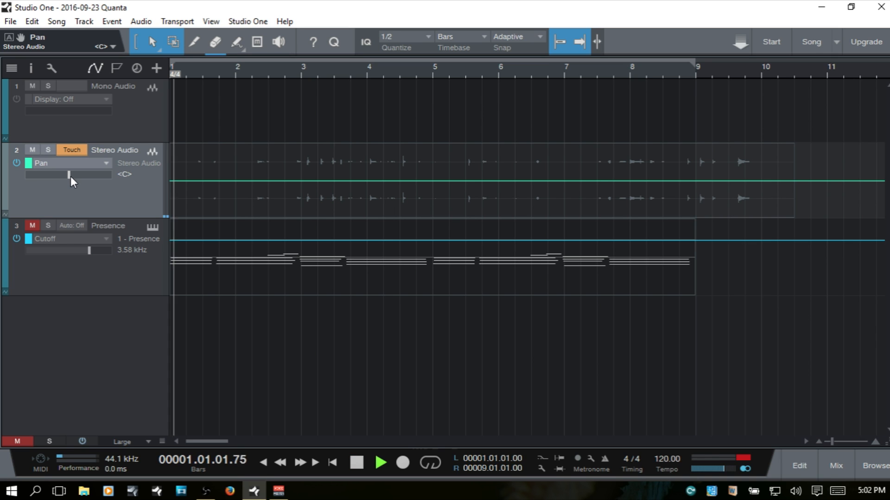
{"action": "left_click", "coordinate": [70, 175]}
{"action": "mouse_move", "coordinate": [70, 176]}
{"action": "left_mouse_down"}
{"action": "mouse_move", "coordinate": [89, 177]}
{"action": "mouse_move", "coordinate": [54, 181]}
{"action": "mouse_move", "coordinate": [89, 179]}
{"action": "mouse_move", "coordinate": [45, 182]}
{"action": "mouse_move", "coordinate": [93, 180]}
{"action": "mouse_move", "coordinate": [41, 182]}
{"action": "mouse_move", "coordinate": [88, 181]}
{"action": "mouse_move", "coordinate": [52, 177]}
{"action": "left_mouse_up"}
{"action": "key", "text": "space"}
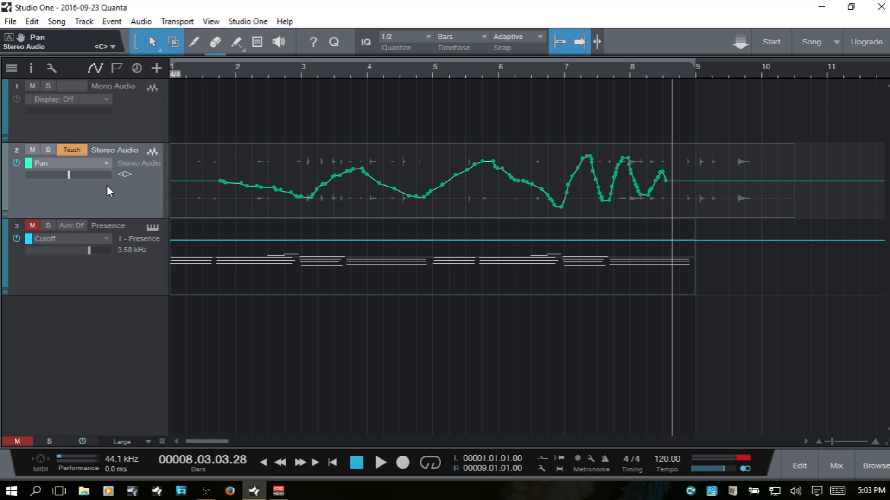
{"action": "left_click", "coordinate": [73, 150]}
{"action": "left_click", "coordinate": [75, 150]}
{"action": "key", "text": "comma"}
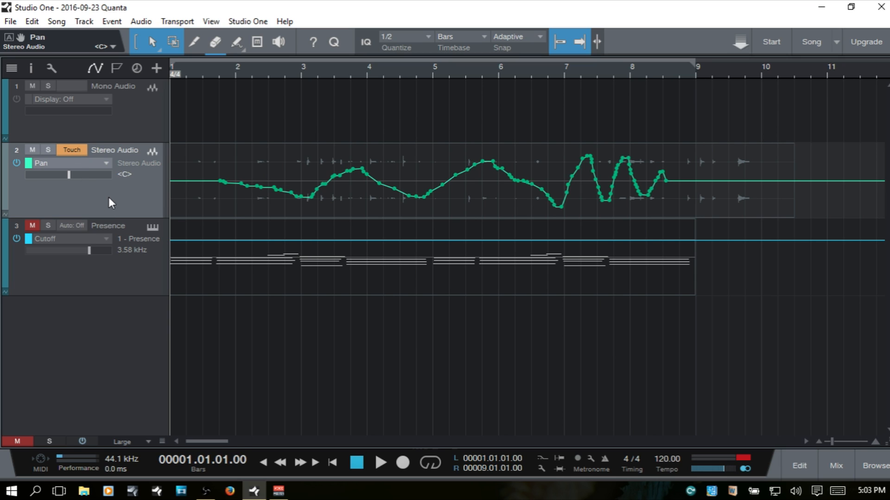
Overwrite the Stereo Audio track's Pan automation from about bar 4 to bar 7 during playback in Touch mode, and return to the start
{"action": "left_click", "coordinate": [72, 150]}
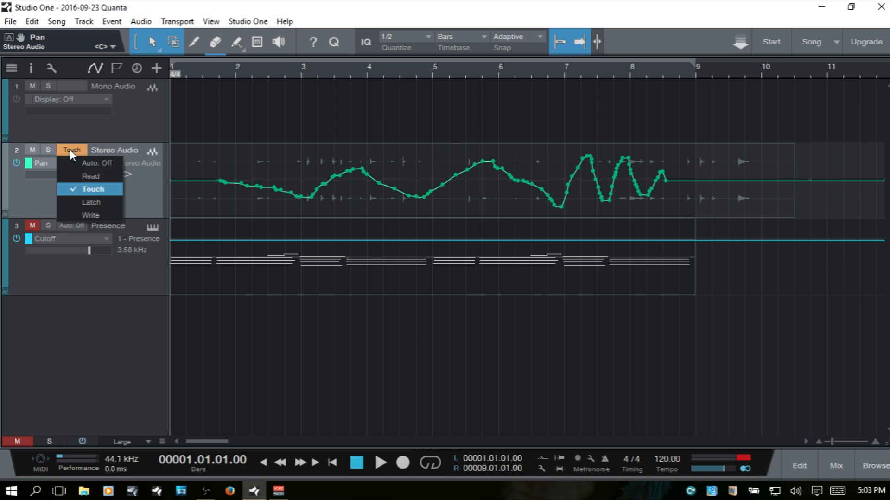
{"action": "left_click", "coordinate": [38, 192]}
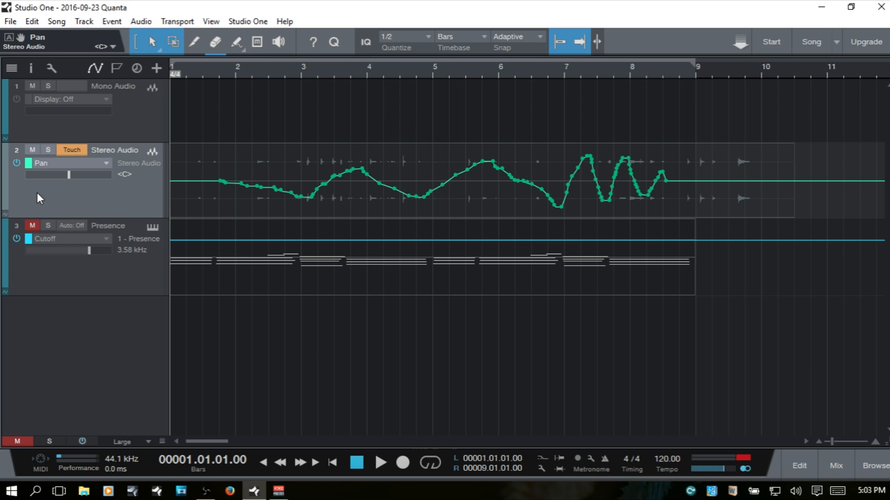
{"action": "key", "text": "space"}
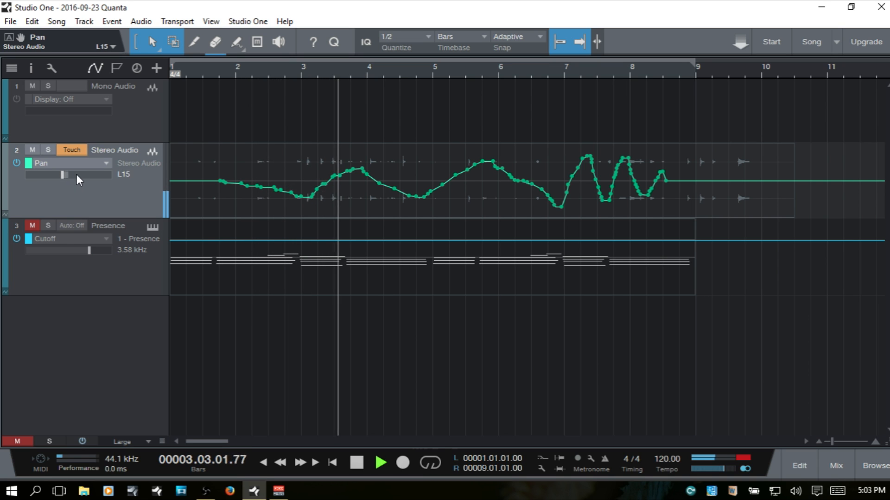
{"action": "mouse_move", "coordinate": [74, 173]}
{"action": "left_mouse_down"}
{"action": "mouse_move", "coordinate": [97, 176]}
{"action": "mouse_move", "coordinate": [51, 177]}
{"action": "mouse_move", "coordinate": [103, 182]}
{"action": "mouse_move", "coordinate": [48, 179]}
{"action": "mouse_move", "coordinate": [83, 178]}
{"action": "left_mouse_up"}
{"action": "key", "text": "space"}
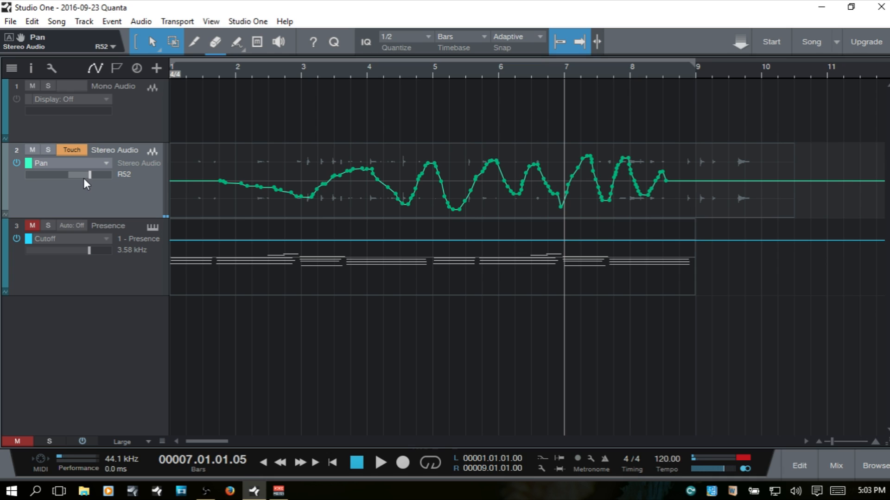
{"action": "key", "text": "comma"}
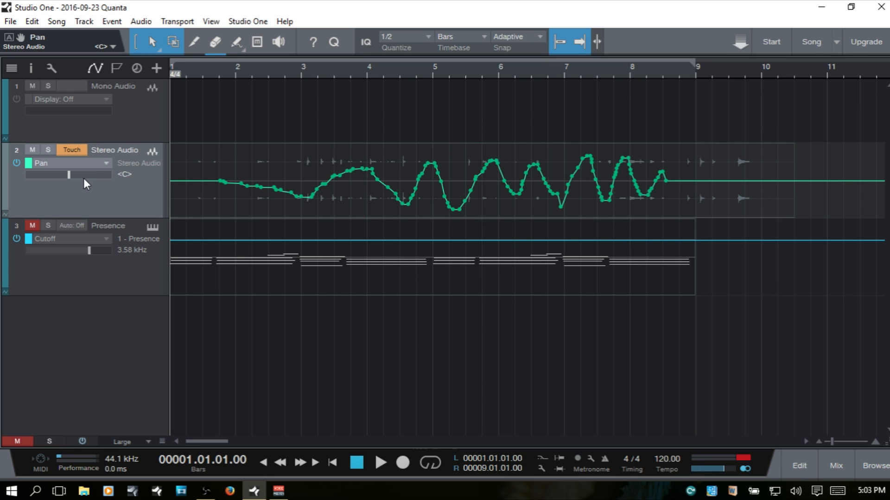
Set the Stereo Audio track to Latch, overwrite its Pan automation from about bar 3 to bar 7 during playback, and return to the start
{"action": "left_click", "coordinate": [72, 149]}
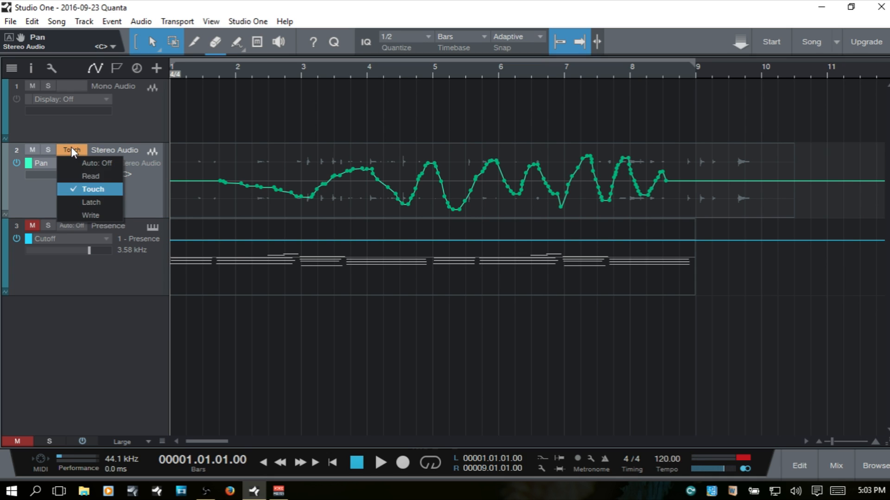
{"action": "left_click", "coordinate": [90, 202]}
{"action": "key", "text": "space"}
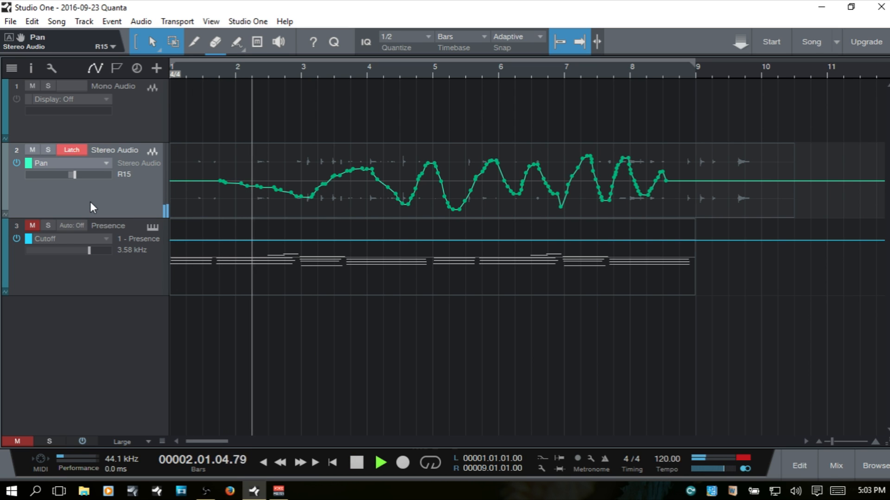
{"action": "mouse_move", "coordinate": [77, 175]}
{"action": "left_mouse_down"}
{"action": "mouse_move", "coordinate": [85, 174]}
{"action": "mouse_move", "coordinate": [48, 176]}
{"action": "mouse_move", "coordinate": [87, 176]}
{"action": "mouse_move", "coordinate": [40, 175]}
{"action": "mouse_move", "coordinate": [92, 174]}
{"action": "mouse_move", "coordinate": [36, 177]}
{"action": "mouse_move", "coordinate": [96, 177]}
{"action": "left_mouse_up"}
{"action": "key", "text": "space"}
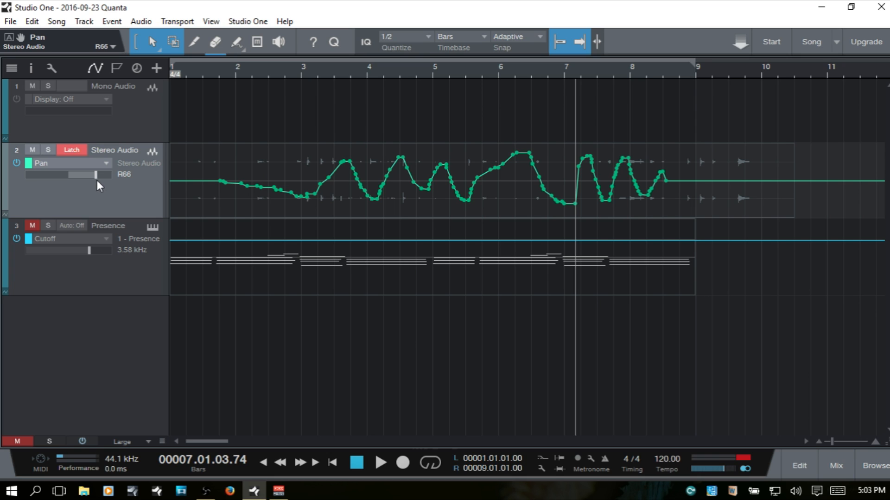
{"action": "key", "text": "Home"}
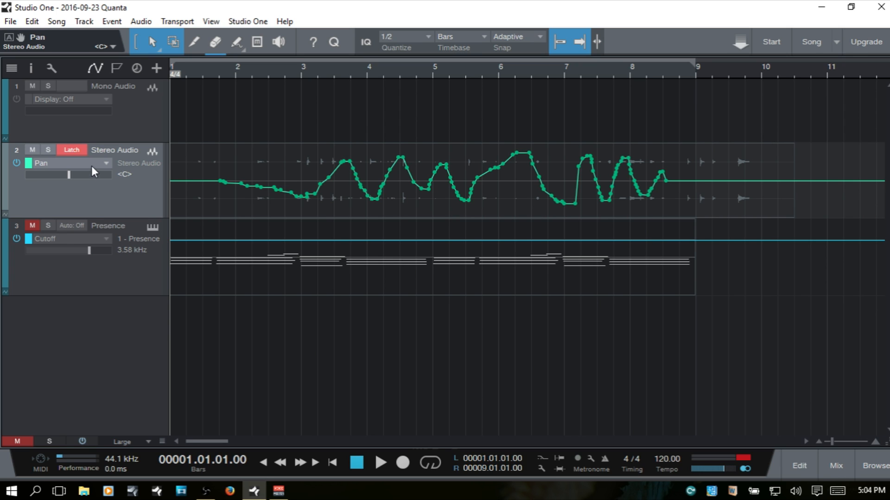
{"action": "left_click", "coordinate": [90, 164]}
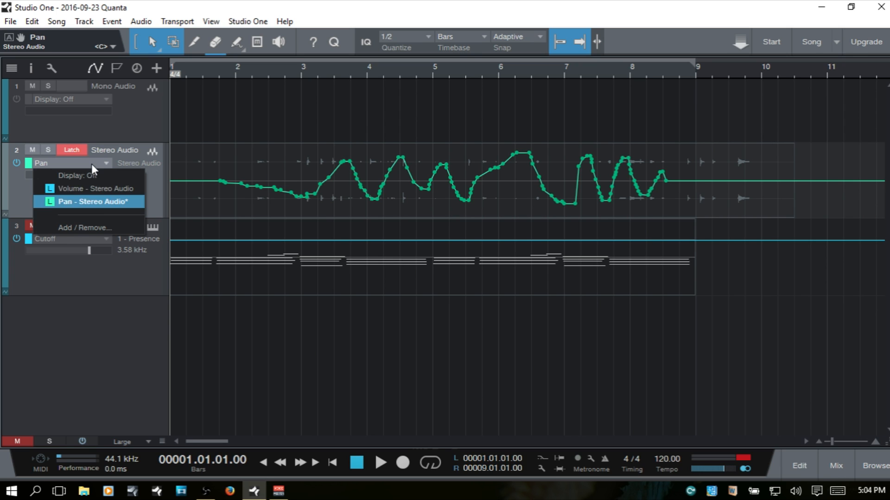
{"action": "left_click", "coordinate": [21, 194]}
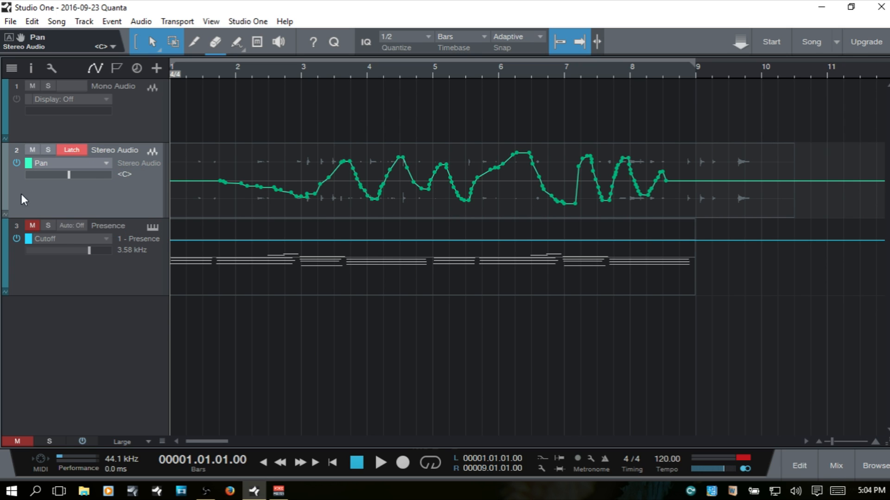
Set the Stereo Audio track to Write and overwrite its Pan automation during playback from bar 1 to about bar 7.5
{"action": "left_click", "coordinate": [73, 149]}
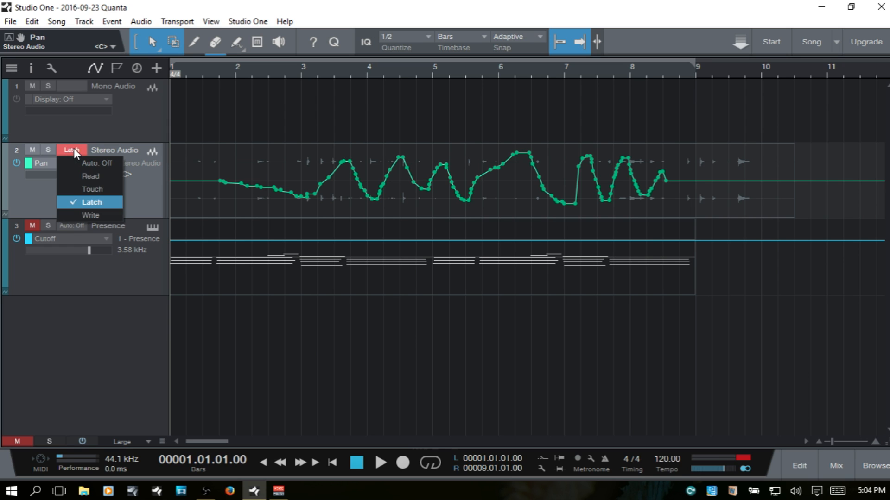
{"action": "left_click", "coordinate": [90, 216]}
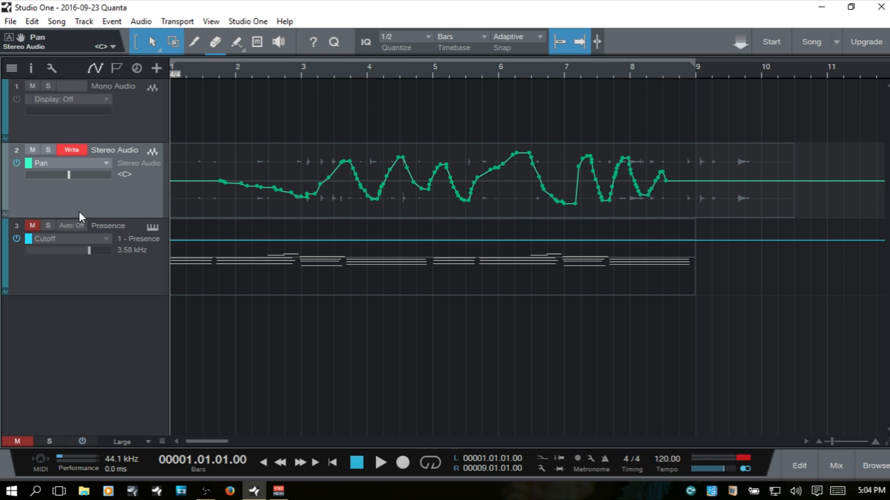
{"action": "key", "text": "space"}
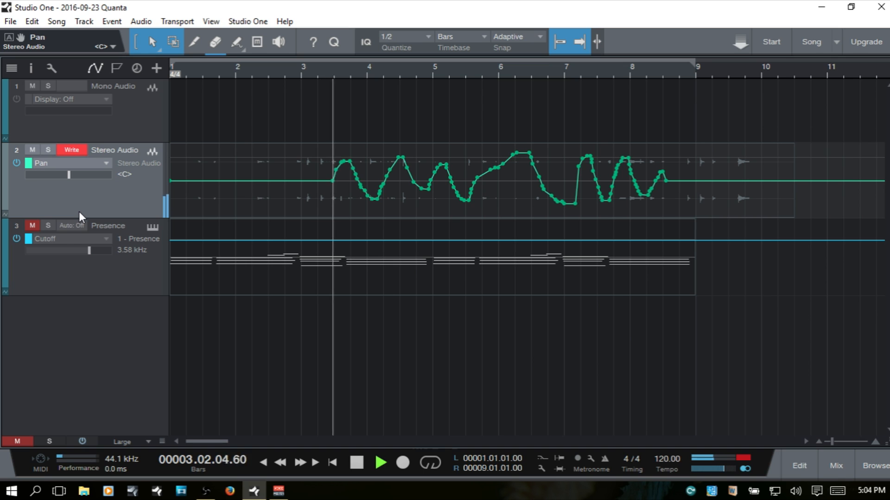
{"action": "mouse_move", "coordinate": [69, 175]}
{"action": "left_mouse_down"}
{"action": "mouse_move", "coordinate": [102, 177]}
{"action": "mouse_move", "coordinate": [28, 180]}
{"action": "mouse_move", "coordinate": [106, 187]}
{"action": "mouse_move", "coordinate": [35, 178]}
{"action": "mouse_move", "coordinate": [85, 184]}
{"action": "mouse_move", "coordinate": [41, 184]}
{"action": "left_mouse_up"}
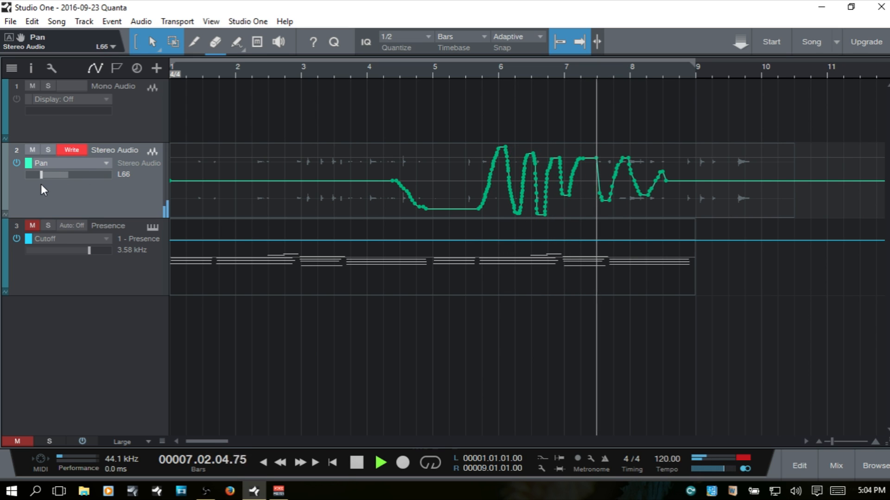
{"action": "key", "text": "space"}
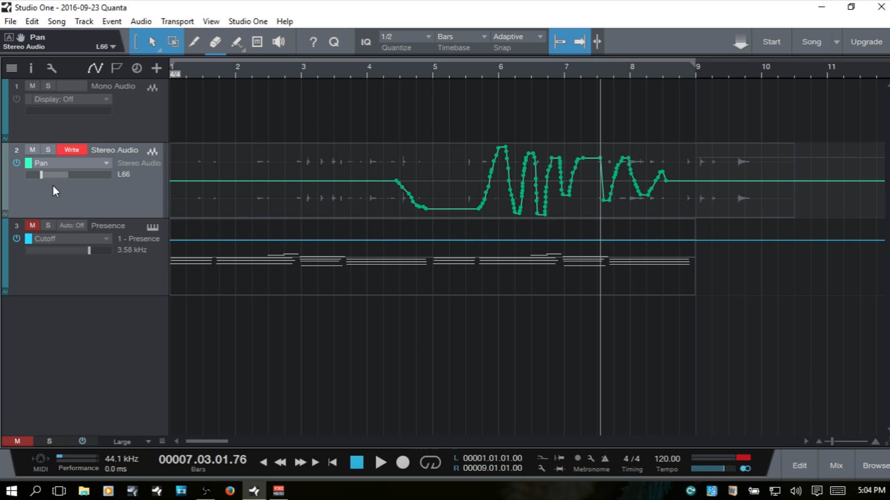
Show the mixer and change the Stereo Audio channel's automation mode there to Read and finally to Touch
{"action": "key", "text": "F3"}
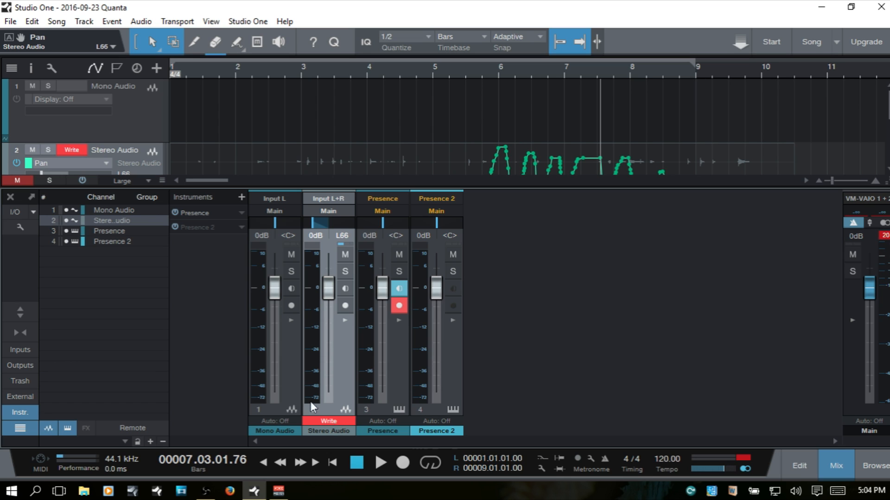
{"action": "left_click", "coordinate": [332, 421]}
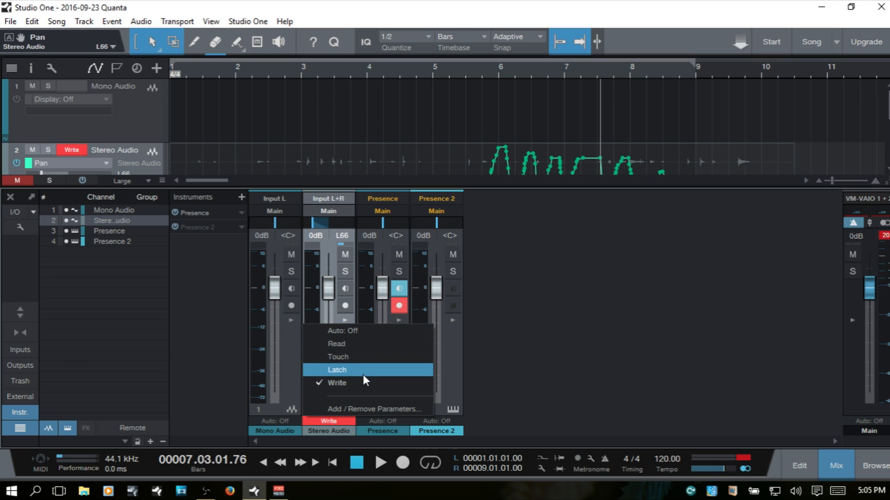
{"action": "left_click", "coordinate": [359, 345]}
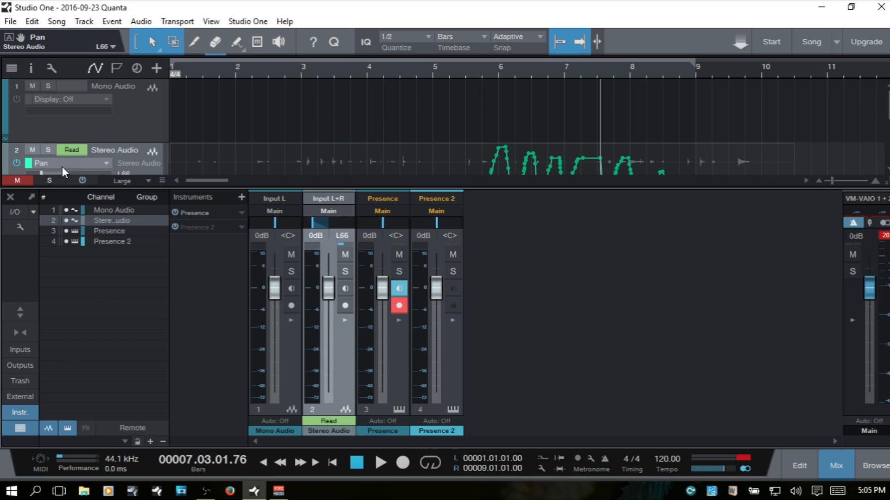
{"action": "left_click", "coordinate": [331, 418]}
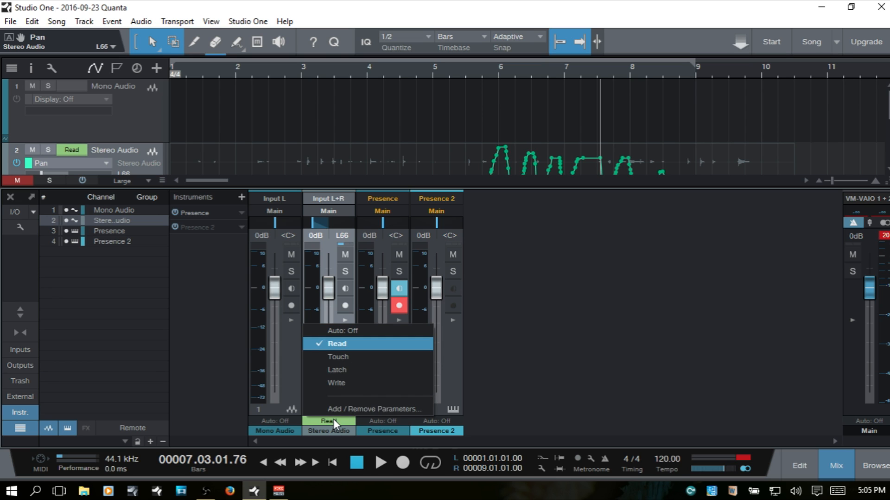
{"action": "left_click", "coordinate": [342, 360]}
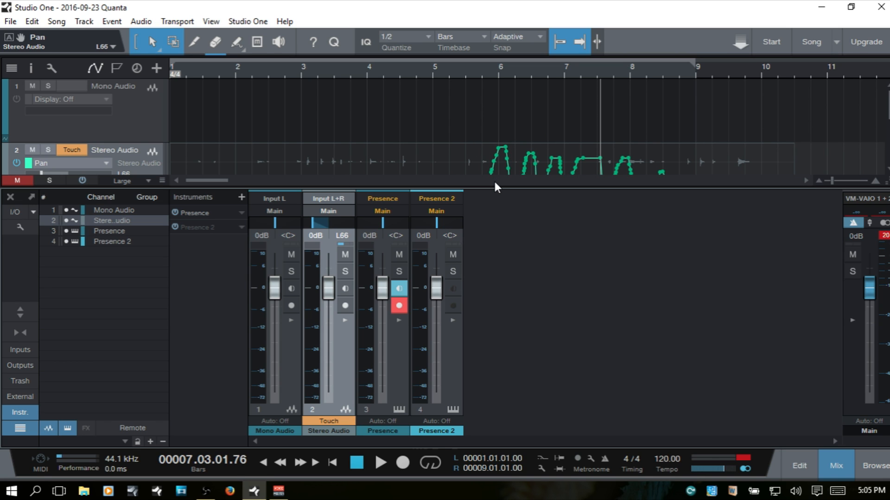
Enlarge the arrangement area and record Volume automation with the Stereo Audio channel's fader, playing from bar 5 and covering about bars 6 to 9.5
{"action": "left_click_drag", "start_coordinate": [496, 187], "coordinate": [498, 242]}
{"action": "left_click", "coordinate": [439, 82]}
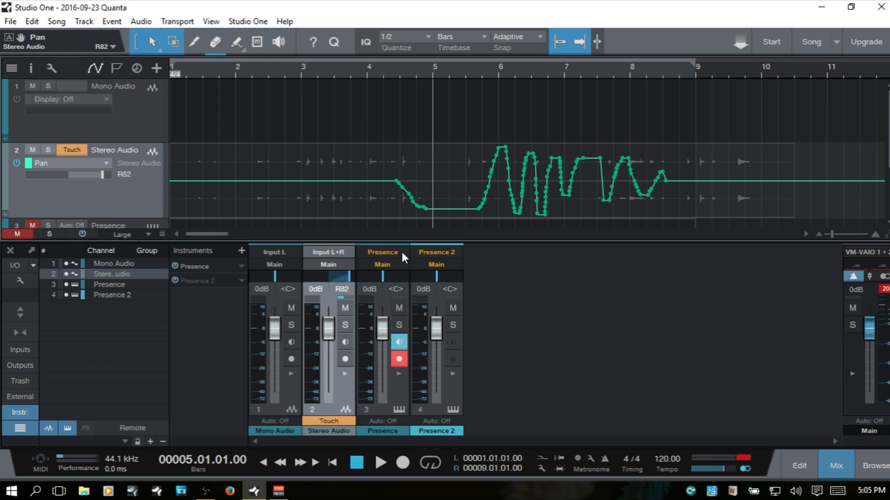
{"action": "key", "text": "space"}
{"action": "left_click_drag", "start_coordinate": [327, 327], "coordinate": [332, 373]}
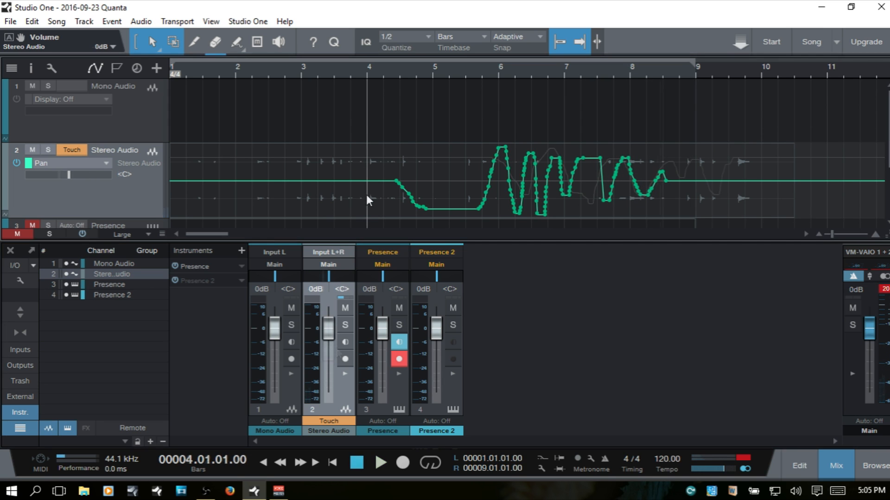
Play from bar 4 and overwrite the Pan automation from about bar 5.7 to bar 10 with the Stereo Audio channel's mixer pan control
{"action": "key", "text": "space"}
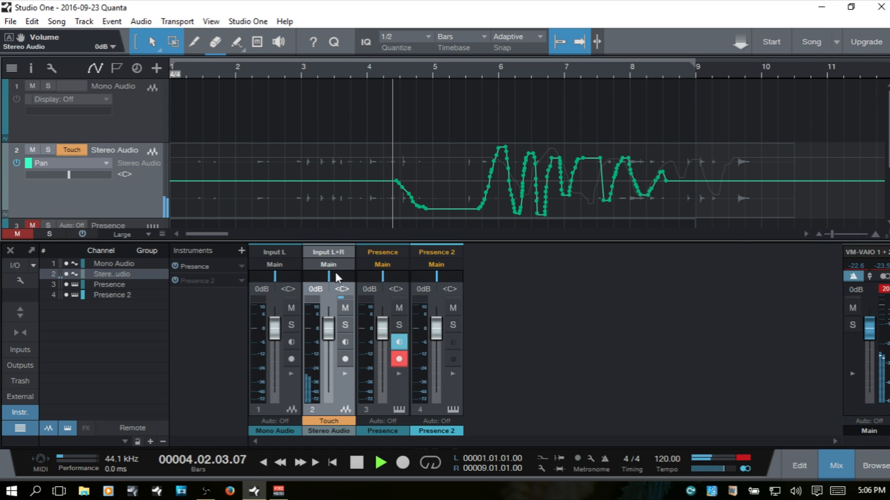
{"action": "mouse_move", "coordinate": [330, 276]}
{"action": "left_mouse_down"}
{"action": "mouse_move", "coordinate": [344, 275]}
{"action": "mouse_move", "coordinate": [321, 275]}
{"action": "mouse_move", "coordinate": [349, 274]}
{"action": "mouse_move", "coordinate": [307, 275]}
{"action": "mouse_move", "coordinate": [349, 275]}
{"action": "mouse_move", "coordinate": [310, 279]}
{"action": "mouse_move", "coordinate": [337, 279]}
{"action": "mouse_move", "coordinate": [325, 278]}
{"action": "left_mouse_up"}
{"action": "key", "text": "space"}
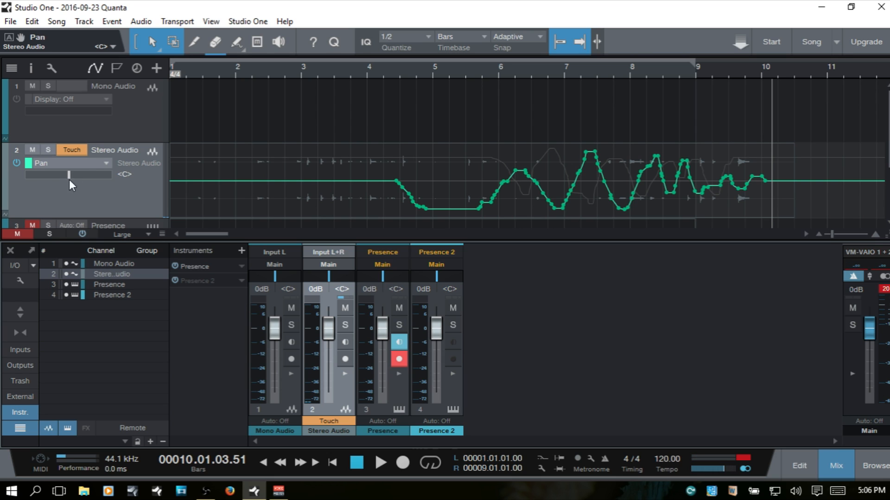
Hide the mixer, display the Stereo Audio track's Volume automation, and delete all of its points
{"action": "key", "text": "F3"}
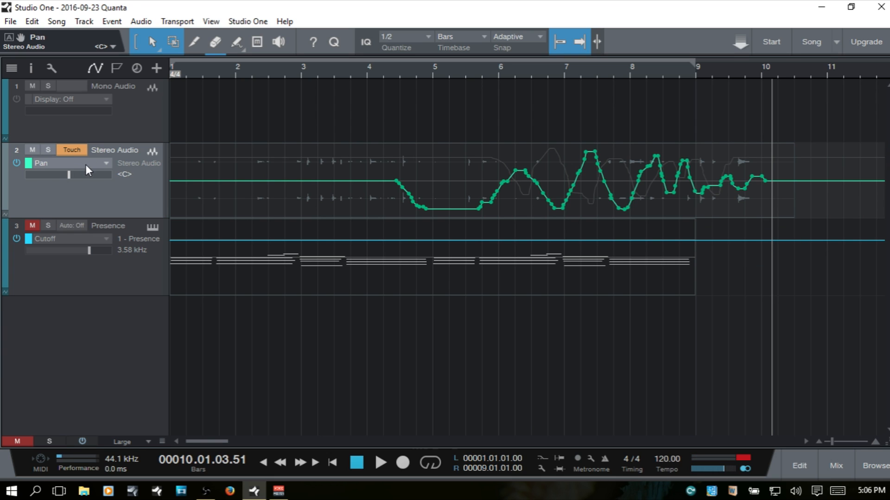
{"action": "left_click", "coordinate": [102, 163]}
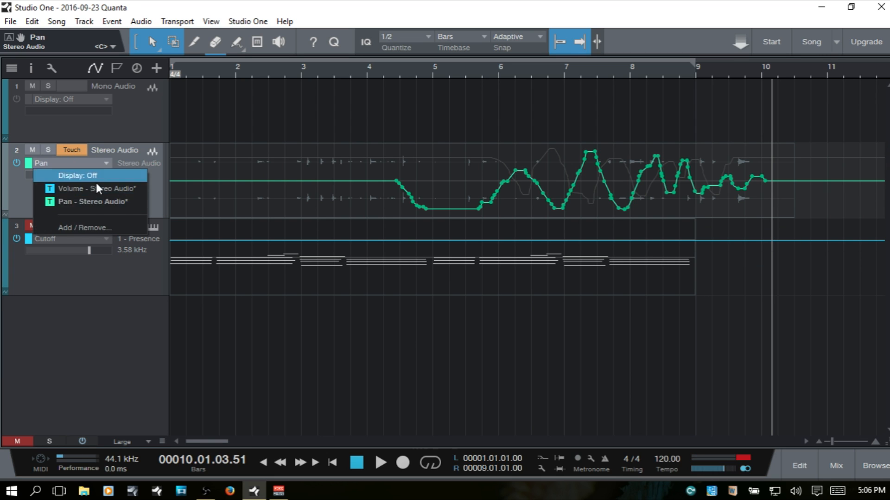
{"action": "left_click", "coordinate": [93, 188]}
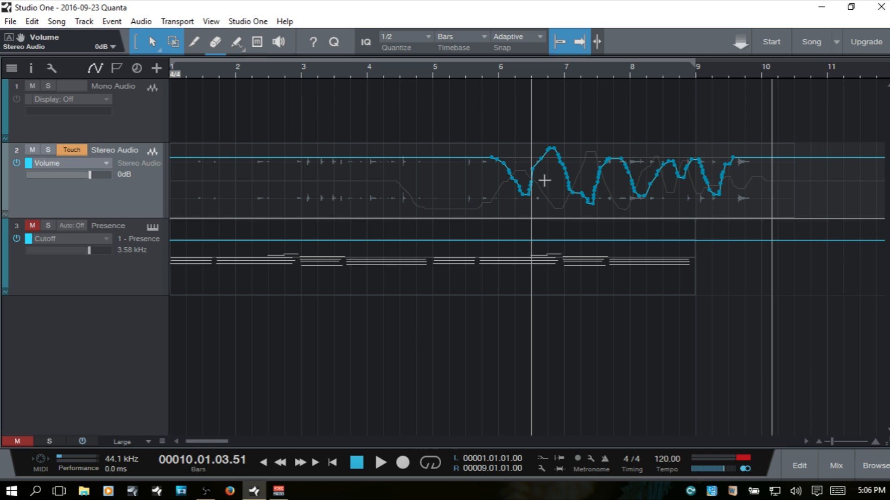
{"action": "key", "text": "5"}
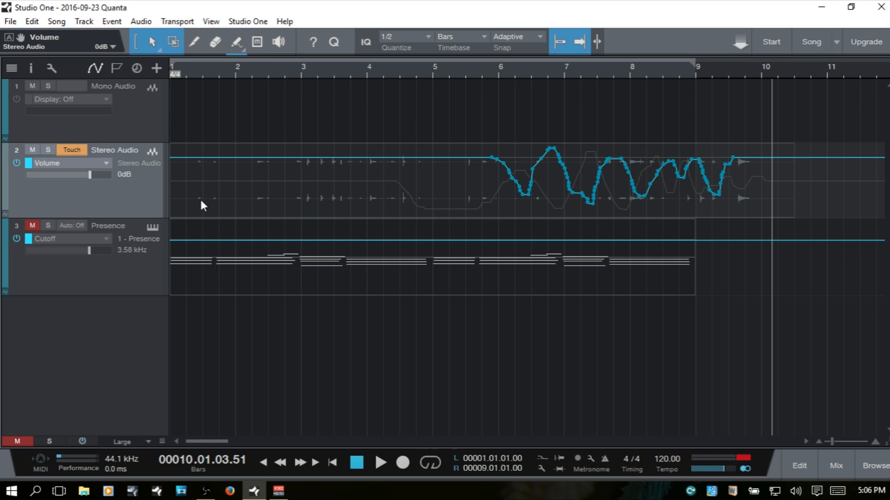
{"action": "left_click_drag", "start_coordinate": [202, 206], "coordinate": [770, 216]}
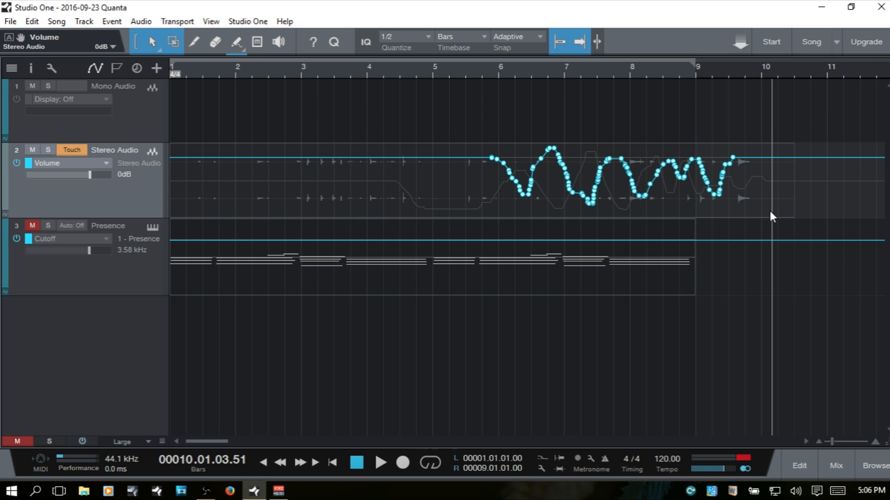
{"action": "key", "text": "Delete"}
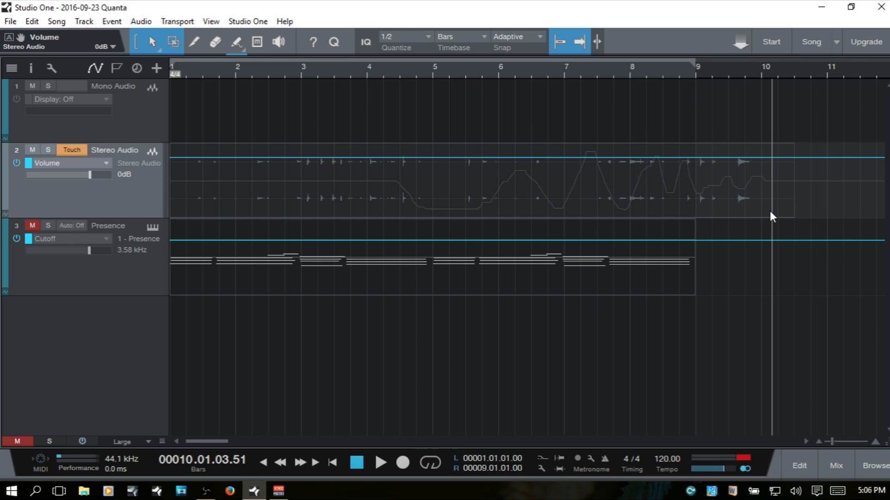
Display the Stereo Audio track's Pan automation and delete all of its points
{"action": "left_click", "coordinate": [105, 163]}
{"action": "left_click", "coordinate": [97, 201]}
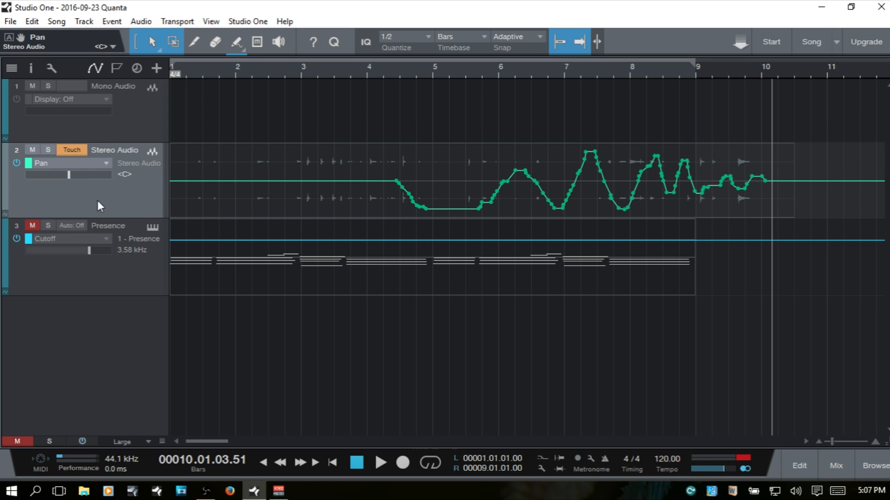
{"action": "left_click_drag", "start_coordinate": [327, 207], "coordinate": [817, 205]}
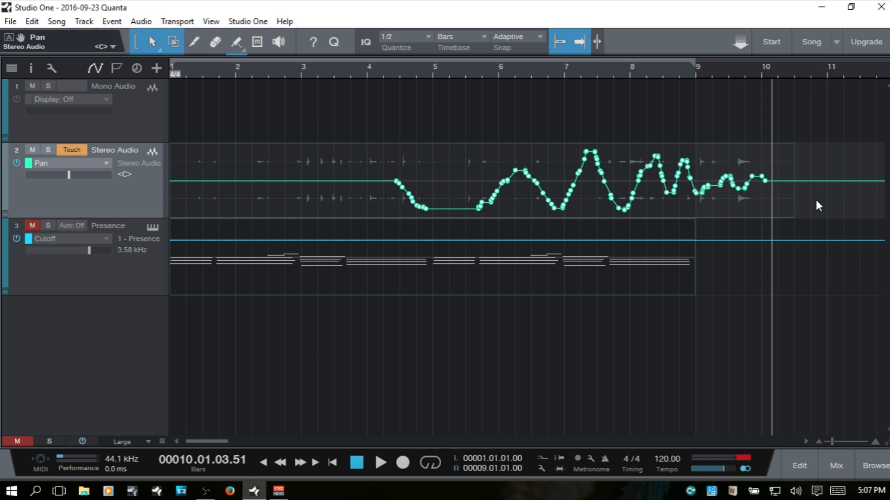
{"action": "key", "text": "Delete"}
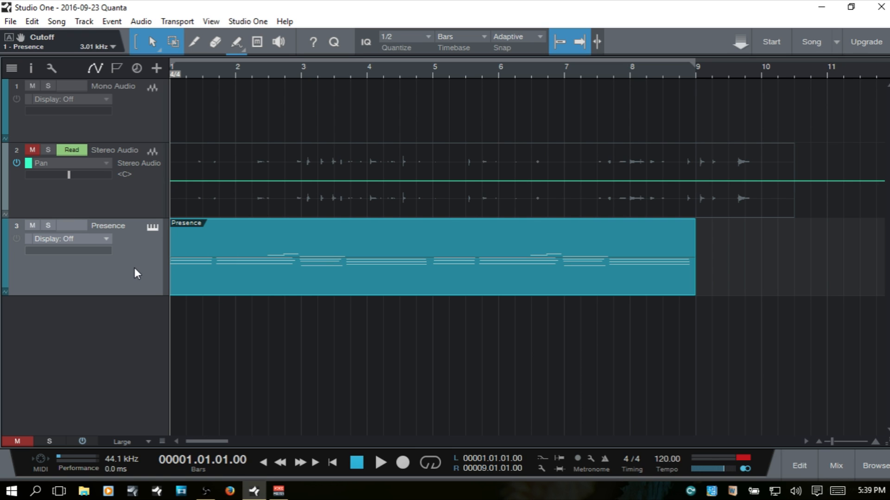
Toggle the automation view off and on, and compare the available automation parameters of the Presence and Stereo Audio tracks
{"action": "key", "text": "a"}
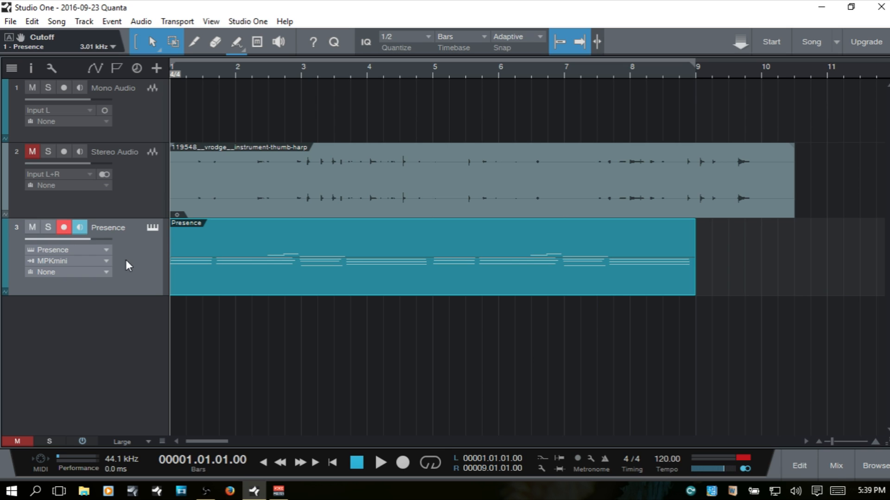
{"action": "key", "text": "a"}
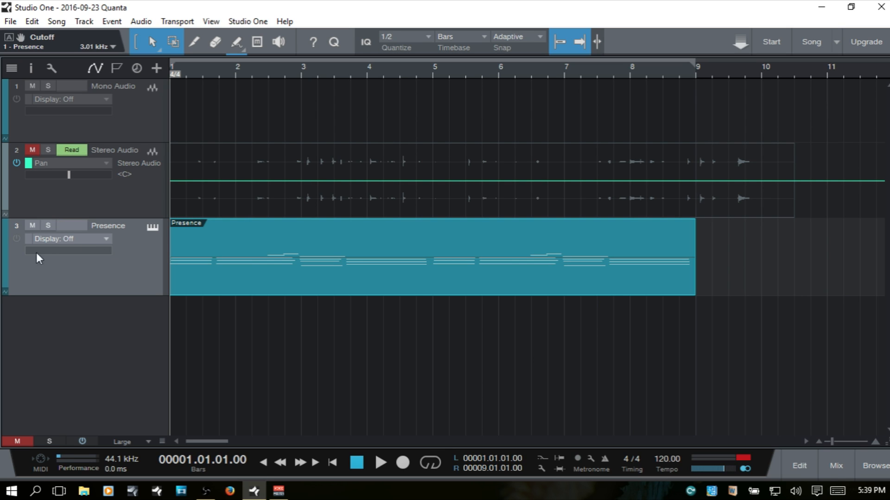
{"action": "left_click", "coordinate": [106, 240]}
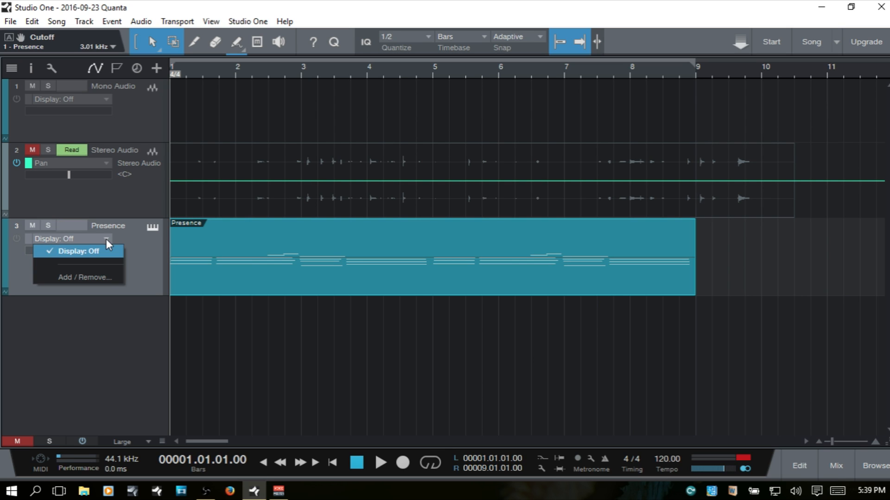
{"action": "left_click", "coordinate": [146, 249]}
{"action": "left_click", "coordinate": [88, 197]}
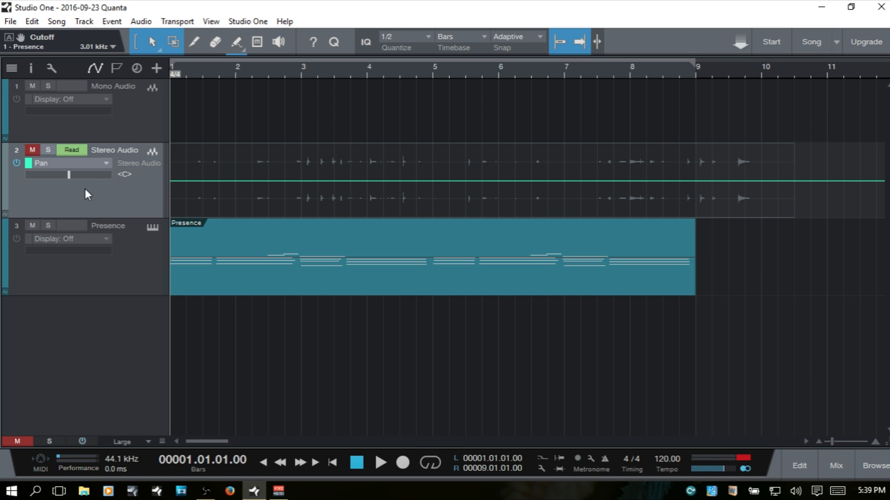
{"action": "left_click", "coordinate": [106, 164]}
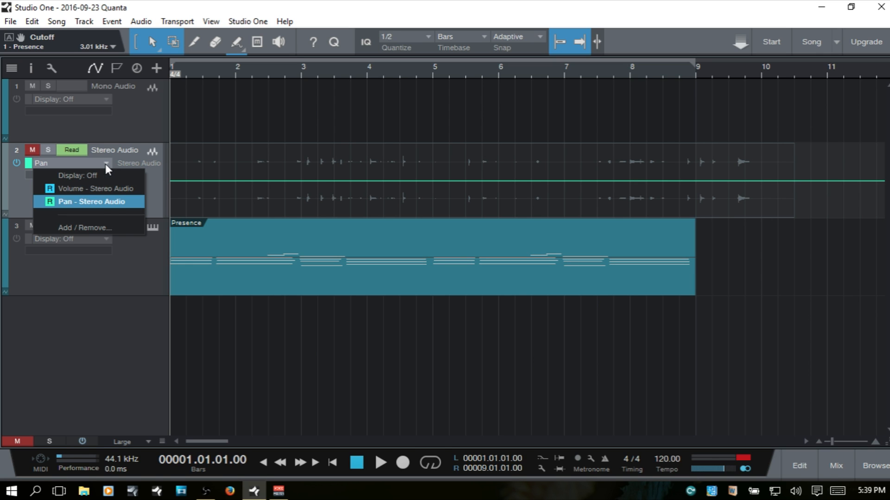
{"action": "left_click", "coordinate": [19, 199]}
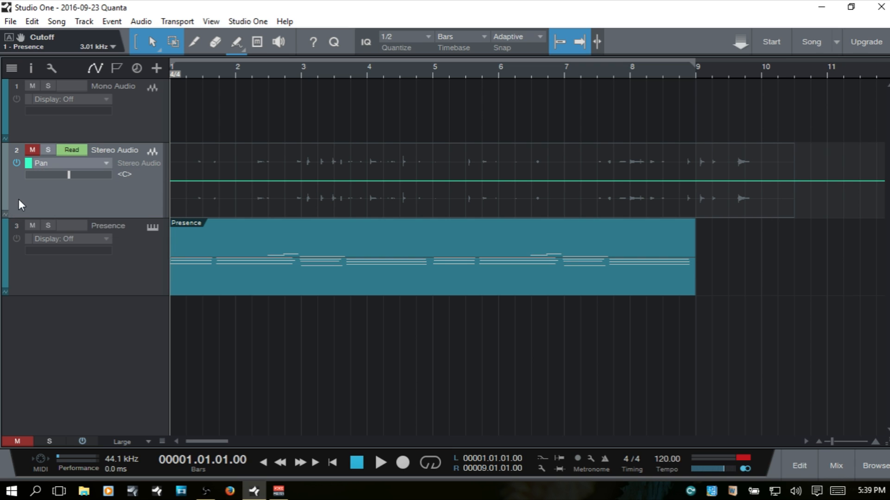
Select the Presence track, open its instrument window, and examine the automation modes available there
{"action": "left_click", "coordinate": [93, 270]}
{"action": "key", "text": "a"}
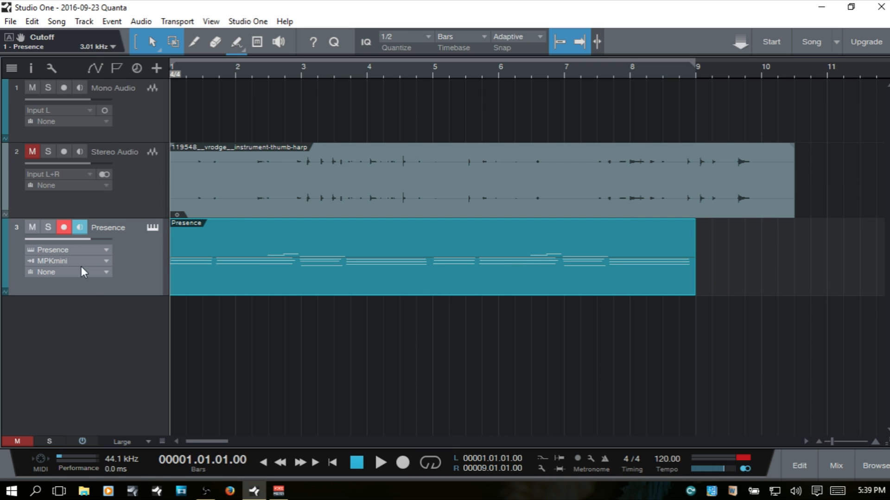
{"action": "key", "text": "a"}
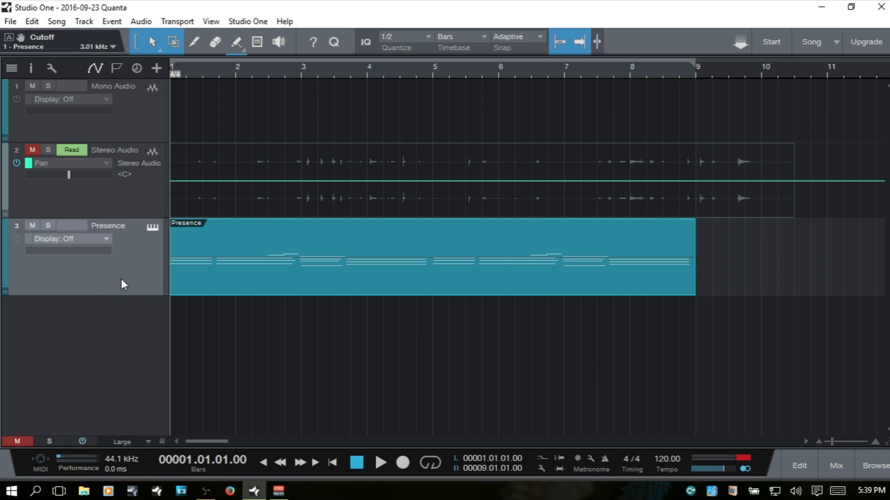
{"action": "left_click", "coordinate": [154, 227]}
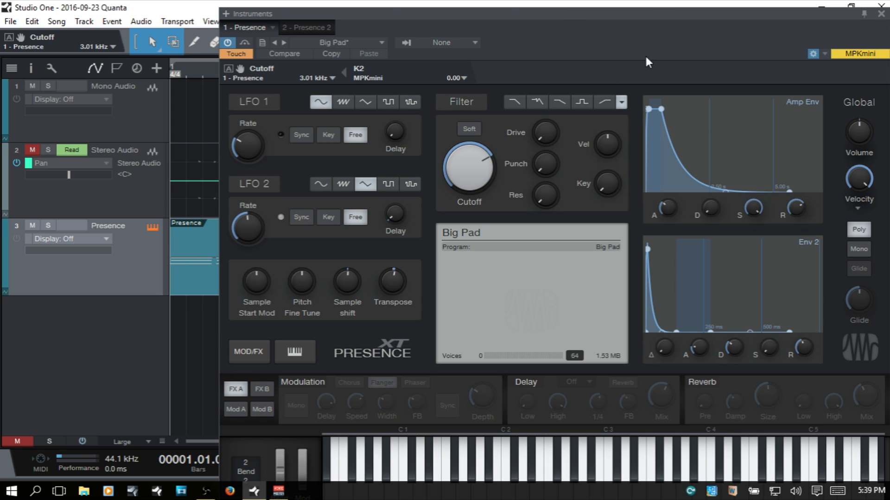
{"action": "left_click_drag", "start_coordinate": [566, 15], "coordinate": [588, 9]}
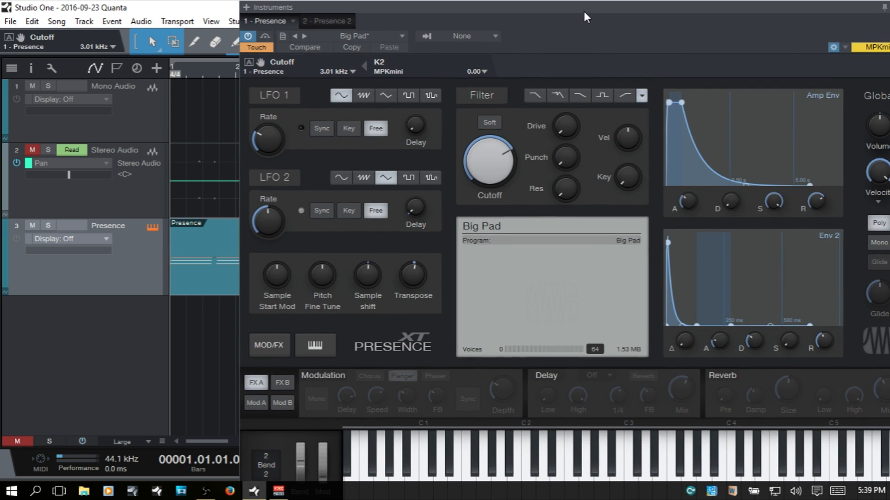
{"action": "left_click", "coordinate": [258, 48]}
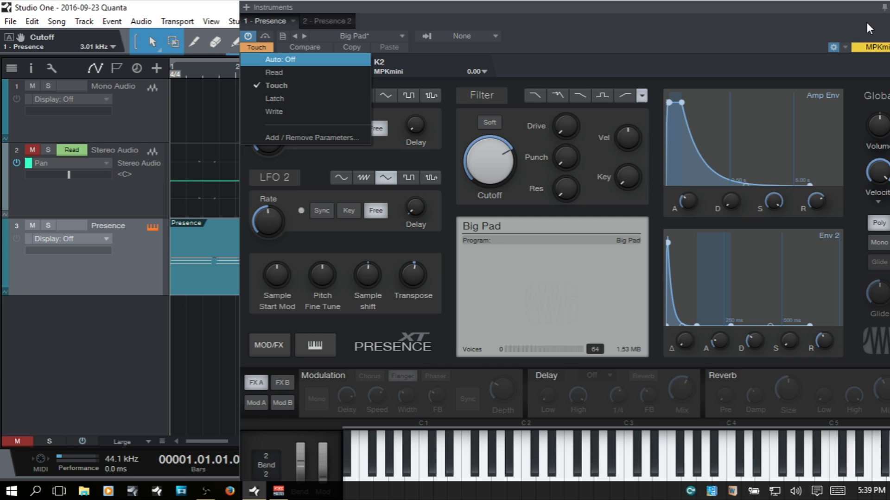
{"action": "left_click", "coordinate": [819, 7]}
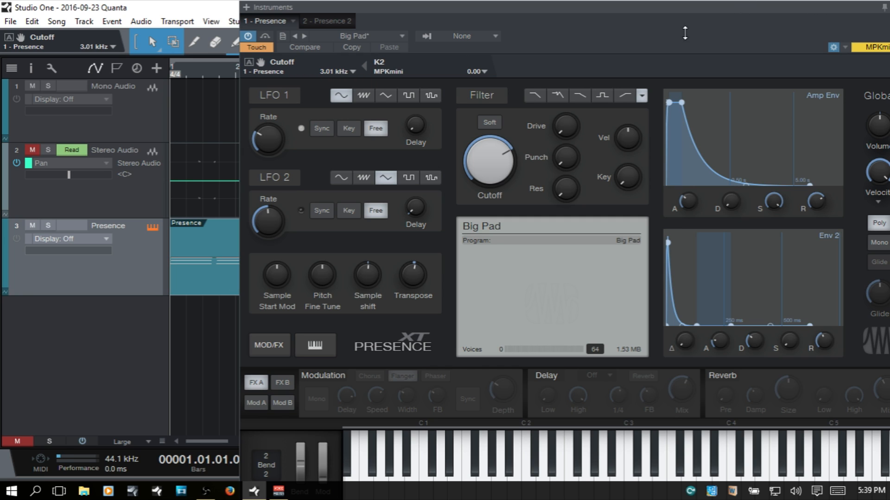
{"action": "left_click_drag", "start_coordinate": [696, 7], "coordinate": [632, 38]}
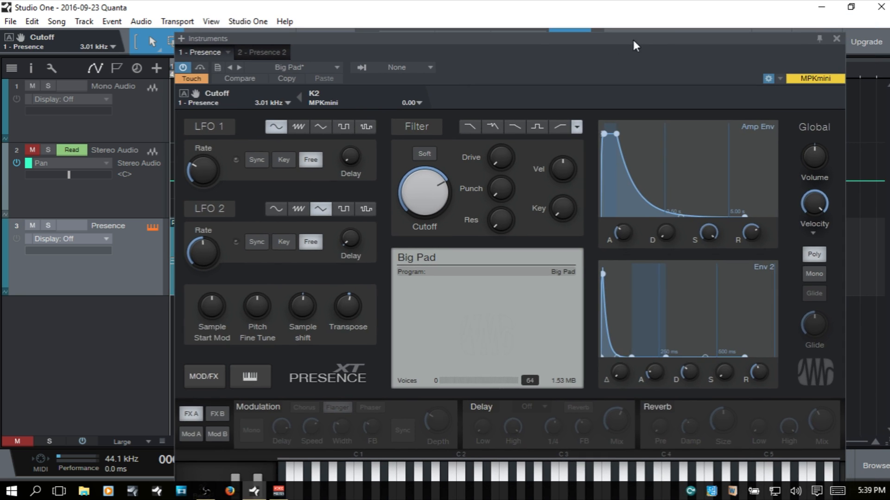
{"action": "left_click", "coordinate": [835, 39]}
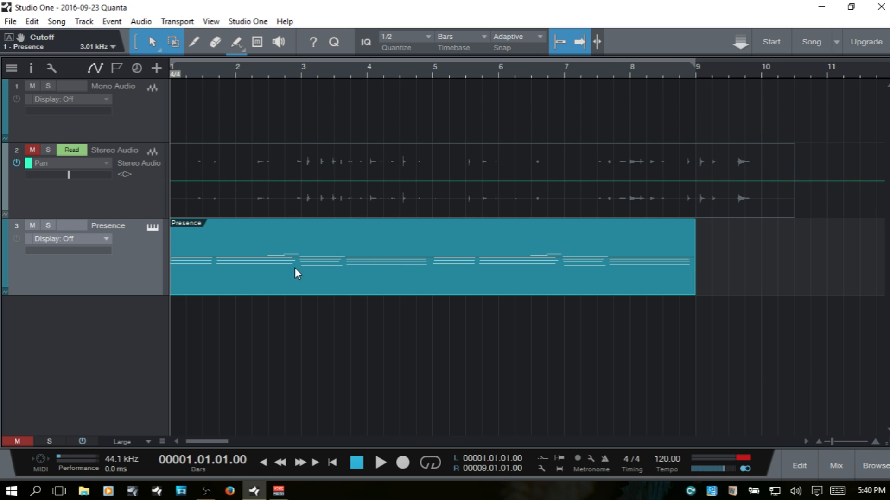
Reopen and reposition the Presence instrument window, and set the Amp Env attack to 813 ms
{"action": "mouse_move", "coordinate": [360, 281]}
{"action": "left_mouse_down"}
{"action": "mouse_move", "coordinate": [403, 283]}
{"action": "mouse_move", "coordinate": [347, 277]}
{"action": "mouse_move", "coordinate": [361, 276]}
{"action": "left_mouse_up"}
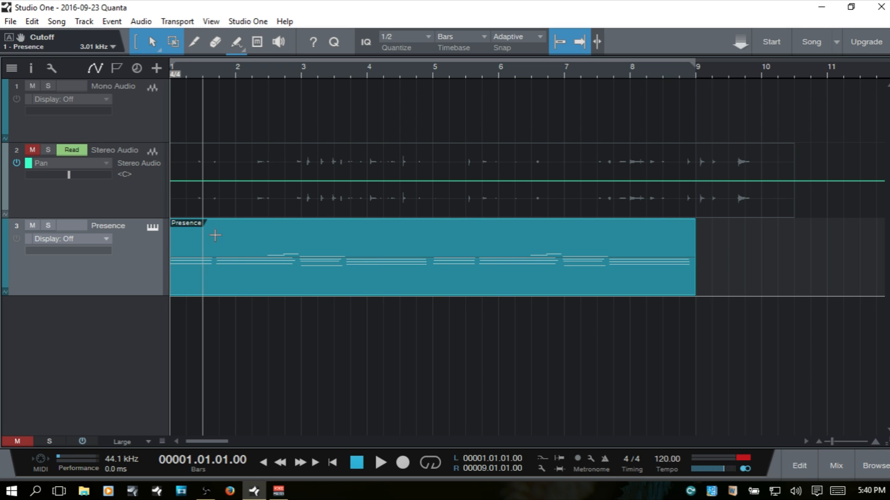
{"action": "left_click", "coordinate": [153, 229]}
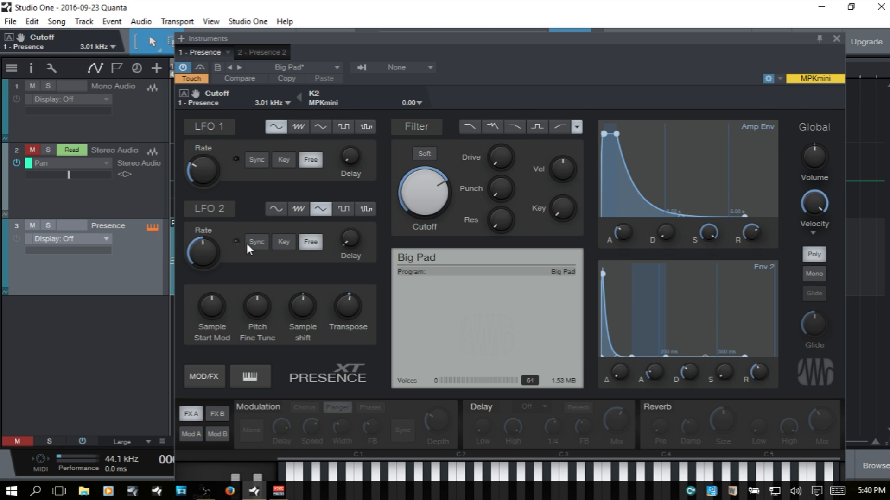
{"action": "left_click_drag", "start_coordinate": [466, 37], "coordinate": [536, 5]}
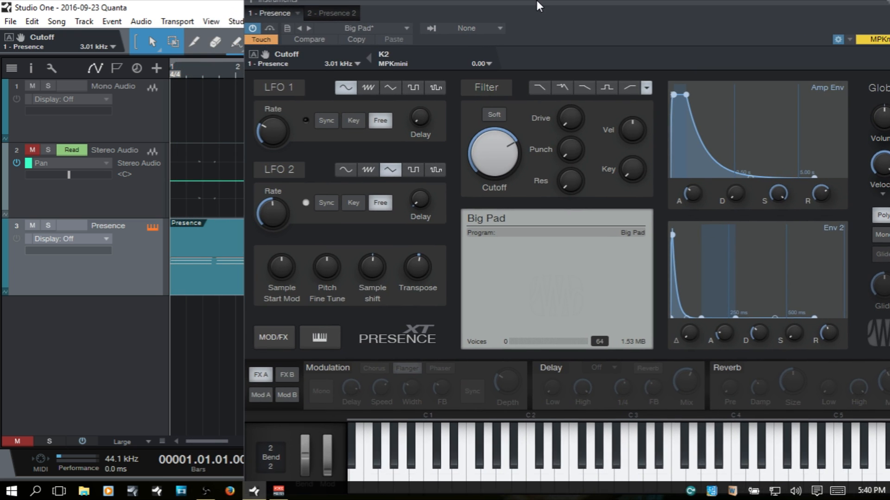
{"action": "left_click_drag", "start_coordinate": [600, 4], "coordinate": [571, 4]}
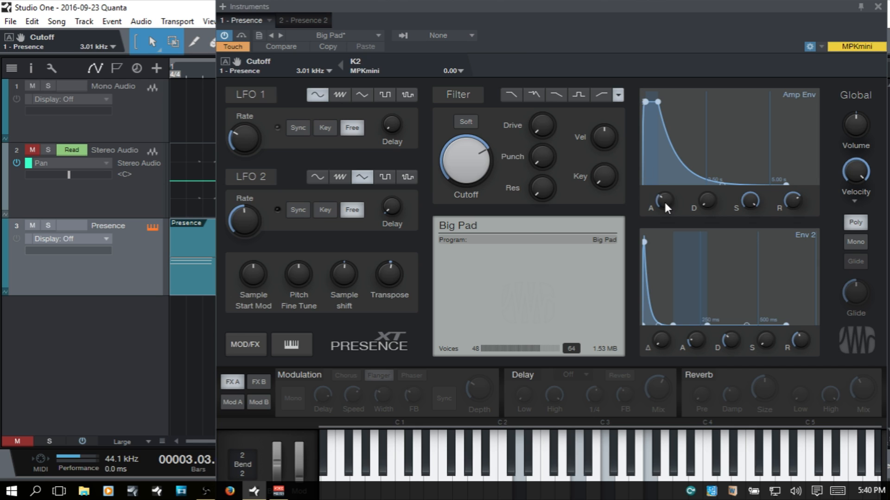
{"action": "mouse_move", "coordinate": [664, 201]}
{"action": "mouse_move", "coordinate": [663, 201]}
{"action": "left_mouse_down"}
{"action": "mouse_move", "coordinate": [665, 174]}
{"action": "mouse_move", "coordinate": [664, 201]}
{"action": "left_mouse_up"}
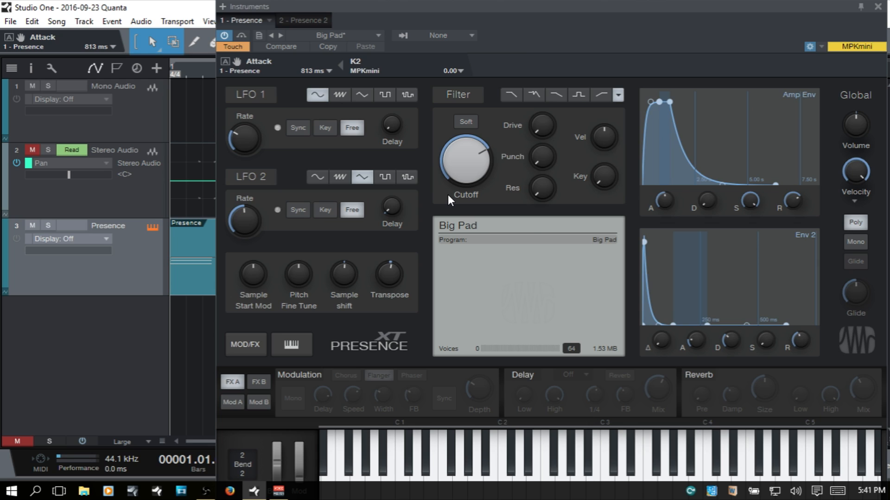
Play from the start and record filter Cutoff automation in Touch mode by moving Presence's Cutoff knob through to bar 9
{"action": "mouse_move", "coordinate": [472, 150]}
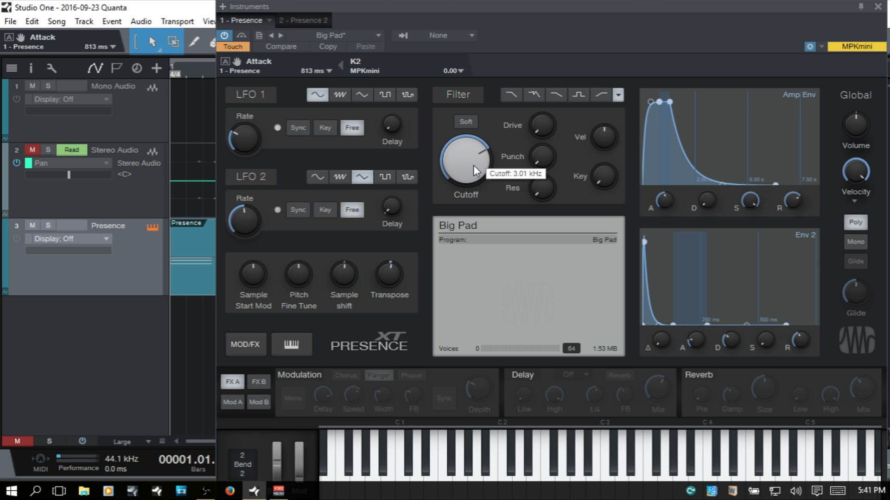
{"action": "key", "text": "space"}
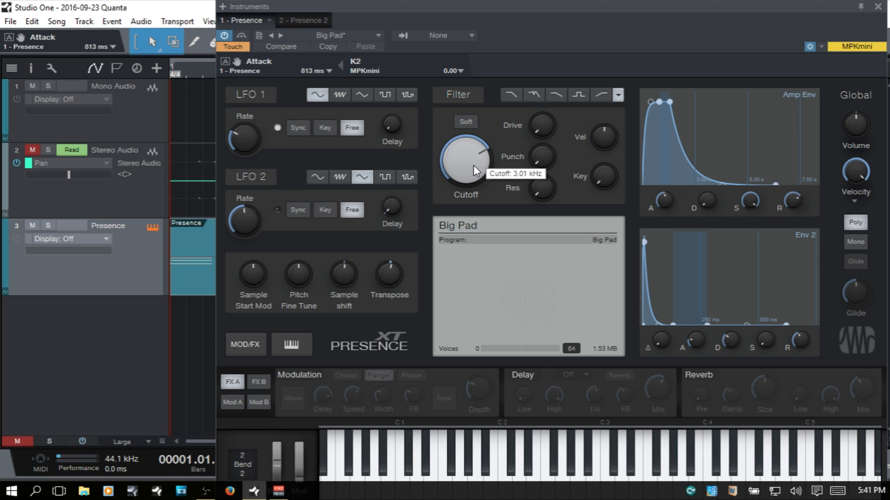
{"action": "left_click_drag", "start_coordinate": [463, 165], "coordinate": [469, 191]}
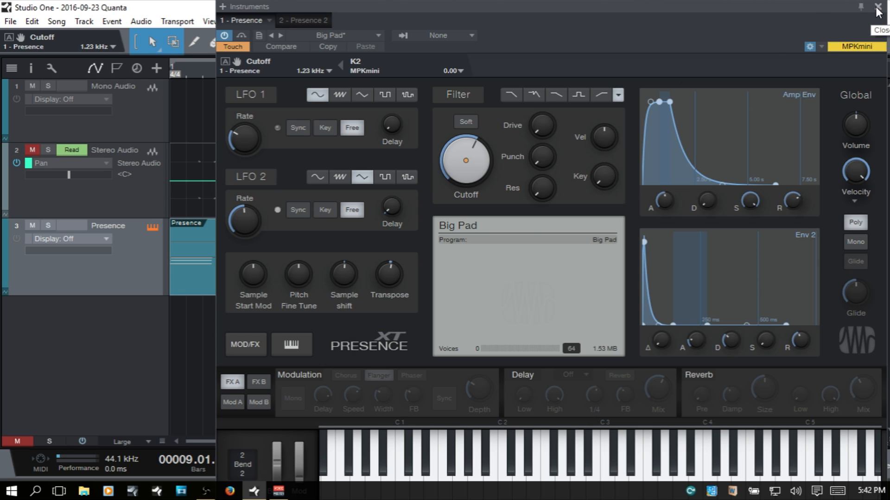
Play the Presence part from the start to review the recorded Cutoff automation, closing the instrument window and stopping at about bar 8
{"action": "key", "text": "comma"}
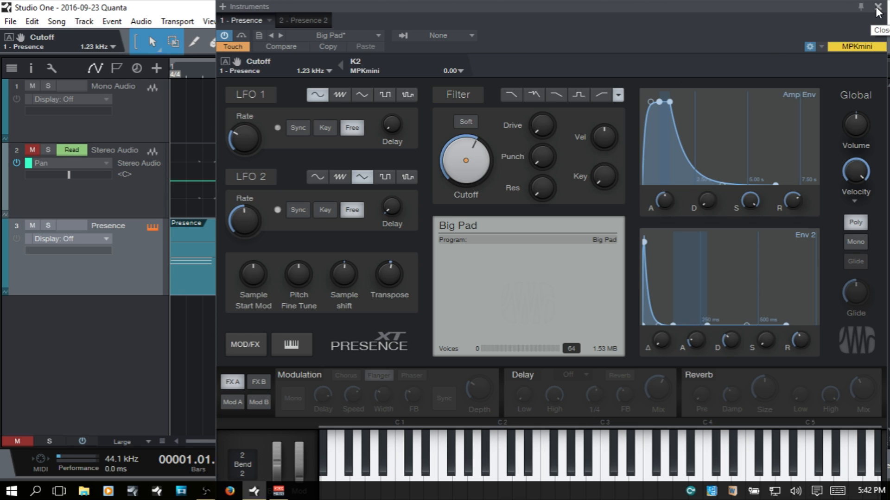
{"action": "key", "text": "space"}
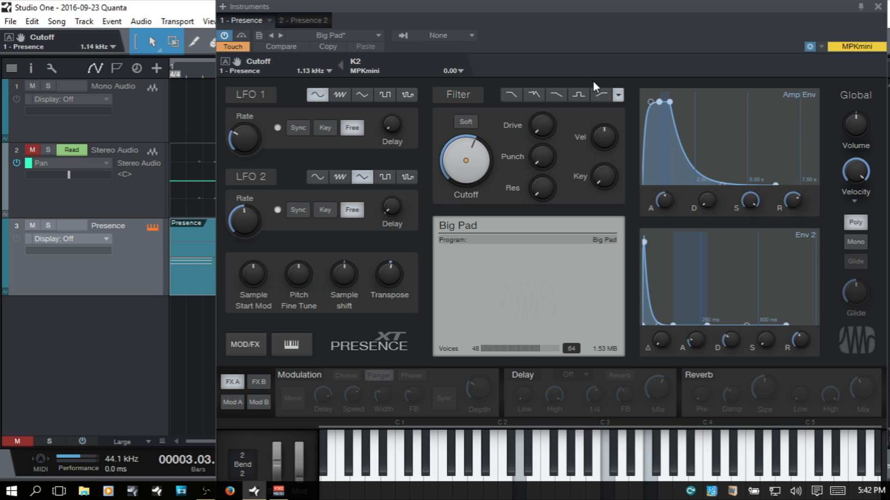
{"action": "left_click", "coordinate": [878, 7]}
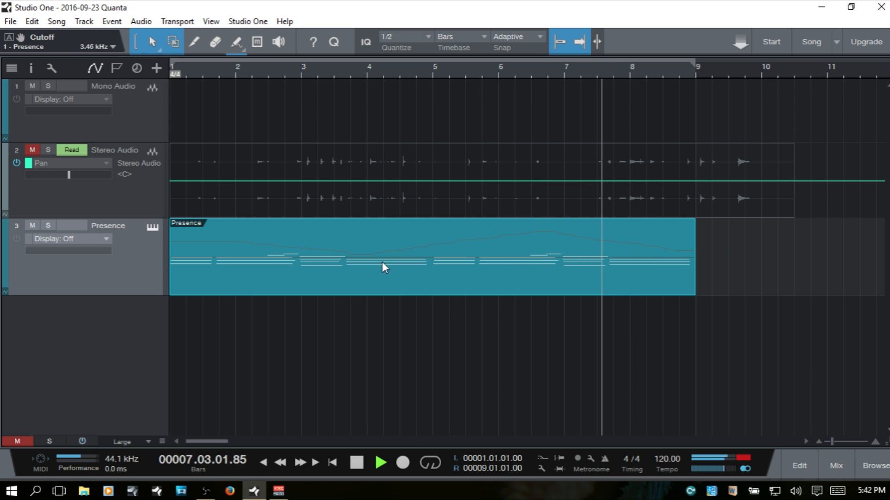
{"action": "key", "text": "space"}
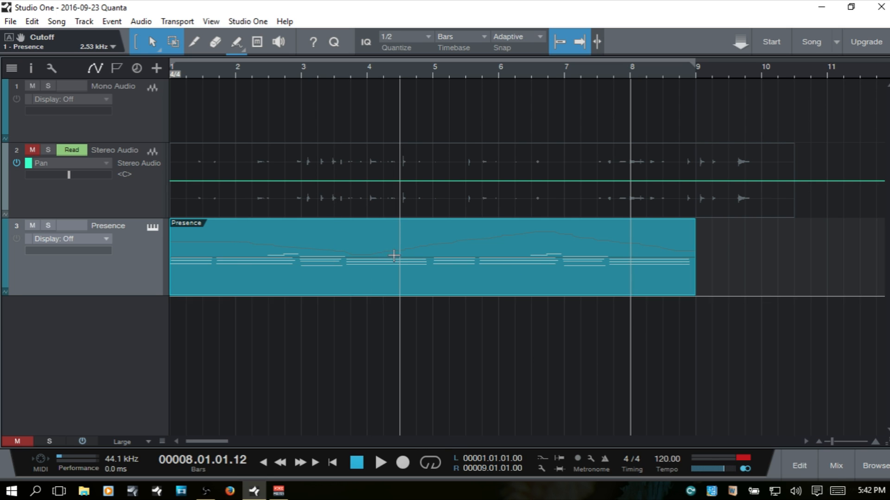
Open the Presence part in the music editor and show its Cutoff automation in an enlarged lane
{"action": "double_click", "coordinate": [410, 285]}
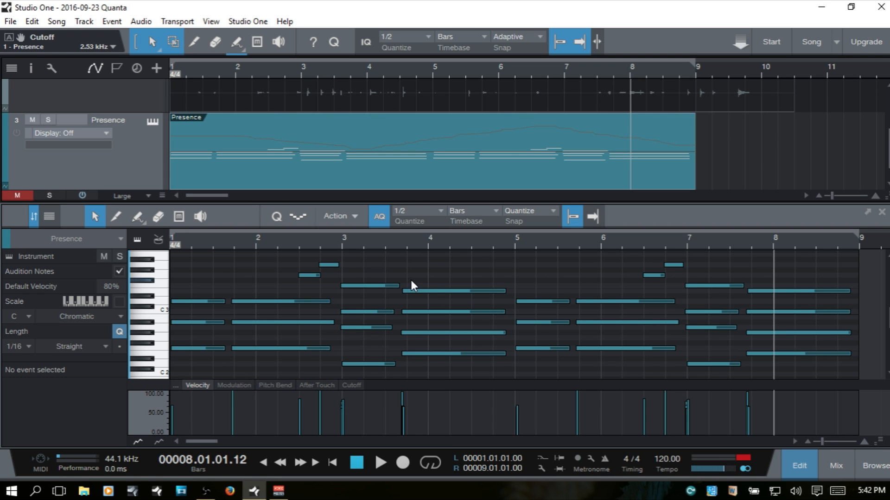
{"action": "left_click", "coordinate": [355, 387]}
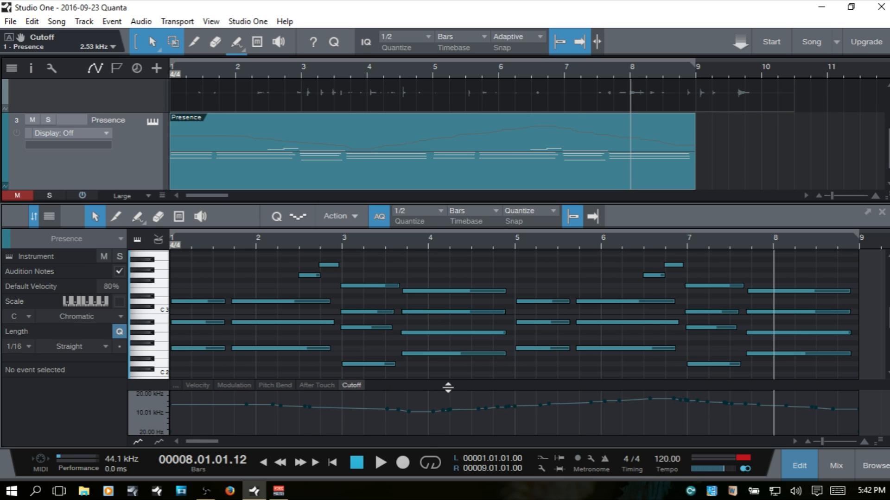
{"action": "left_click_drag", "start_coordinate": [456, 388], "coordinate": [475, 301]}
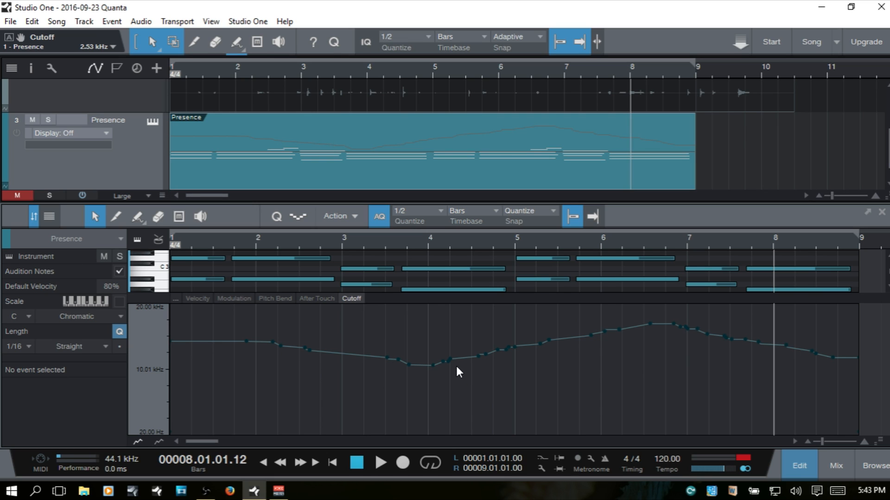
Delete the Cutoff automation point near bar 2.3, move the next point slightly earlier with snapping off, and close the editor
{"action": "left_click", "coordinate": [398, 360]}
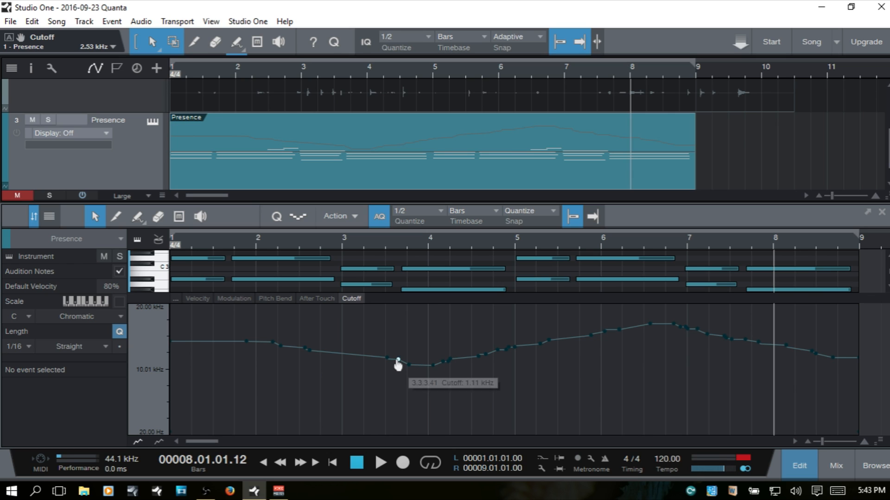
{"action": "left_click", "coordinate": [306, 350]}
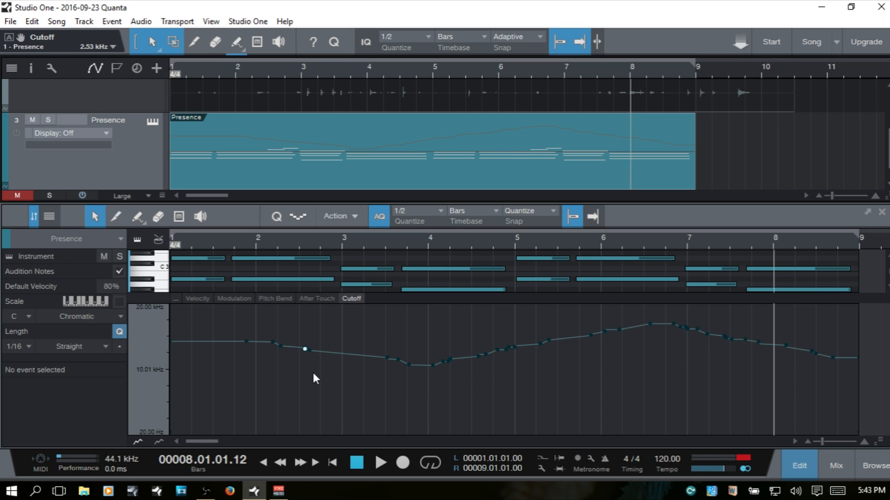
{"action": "left_click", "coordinate": [281, 347]}
{"action": "key", "text": "Delete"}
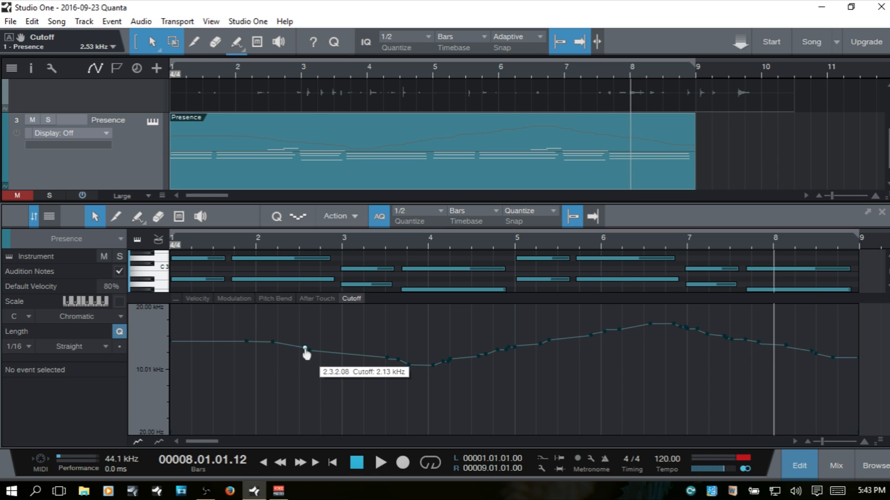
{"action": "left_click_drag", "start_coordinate": [308, 353], "coordinate": [284, 359]}
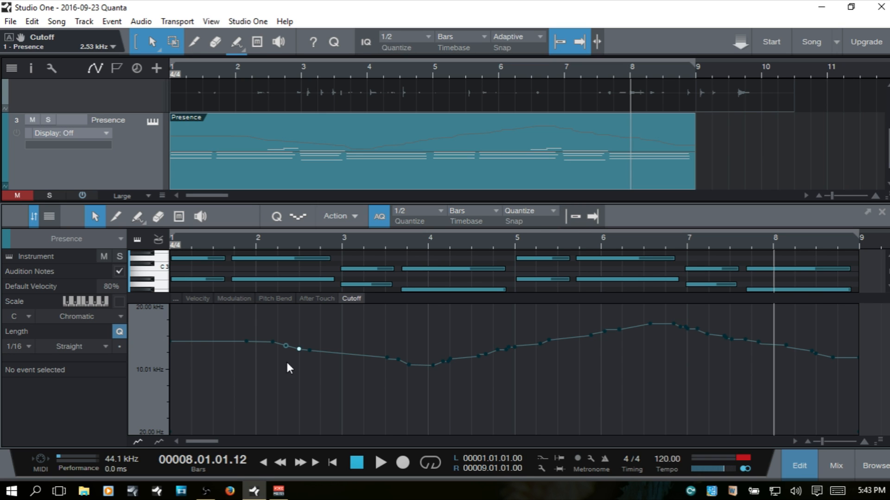
{"action": "mouse_move", "coordinate": [299, 353]}
{"action": "left_mouse_down"}
{"action": "mouse_move", "coordinate": [298, 366]}
{"action": "mouse_move", "coordinate": [288, 356]}
{"action": "mouse_move", "coordinate": [291, 375]}
{"action": "mouse_move", "coordinate": [291, 355]}
{"action": "left_mouse_up"}
{"action": "key", "text": "F2"}
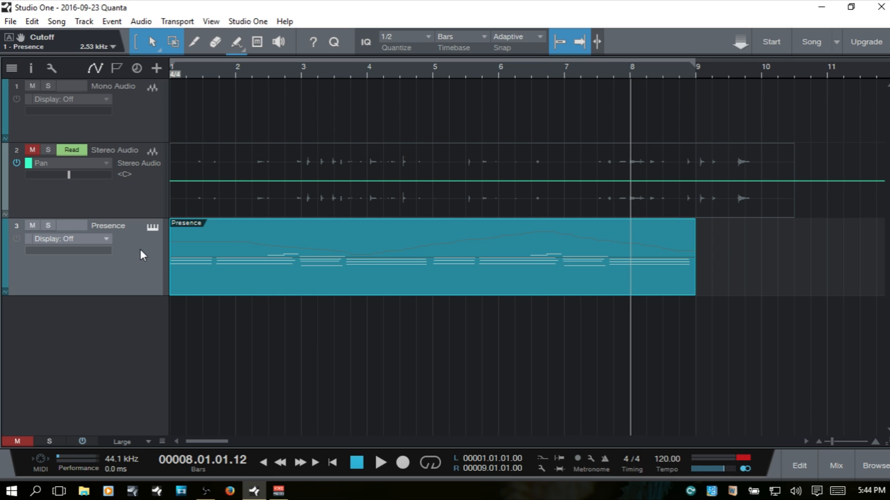
Reopen the Presence instrument window and link the MPKmini's K2 knob to the filter Cutoff
{"action": "left_click", "coordinate": [154, 228]}
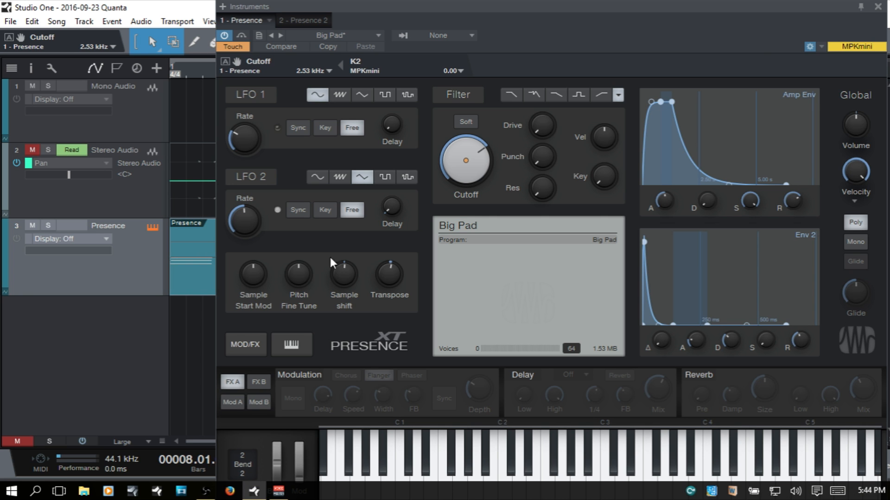
{"action": "mouse_move", "coordinate": [484, 165]}
{"action": "left_click_drag", "start_coordinate": [467, 167], "coordinate": [467, 178]}
{"action": "left_click", "coordinate": [341, 66]}
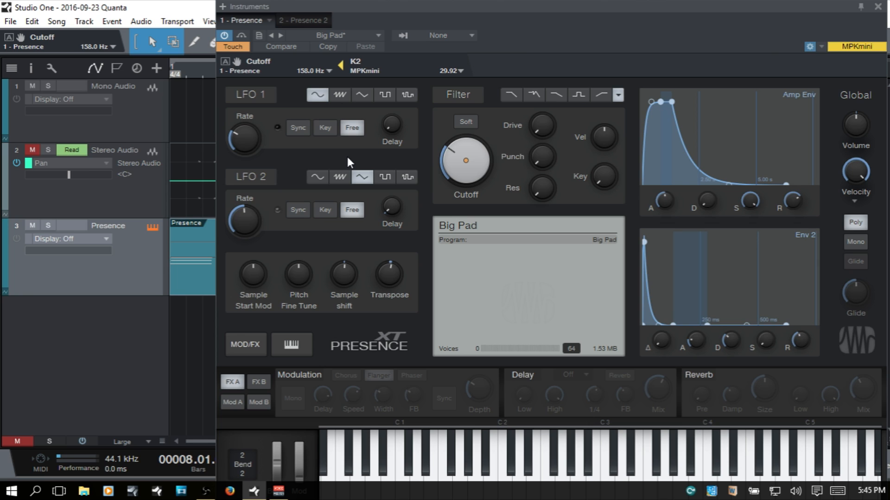
Play from the start and record new Cutoff automation with the K2 hardware knob from about bar 2.2 to bar 8.4
{"action": "key", "text": "comma"}
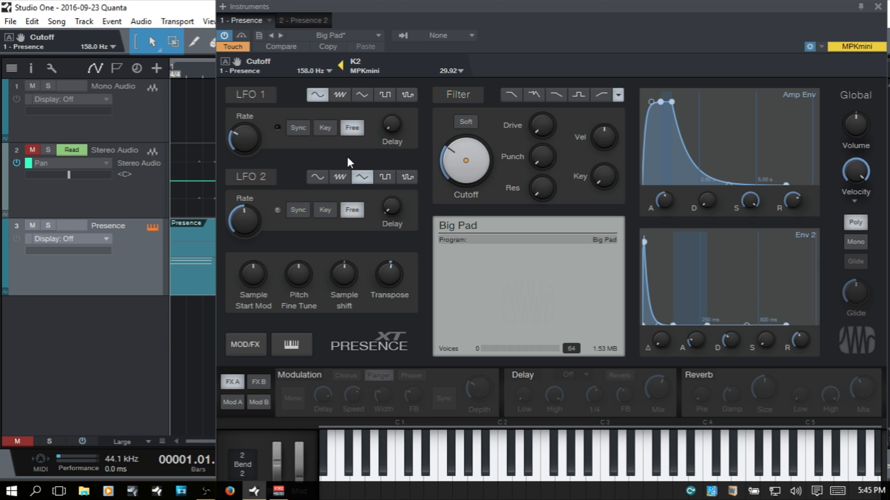
{"action": "key", "text": "space"}
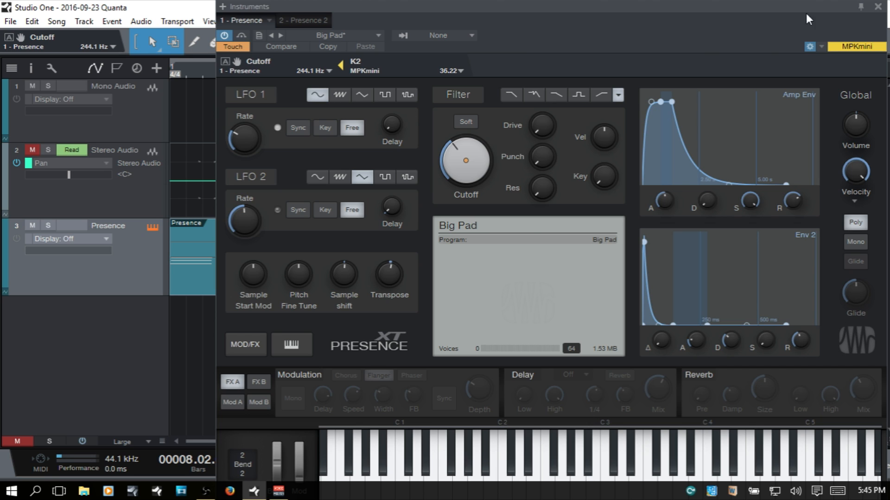
{"action": "left_click", "coordinate": [877, 6]}
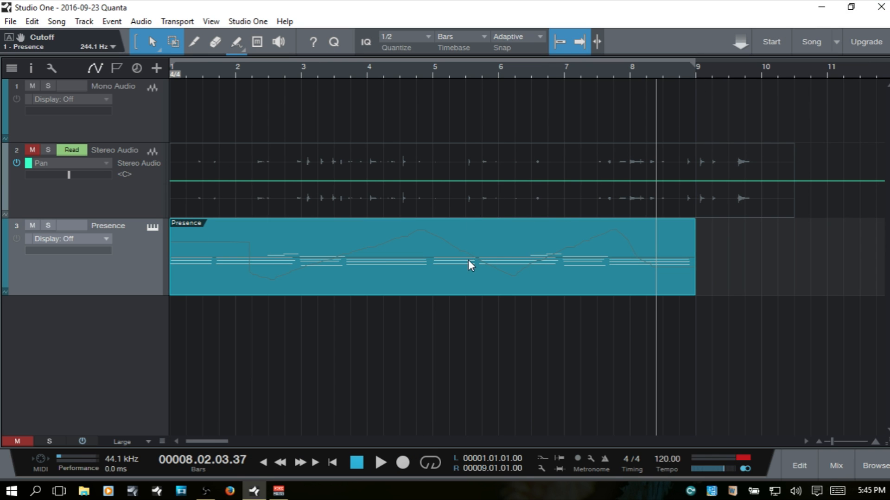
Open the Presence part in the music editor, examine the re-recorded Cutoff curve, and close the editor
{"action": "double_click", "coordinate": [409, 279]}
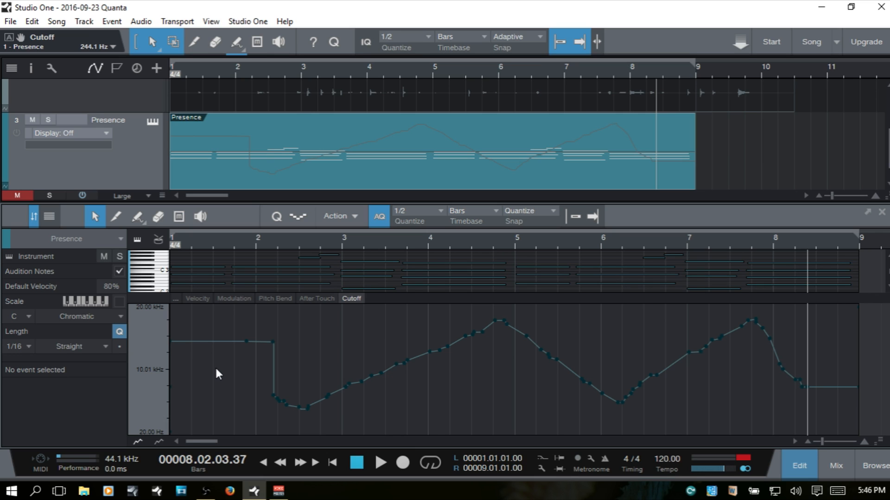
{"action": "key", "text": "F2"}
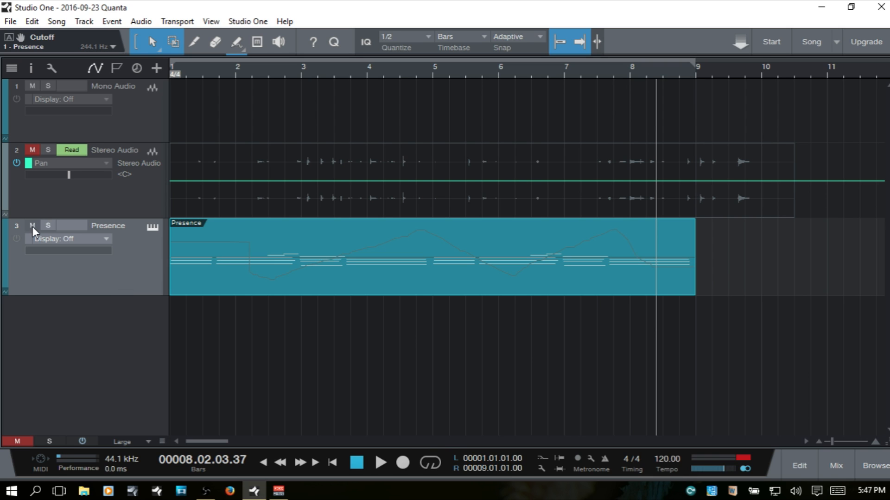
Mute Presence instead of the Stereo Audio track, and expand Stereo Audio's automation lanes with a taller Pan lane
{"action": "left_click", "coordinate": [31, 151]}
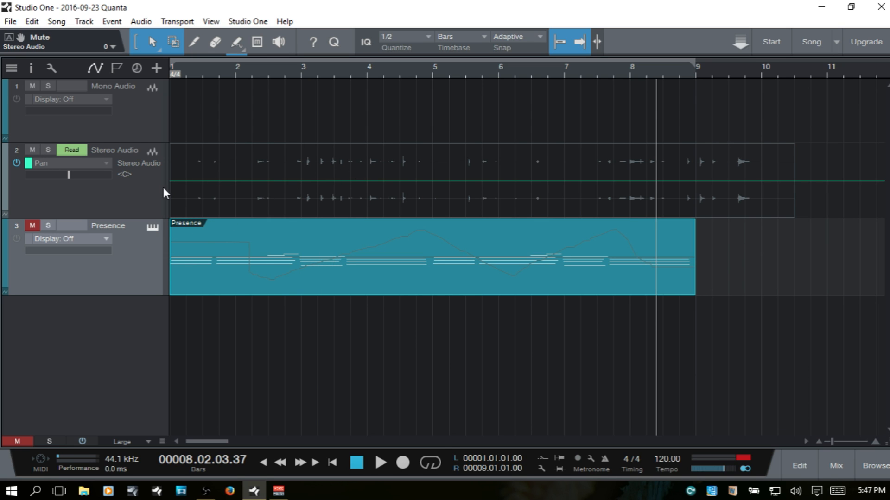
{"action": "left_click", "coordinate": [6, 216]}
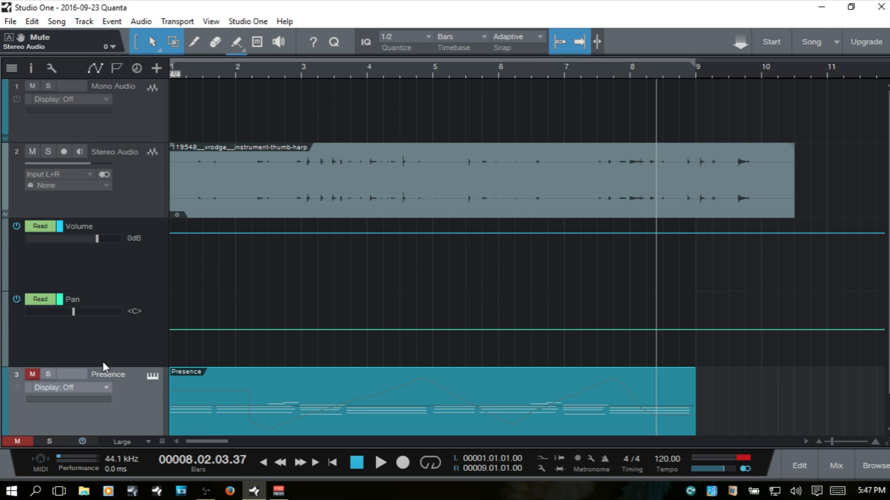
{"action": "left_click_drag", "start_coordinate": [107, 371], "coordinate": [103, 421]}
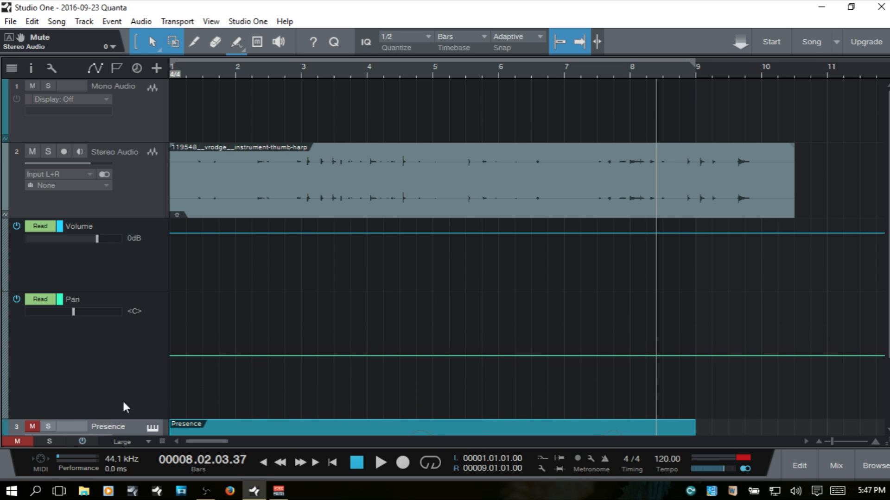
Add Pan automation points near bars 1.9, 3.5 and 4.7, and raise the middle one into a peak toward the left channel
{"action": "left_click", "coordinate": [228, 356]}
{"action": "left_click", "coordinate": [335, 356]}
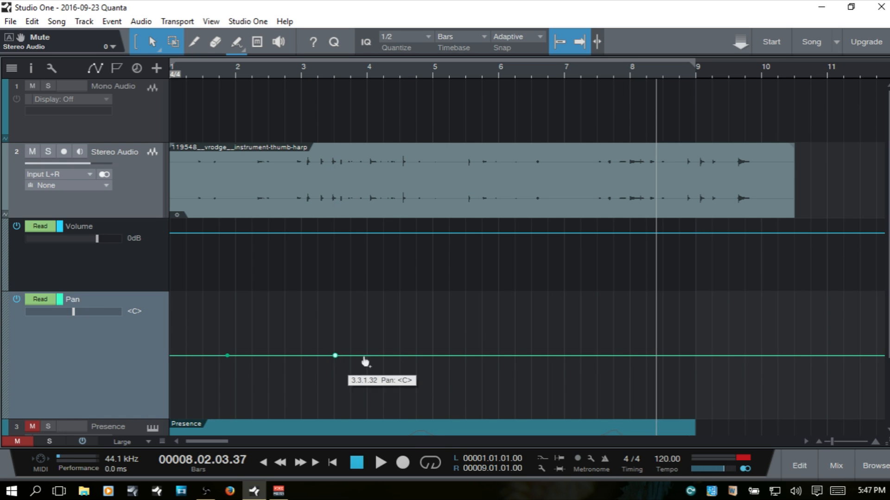
{"action": "left_click", "coordinate": [413, 355]}
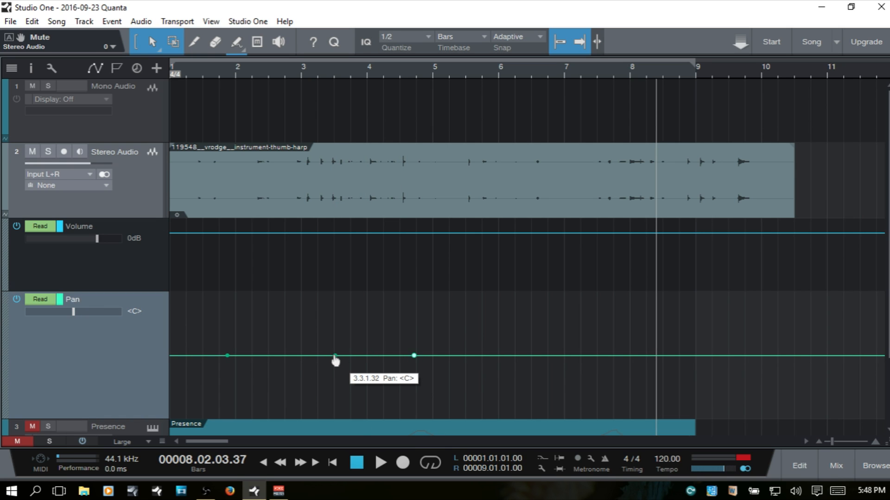
{"action": "left_click_drag", "start_coordinate": [336, 356], "coordinate": [332, 319]}
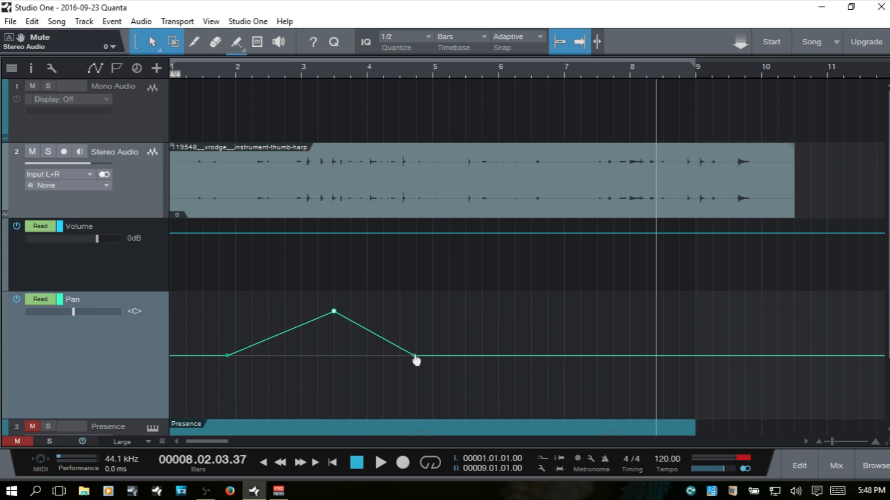
Delete the Pan point near bar 4.7 and bend the rising segment between bars 1.9 and 3.5 into a downward-sagging curve
{"action": "left_click", "coordinate": [414, 356]}
{"action": "double_click", "coordinate": [413, 356]}
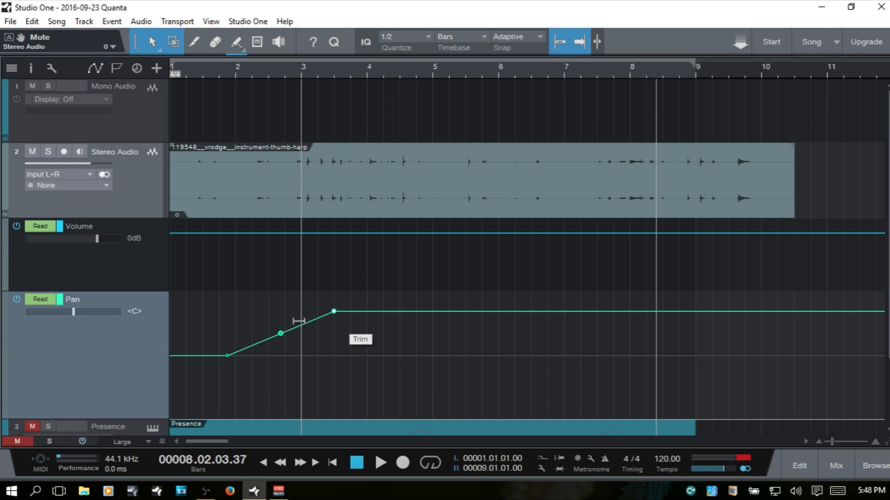
{"action": "left_click", "coordinate": [281, 334]}
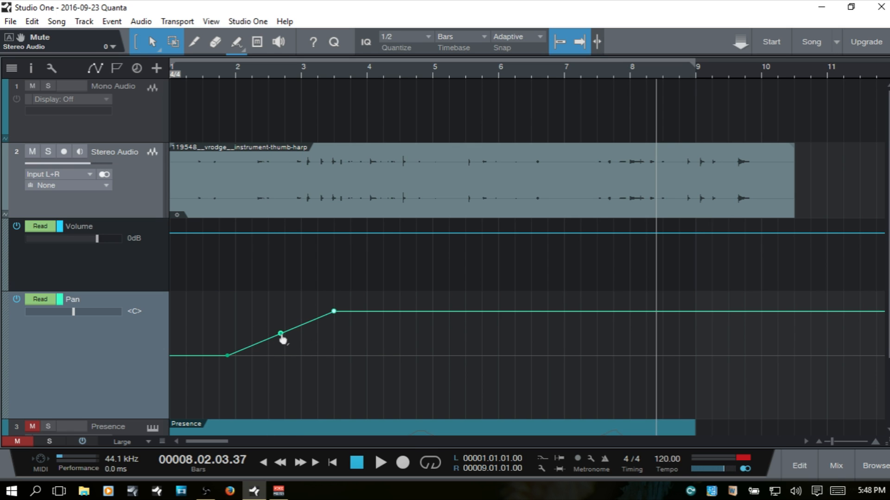
{"action": "left_click_drag", "start_coordinate": [281, 335], "coordinate": [312, 342]}
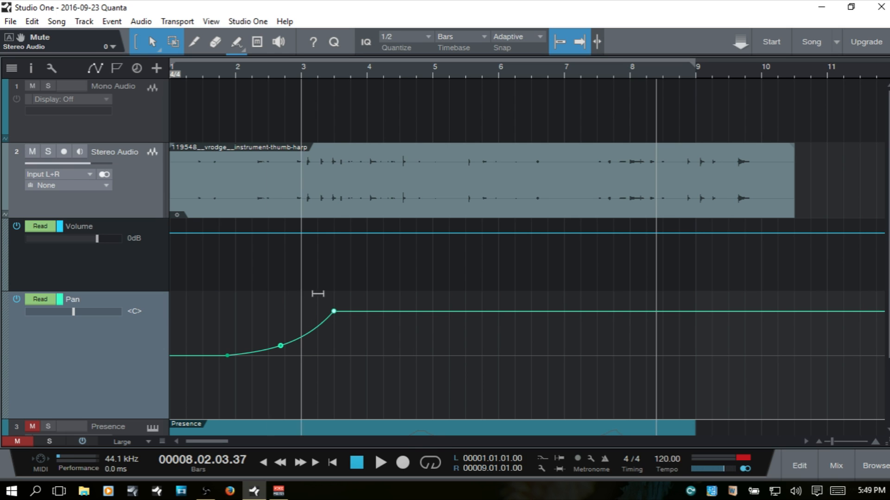
Add Pan points near bars 4.5 and 5.3, then select the three earliest points and nudge them slightly lower together
{"action": "left_click", "coordinate": [397, 311]}
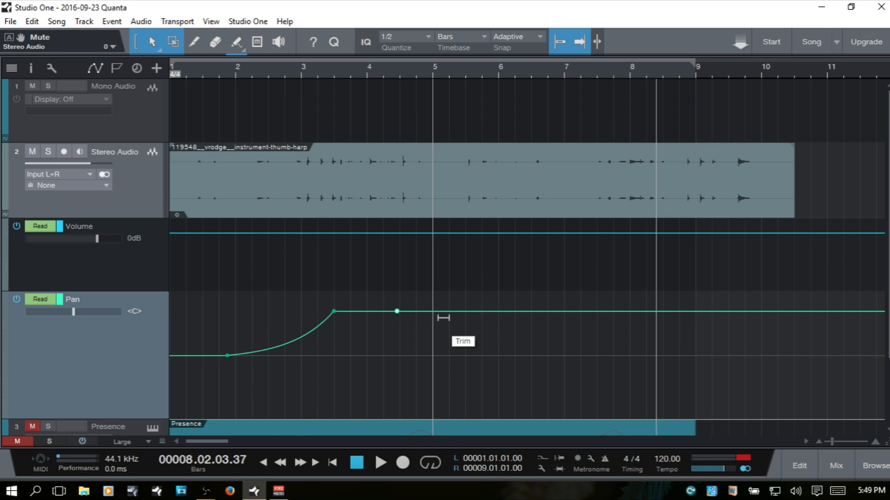
{"action": "left_click", "coordinate": [454, 312]}
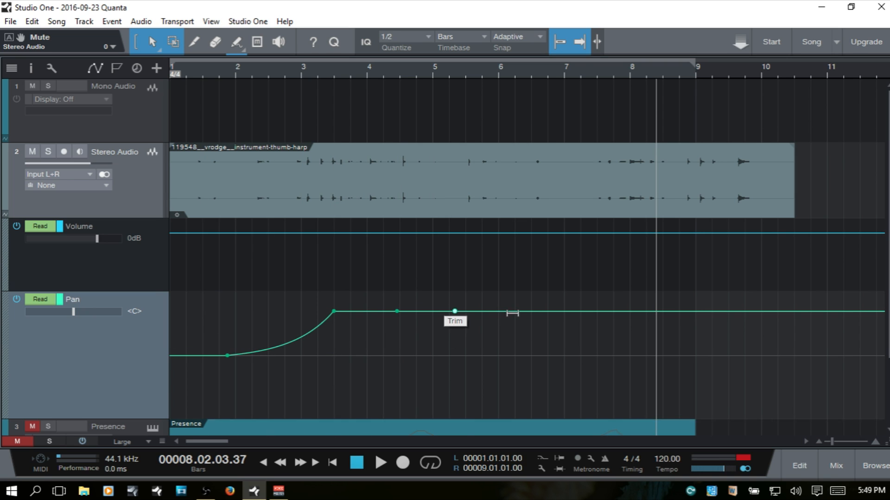
{"action": "left_click", "coordinate": [281, 345]}
{"action": "left_click_drag", "start_coordinate": [185, 379], "coordinate": [423, 390]}
{"action": "mouse_move", "coordinate": [335, 317]}
{"action": "left_mouse_down"}
{"action": "mouse_move", "coordinate": [554, 311]}
{"action": "mouse_move", "coordinate": [277, 315]}
{"action": "mouse_move", "coordinate": [330, 319]}
{"action": "left_mouse_up"}
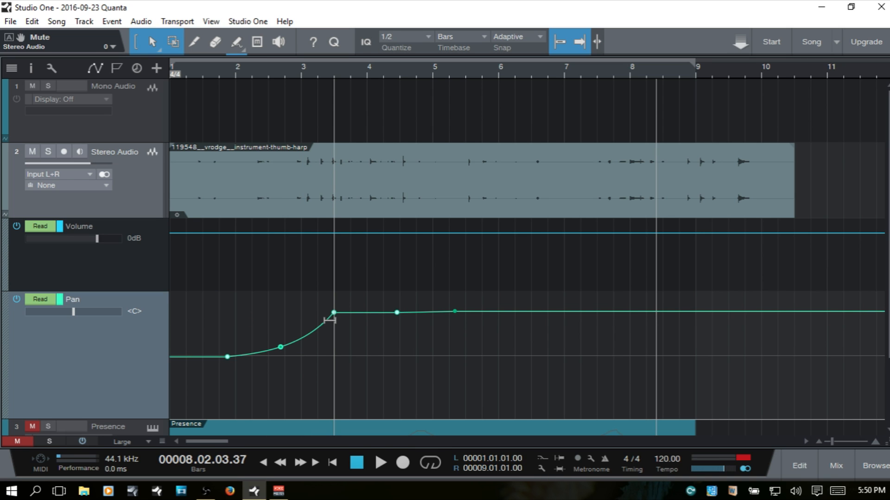
Turn snapping off, reselect the first three Pan points and move them together slightly earlier and higher
{"action": "key", "text": "n"}
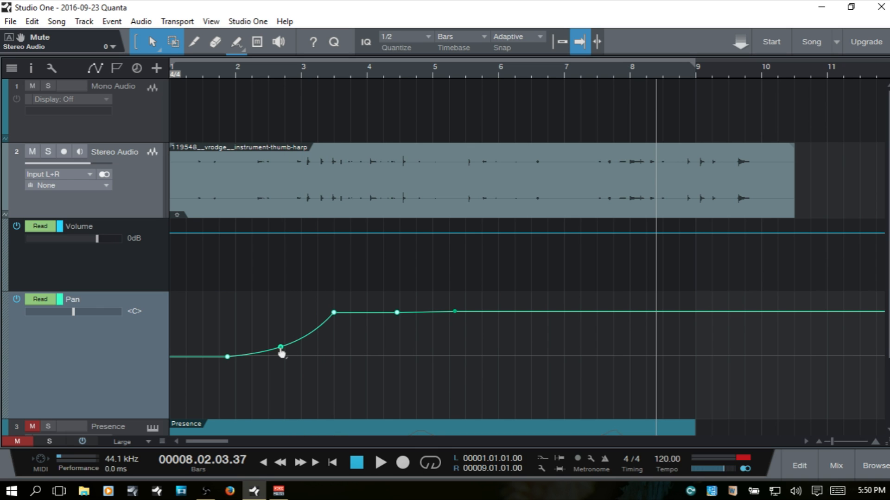
{"action": "mouse_move", "coordinate": [282, 353]}
{"action": "left_mouse_down"}
{"action": "mouse_move", "coordinate": [305, 352]}
{"action": "mouse_move", "coordinate": [287, 348]}
{"action": "left_mouse_up"}
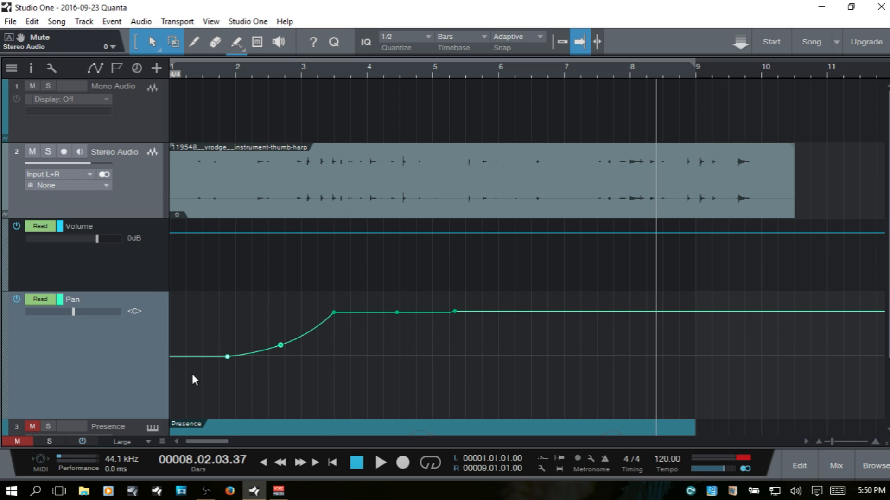
{"action": "left_click_drag", "start_coordinate": [183, 388], "coordinate": [429, 388]}
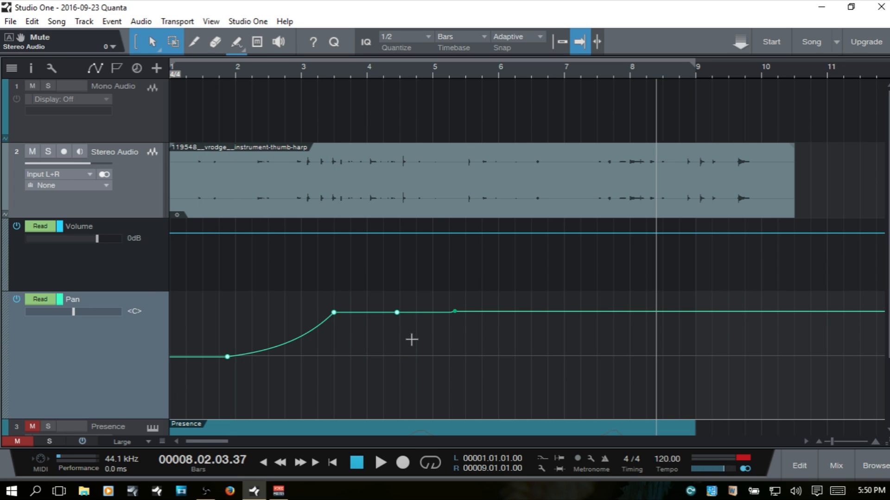
{"action": "left_click_drag", "start_coordinate": [398, 320], "coordinate": [383, 309]}
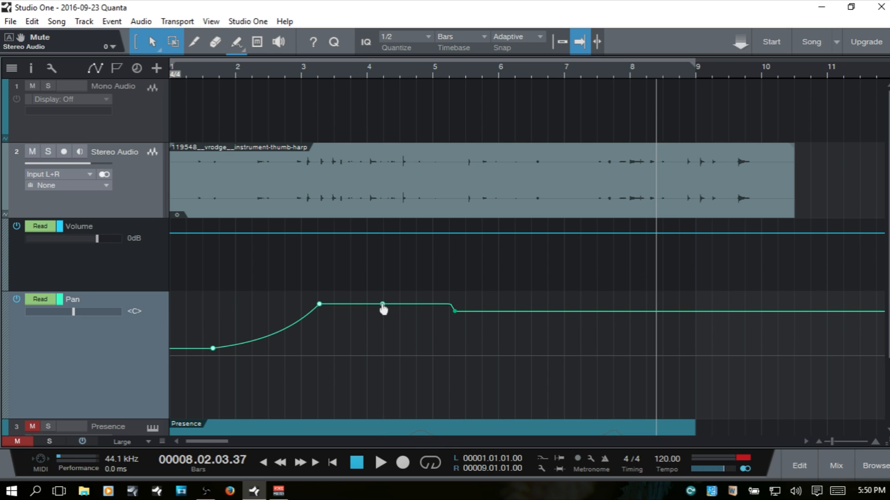
Turn snapping back on with a 1/32 quantize value and shift the three selected Pan points slightly later
{"action": "left_click", "coordinate": [559, 44]}
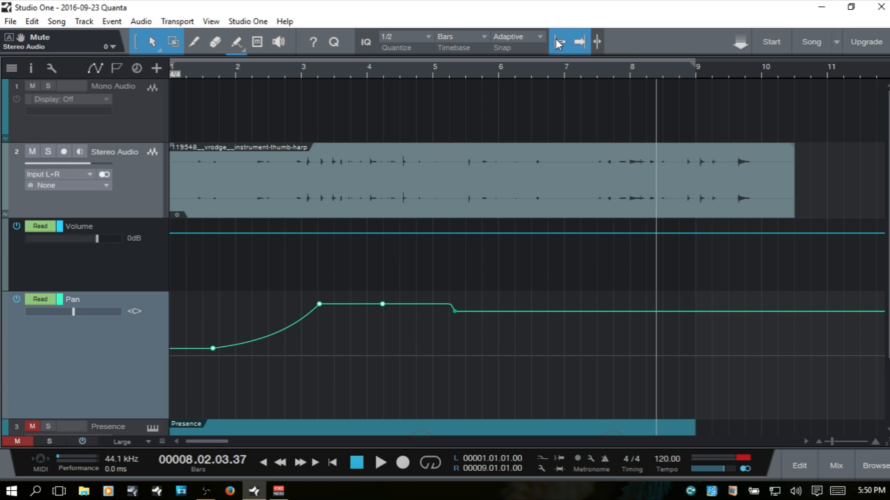
{"action": "left_click", "coordinate": [427, 35]}
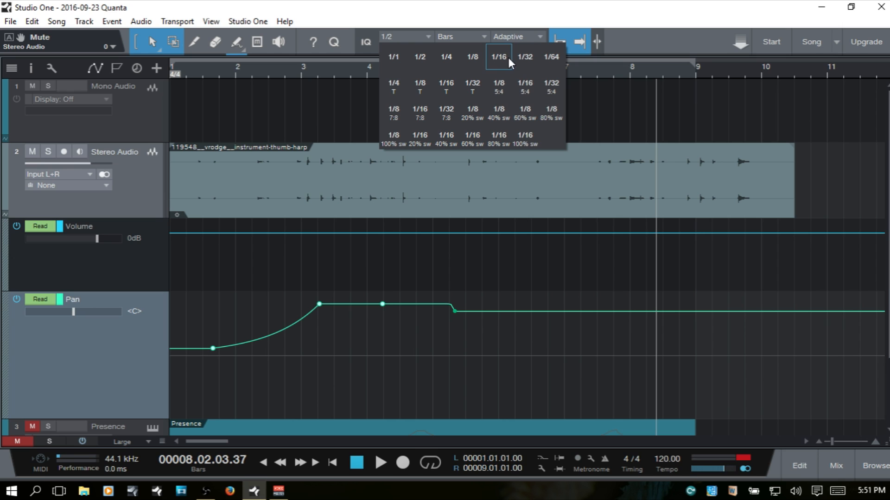
{"action": "left_click", "coordinate": [524, 59]}
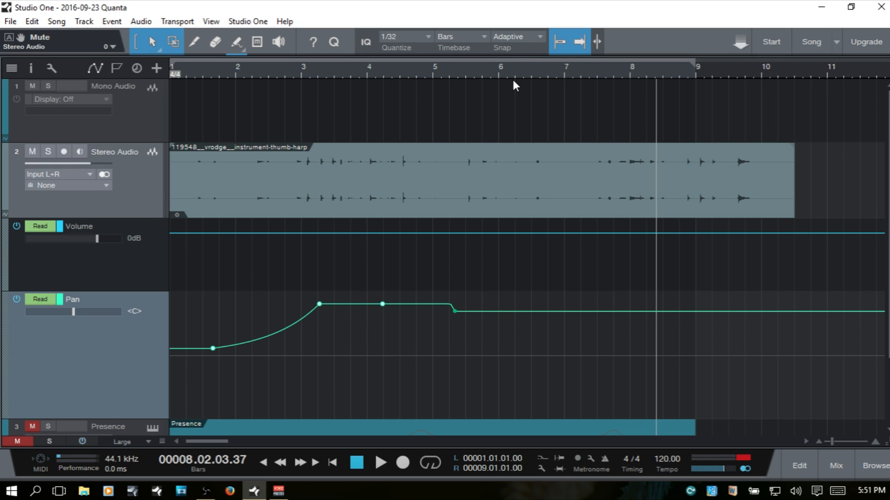
{"action": "left_click", "coordinate": [266, 337]}
{"action": "key", "text": "ctrl+z"}
{"action": "mouse_move", "coordinate": [215, 355]}
{"action": "mouse_move", "coordinate": [214, 355]}
{"action": "left_mouse_down"}
{"action": "mouse_move", "coordinate": [238, 354]}
{"action": "mouse_move", "coordinate": [219, 339]}
{"action": "mouse_move", "coordinate": [241, 338]}
{"action": "mouse_move", "coordinate": [252, 349]}
{"action": "mouse_move", "coordinate": [227, 358]}
{"action": "mouse_move", "coordinate": [270, 358]}
{"action": "mouse_move", "coordinate": [221, 355]}
{"action": "left_mouse_up"}
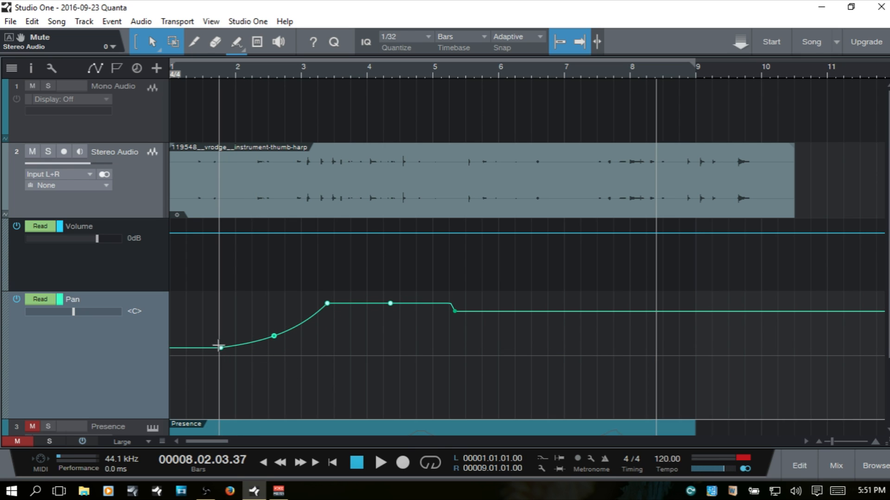
Check the value and edit options of the Pan point near bar 4.4, then dismiss them without changing anything
{"action": "right_click", "coordinate": [392, 308]}
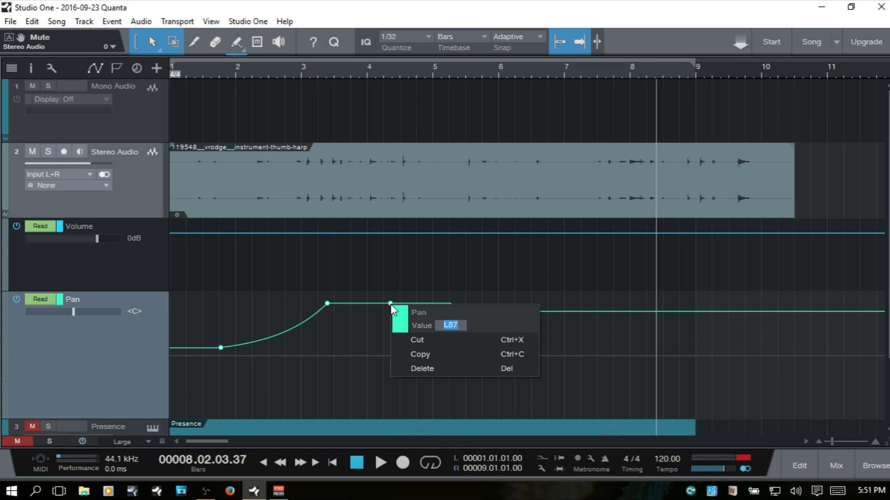
{"action": "left_click", "coordinate": [401, 324]}
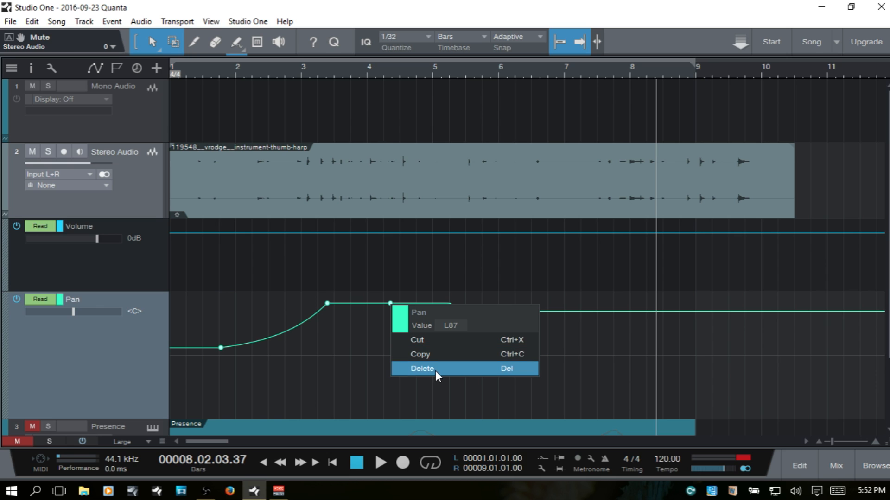
{"action": "left_click", "coordinate": [481, 274]}
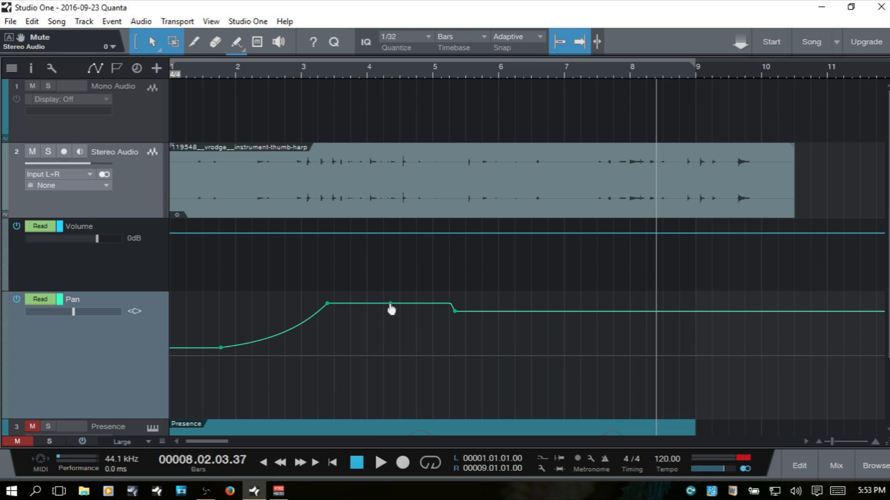
Lower the Pan point near bar 4.4 to just above the centre line and shift it to about bar 4.5
{"action": "mouse_move", "coordinate": [391, 306]}
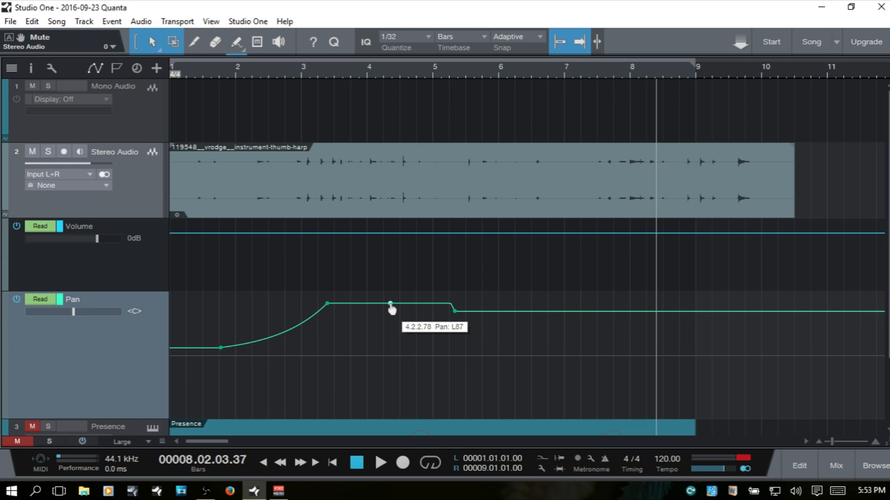
{"action": "mouse_move", "coordinate": [391, 305]}
{"action": "left_mouse_down"}
{"action": "mouse_move", "coordinate": [388, 263]}
{"action": "mouse_move", "coordinate": [390, 341]}
{"action": "mouse_move", "coordinate": [390, 278]}
{"action": "mouse_move", "coordinate": [391, 341]}
{"action": "mouse_move", "coordinate": [429, 349]}
{"action": "mouse_move", "coordinate": [372, 348]}
{"action": "mouse_move", "coordinate": [388, 345]}
{"action": "left_mouse_up"}
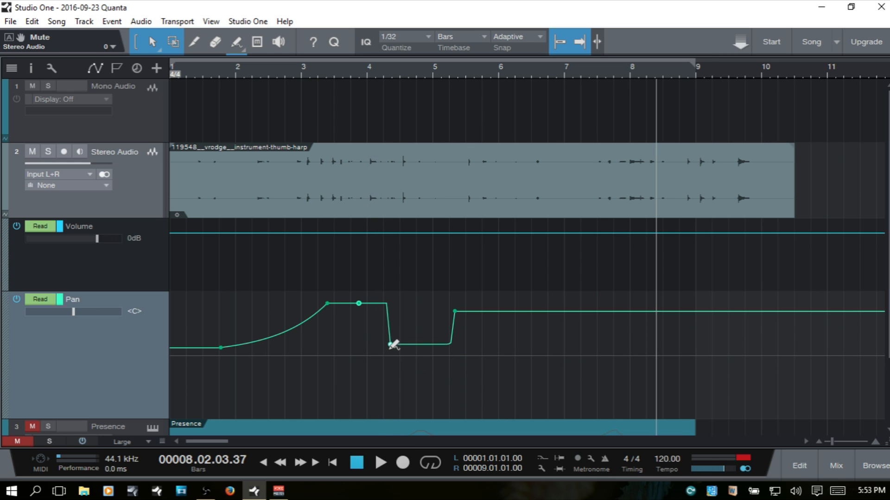
{"action": "left_click", "coordinate": [390, 345]}
{"action": "mouse_move", "coordinate": [390, 345]}
{"action": "left_mouse_down"}
{"action": "mouse_move", "coordinate": [424, 345]}
{"action": "mouse_move", "coordinate": [346, 346]}
{"action": "mouse_move", "coordinate": [397, 345]}
{"action": "left_mouse_up"}
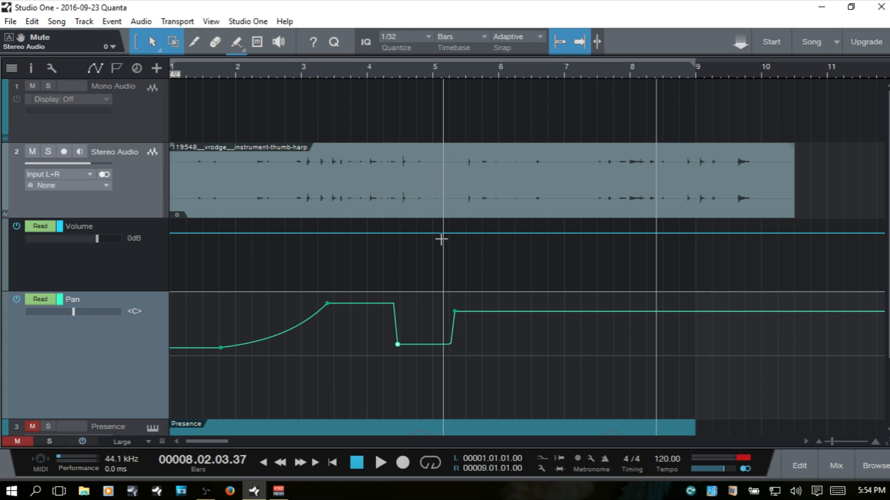
Fine-tune the value of the Pan point near bar 4.5, leaving it just above the centre line
{"action": "left_click", "coordinate": [362, 303]}
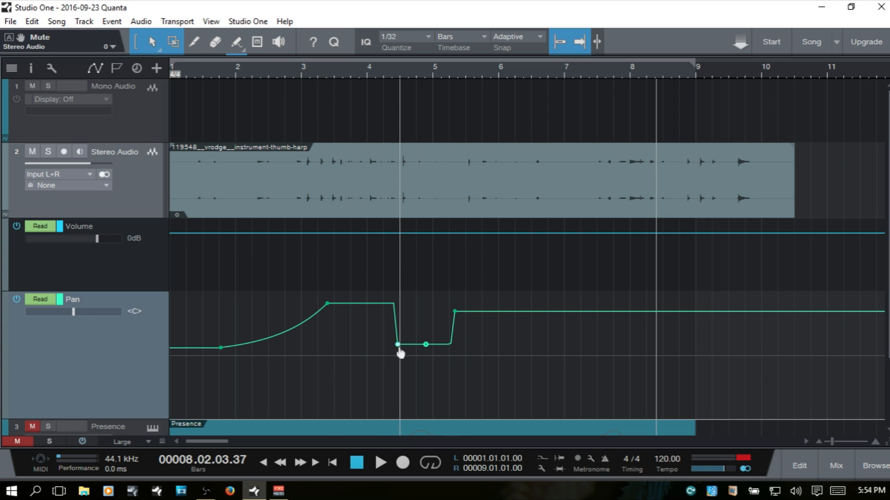
{"action": "key", "text": "ctrl+z"}
{"action": "left_click_drag", "start_coordinate": [396, 343], "coordinate": [399, 348]}
{"action": "scroll", "coordinate": [397, 342], "scroll_direction": "up", "scroll_amount": 12}
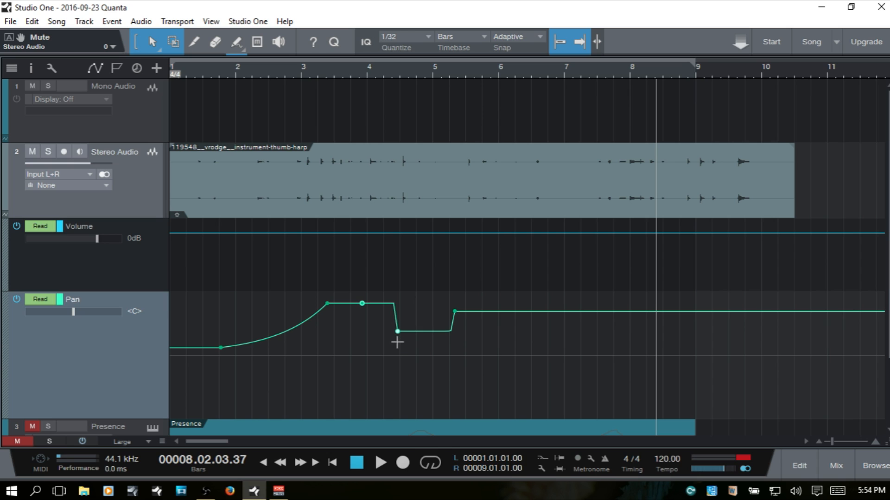
{"action": "scroll", "coordinate": [399, 341], "scroll_direction": "down", "scroll_amount": 6}
{"action": "scroll", "coordinate": [398, 341], "scroll_direction": "down", "scroll_amount": 10}
{"action": "key", "text": "alt"}
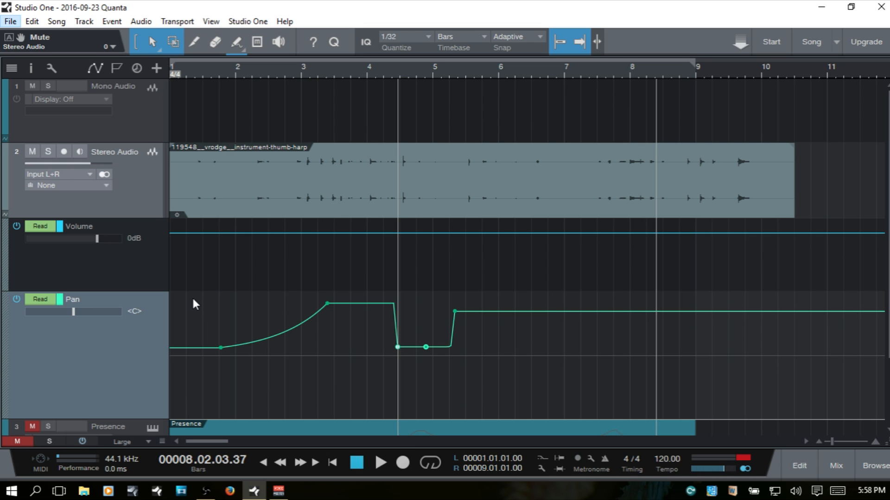
Trim the whole Pan envelope slightly lower, then select all its points and delete them
{"action": "left_click_drag", "start_coordinate": [199, 302], "coordinate": [214, 314]}
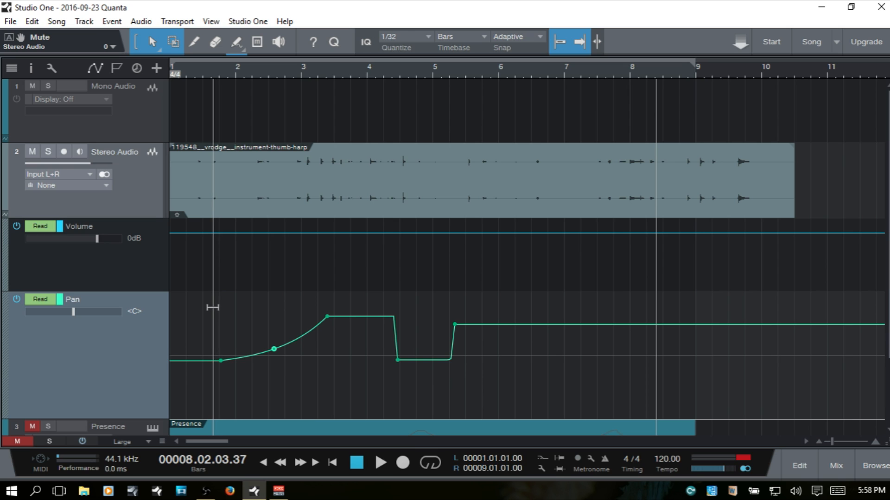
{"action": "left_click_drag", "start_coordinate": [192, 382], "coordinate": [612, 350]}
{"action": "left_click", "coordinate": [612, 347]}
{"action": "key", "text": "Delete"}
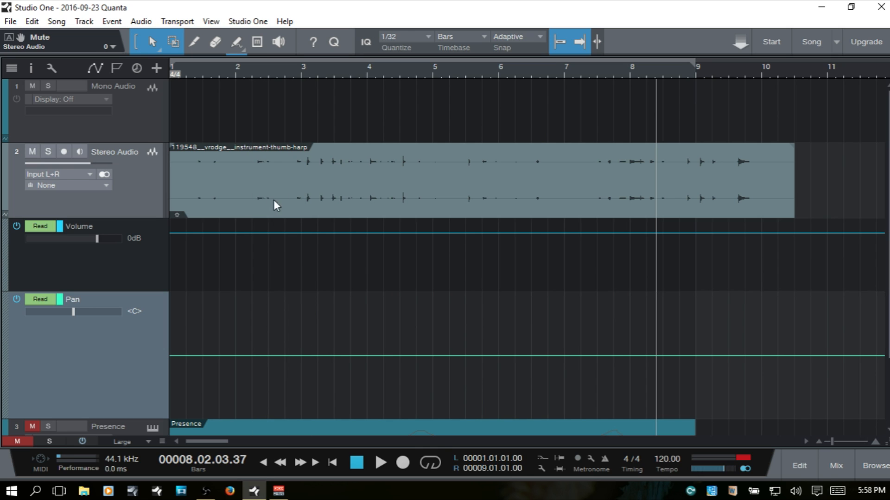
Draw a Freehand Pan curve with the Paint tool from about bar 1.5 to bar 7.4, with two humps above centre
{"action": "left_click", "coordinate": [238, 52]}
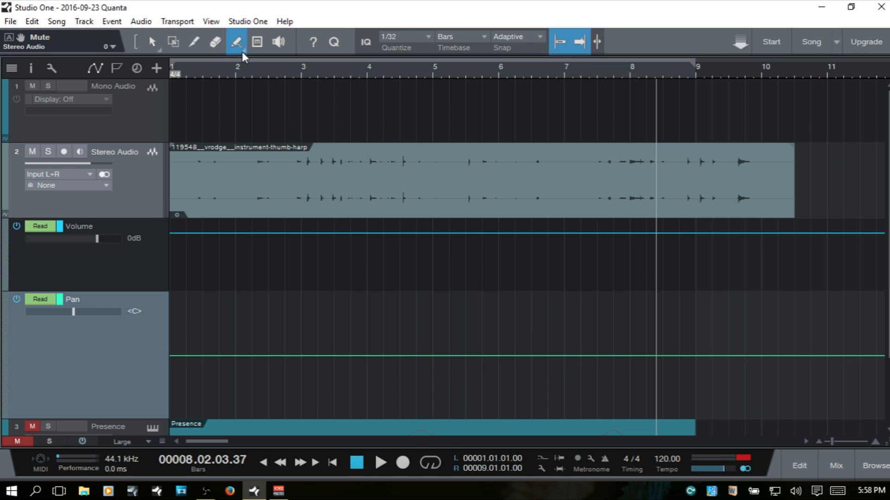
{"action": "left_click", "coordinate": [243, 54]}
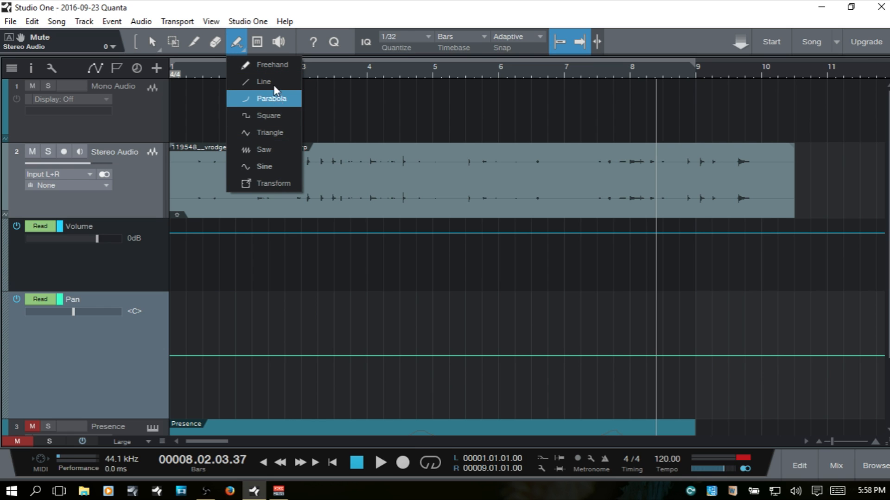
{"action": "left_click", "coordinate": [259, 67]}
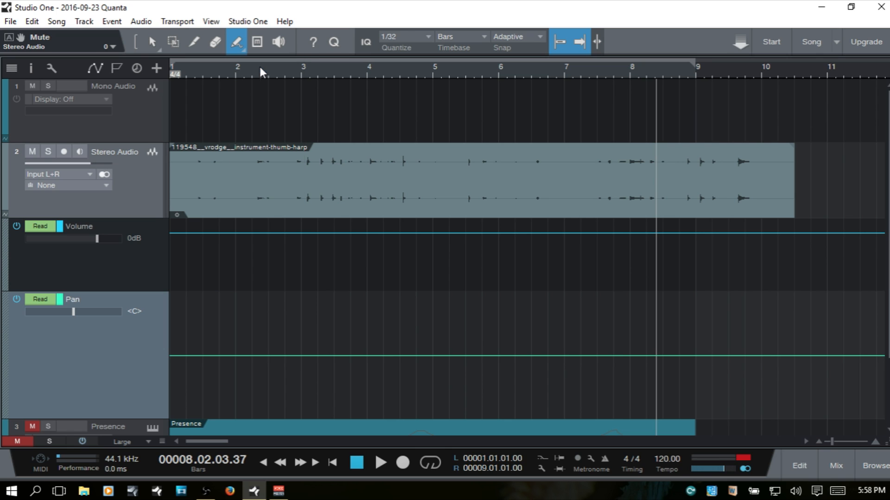
{"action": "mouse_move", "coordinate": [207, 354]}
{"action": "left_mouse_down"}
{"action": "mouse_move", "coordinate": [315, 313]}
{"action": "mouse_move", "coordinate": [435, 360]}
{"action": "mouse_move", "coordinate": [523, 318]}
{"action": "mouse_move", "coordinate": [593, 355]}
{"action": "left_mouse_up"}
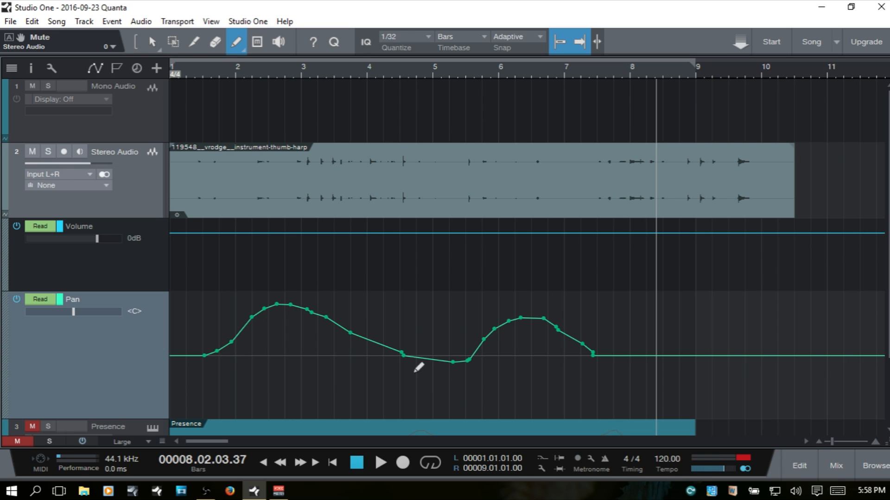
Replace the Freehand Pan curve with straight Line segments starting near bar 1.5, peaking at bar 4, returning to centre near bar 6.2 and rising until about bar 7.5
{"action": "left_click", "coordinate": [244, 48]}
{"action": "left_click", "coordinate": [259, 79]}
{"action": "key", "text": "1"}
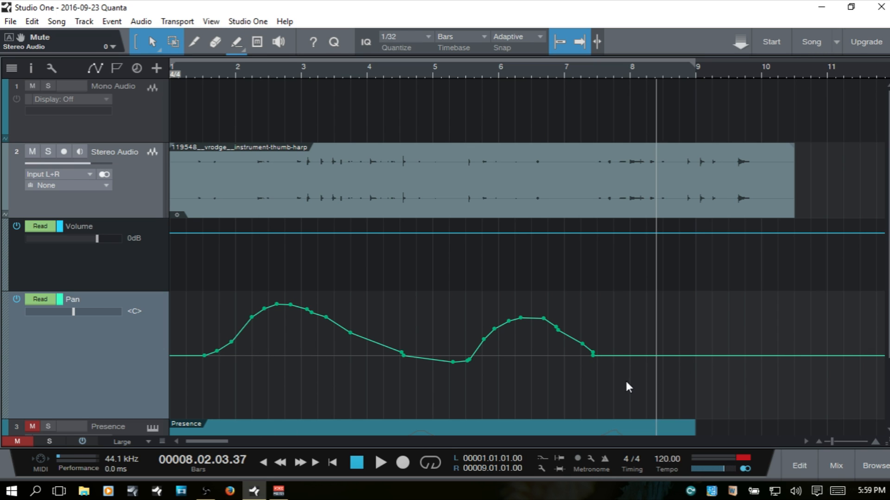
{"action": "left_click_drag", "start_coordinate": [181, 380], "coordinate": [665, 349]}
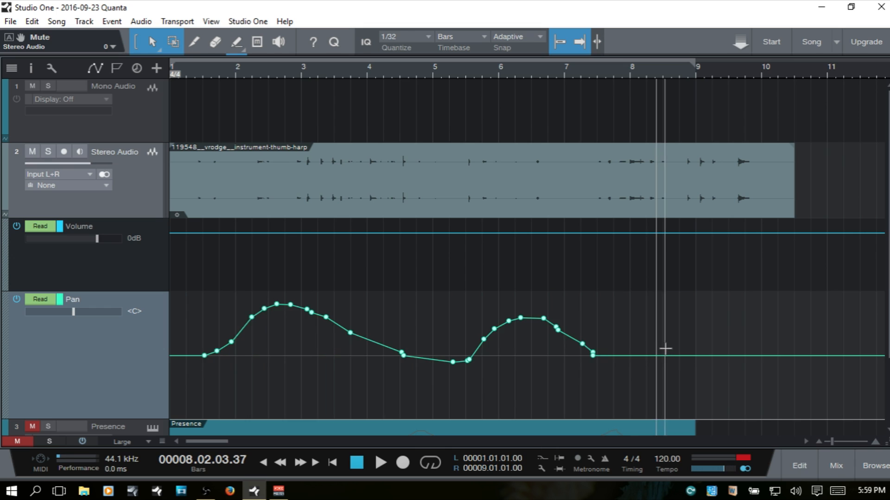
{"action": "key", "text": "Delete"}
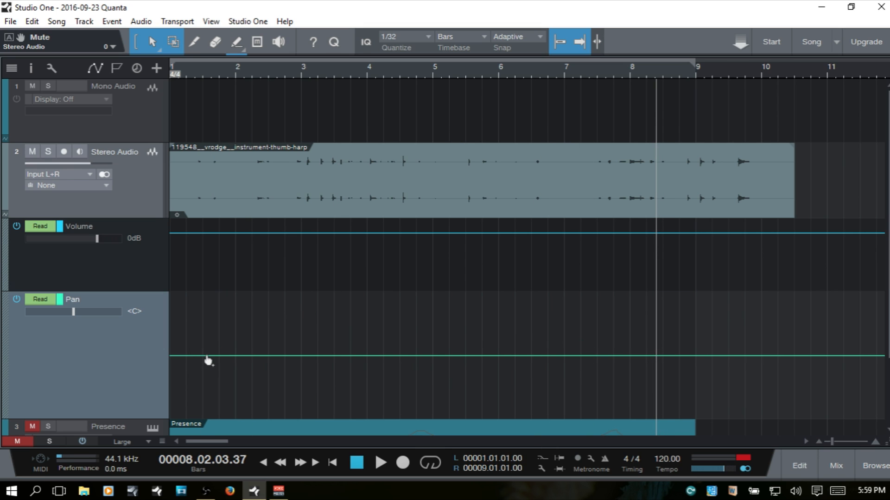
{"action": "key", "text": "5"}
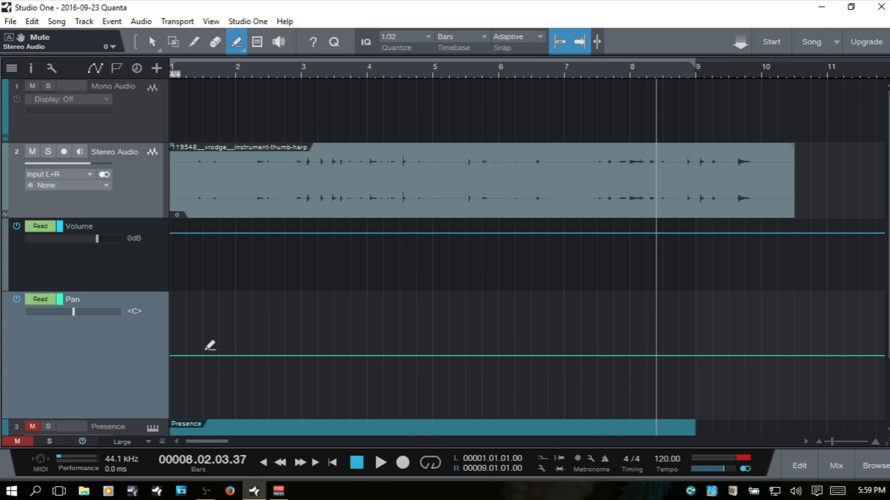
{"action": "mouse_move", "coordinate": [205, 356]}
{"action": "left_mouse_down"}
{"action": "mouse_move", "coordinate": [368, 304]}
{"action": "mouse_move", "coordinate": [504, 359]}
{"action": "mouse_move", "coordinate": [601, 302]}
{"action": "left_mouse_up"}
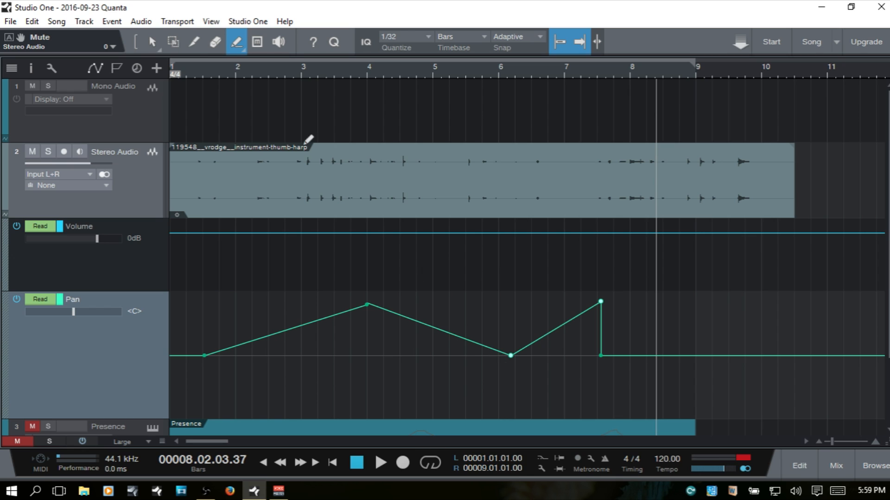
Paint Parabola curves over the Pan envelope from about bar 1.5 to 8.25, peaking near bar 4 and dipping near bar 7.4
{"action": "left_click", "coordinate": [242, 49]}
{"action": "left_click", "coordinate": [270, 100]}
{"action": "mouse_move", "coordinate": [206, 355]}
{"action": "left_mouse_down"}
{"action": "mouse_move", "coordinate": [287, 356]}
{"action": "mouse_move", "coordinate": [313, 347]}
{"action": "mouse_move", "coordinate": [375, 289]}
{"action": "mouse_move", "coordinate": [383, 324]}
{"action": "mouse_move", "coordinate": [413, 352]}
{"action": "mouse_move", "coordinate": [455, 363]}
{"action": "mouse_move", "coordinate": [482, 357]}
{"action": "mouse_move", "coordinate": [599, 403]}
{"action": "mouse_move", "coordinate": [647, 335]}
{"action": "left_mouse_up"}
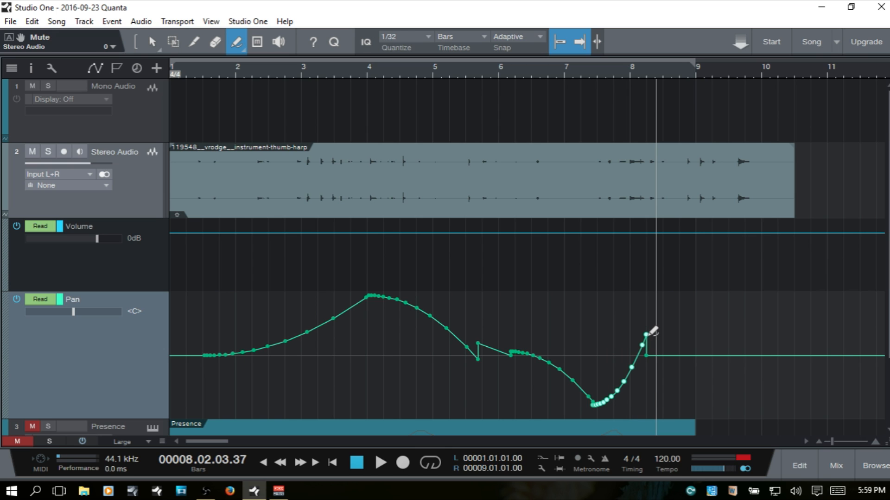
Paint a Square wave across the Pan envelope from about bar 1.5 to bar 6.6 at the current quantize value
{"action": "left_click", "coordinate": [243, 50]}
{"action": "left_click", "coordinate": [254, 116]}
{"action": "mouse_move", "coordinate": [202, 355]}
{"action": "left_mouse_down"}
{"action": "mouse_move", "coordinate": [258, 328]}
{"action": "mouse_move", "coordinate": [336, 341]}
{"action": "mouse_move", "coordinate": [445, 311]}
{"action": "mouse_move", "coordinate": [543, 299]}
{"action": "left_mouse_up"}
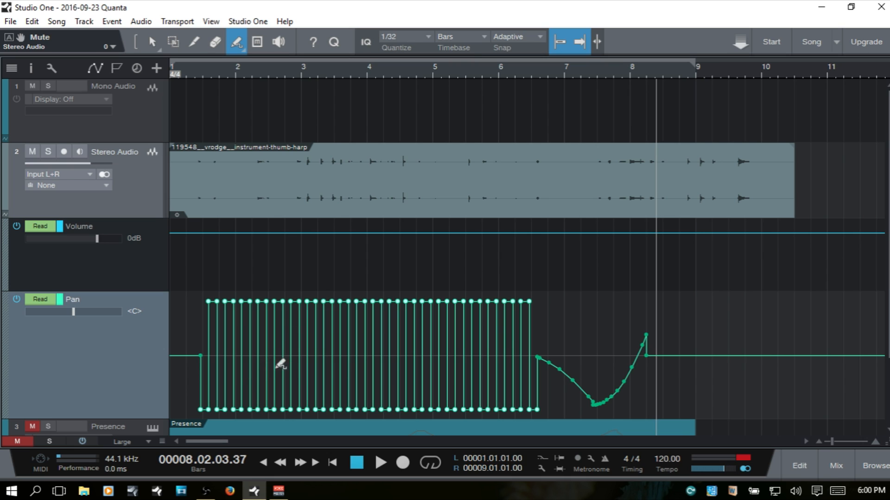
Set Quantize to 1/2 and repaint the Pan Square wave with wider steps from bar 1 to about bar 6.5
{"action": "left_click", "coordinate": [242, 49]}
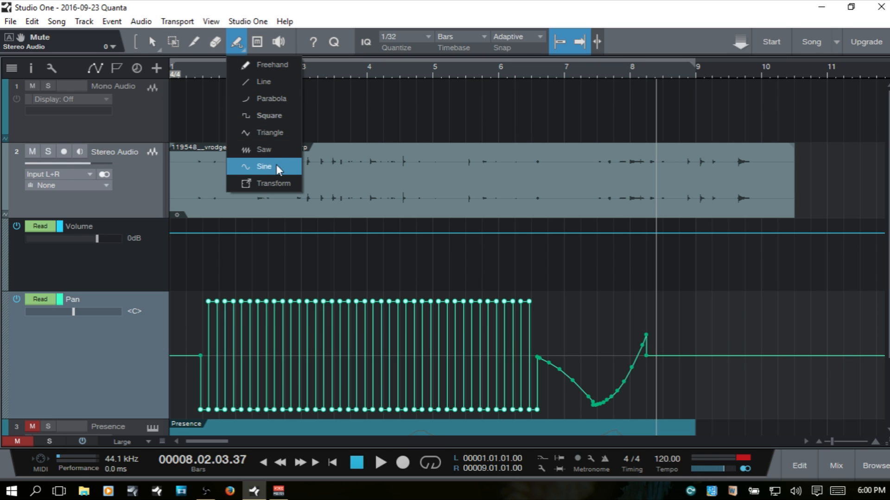
{"action": "left_click", "coordinate": [241, 47]}
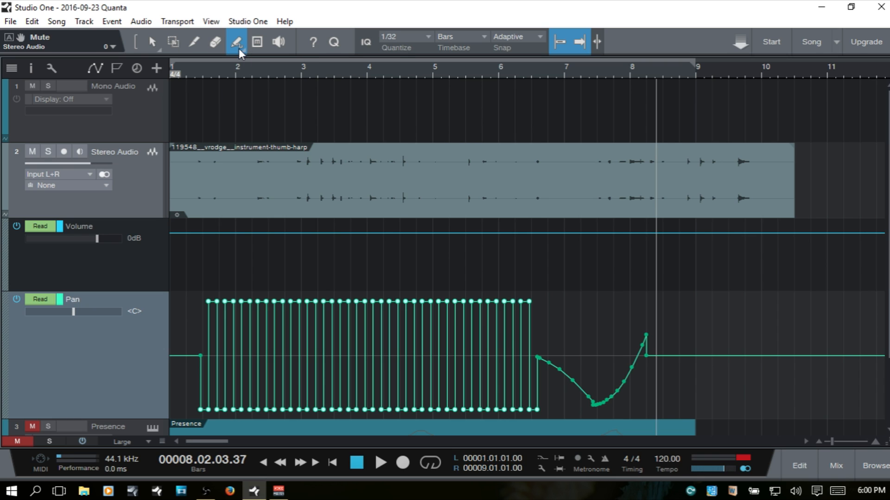
{"action": "left_click", "coordinate": [403, 37]}
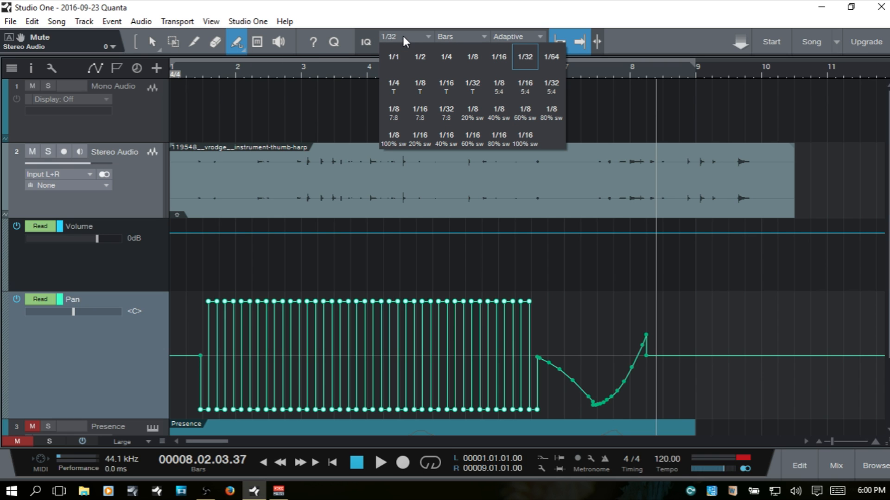
{"action": "left_click", "coordinate": [421, 57]}
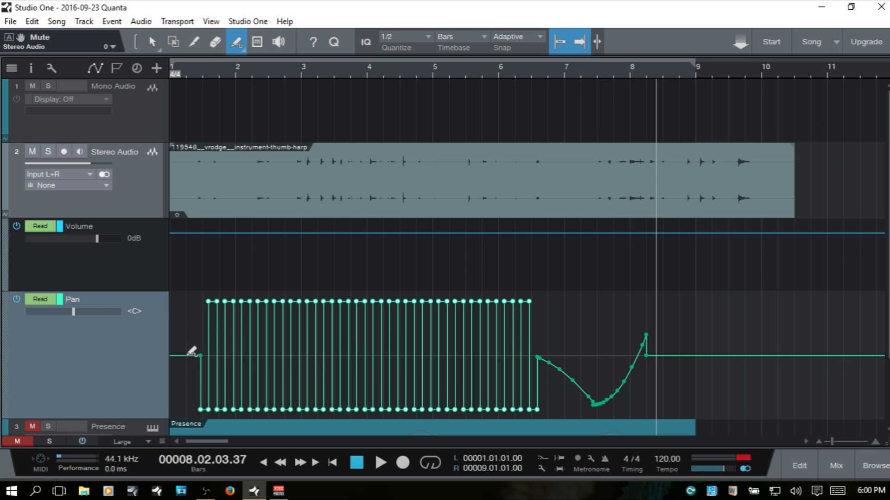
{"action": "mouse_move", "coordinate": [193, 352]}
{"action": "left_mouse_down"}
{"action": "mouse_move", "coordinate": [308, 350]}
{"action": "mouse_move", "coordinate": [391, 330]}
{"action": "mouse_move", "coordinate": [514, 318]}
{"action": "left_mouse_up"}
{"action": "left_click_drag", "start_coordinate": [539, 315], "coordinate": [539, 314]}
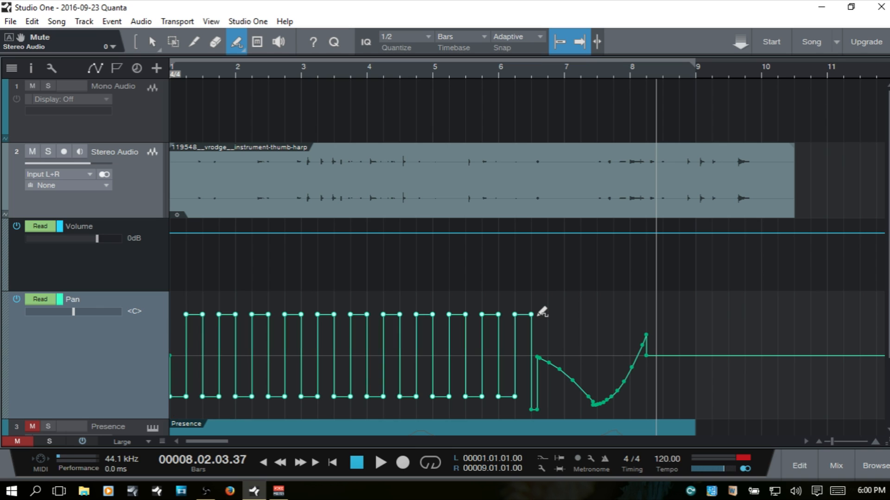
Set Quantize to 1/1 and repaint the Pan Square wave at nearly full height from bar 1 to bar 7
{"action": "left_click", "coordinate": [427, 36]}
{"action": "left_click", "coordinate": [395, 58]}
{"action": "mouse_move", "coordinate": [191, 383]}
{"action": "left_mouse_down"}
{"action": "mouse_move", "coordinate": [333, 340]}
{"action": "mouse_move", "coordinate": [338, 310]}
{"action": "mouse_move", "coordinate": [413, 280]}
{"action": "mouse_move", "coordinate": [503, 279]}
{"action": "left_mouse_up"}
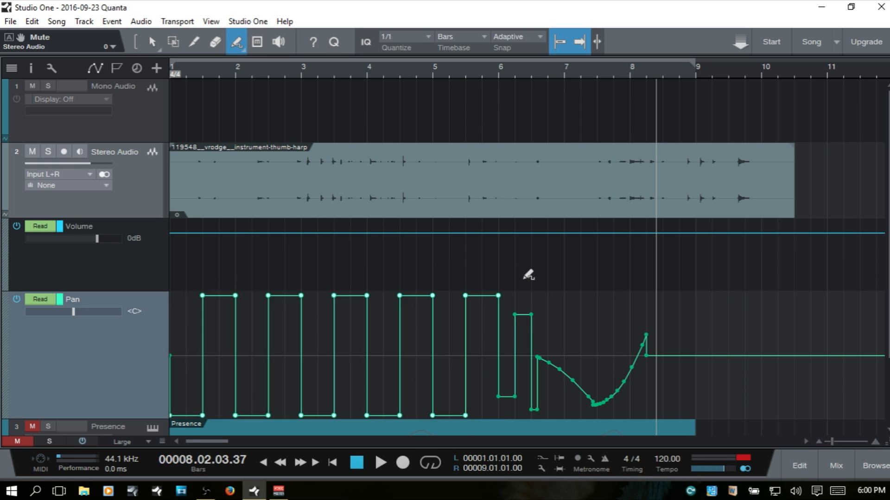
{"action": "mouse_move", "coordinate": [191, 364]}
{"action": "left_mouse_down"}
{"action": "mouse_move", "coordinate": [324, 318]}
{"action": "mouse_move", "coordinate": [539, 318]}
{"action": "mouse_move", "coordinate": [597, 251]}
{"action": "left_mouse_up"}
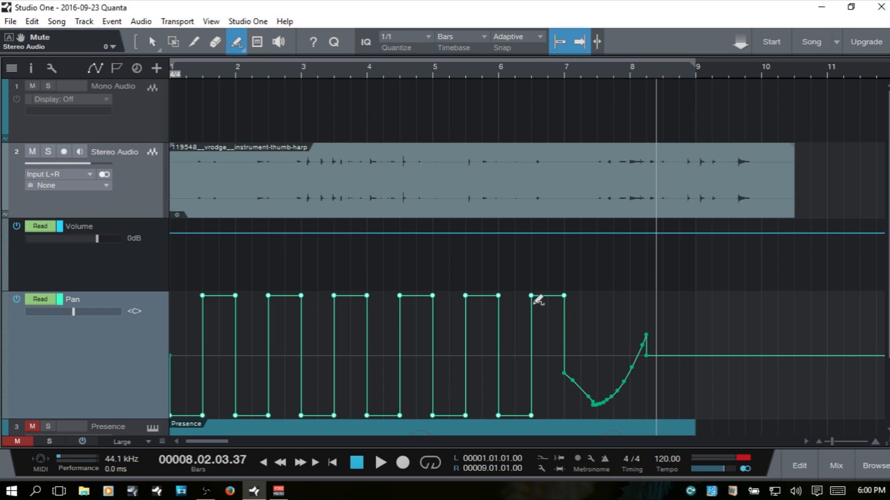
Paint a Triangle wave with three peaks over the Pan Square wave from bar 1 to bar 4
{"action": "left_click", "coordinate": [241, 47]}
{"action": "left_click", "coordinate": [260, 133]}
{"action": "mouse_move", "coordinate": [190, 362]}
{"action": "left_mouse_down"}
{"action": "mouse_move", "coordinate": [182, 363]}
{"action": "mouse_move", "coordinate": [288, 322]}
{"action": "mouse_move", "coordinate": [337, 321]}
{"action": "mouse_move", "coordinate": [357, 281]}
{"action": "mouse_move", "coordinate": [363, 369]}
{"action": "mouse_move", "coordinate": [363, 311]}
{"action": "mouse_move", "coordinate": [364, 364]}
{"action": "mouse_move", "coordinate": [370, 311]}
{"action": "mouse_move", "coordinate": [463, 318]}
{"action": "mouse_move", "coordinate": [517, 308]}
{"action": "mouse_move", "coordinate": [532, 284]}
{"action": "mouse_move", "coordinate": [608, 287]}
{"action": "mouse_move", "coordinate": [459, 290]}
{"action": "mouse_move", "coordinate": [397, 304]}
{"action": "mouse_move", "coordinate": [373, 330]}
{"action": "mouse_move", "coordinate": [383, 416]}
{"action": "mouse_move", "coordinate": [399, 287]}
{"action": "left_mouse_up"}
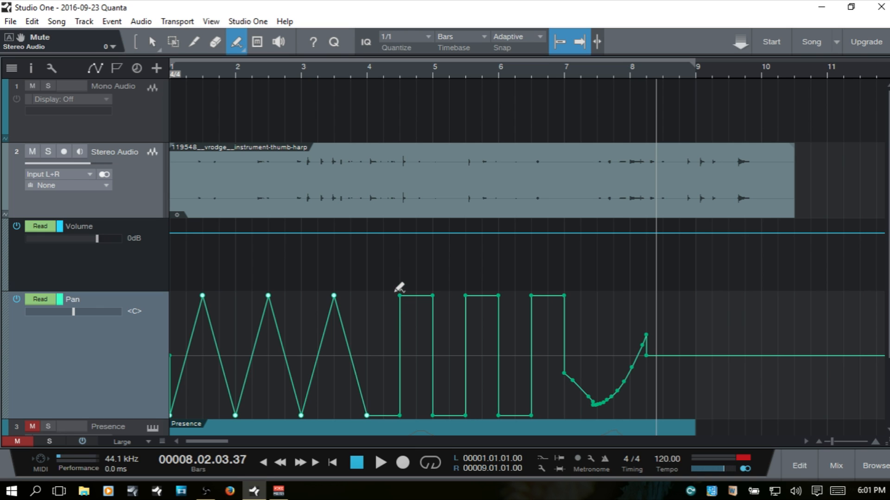
Paint a Saw wave over the Pan envelope from bar 1 to bar 7
{"action": "left_click", "coordinate": [244, 48]}
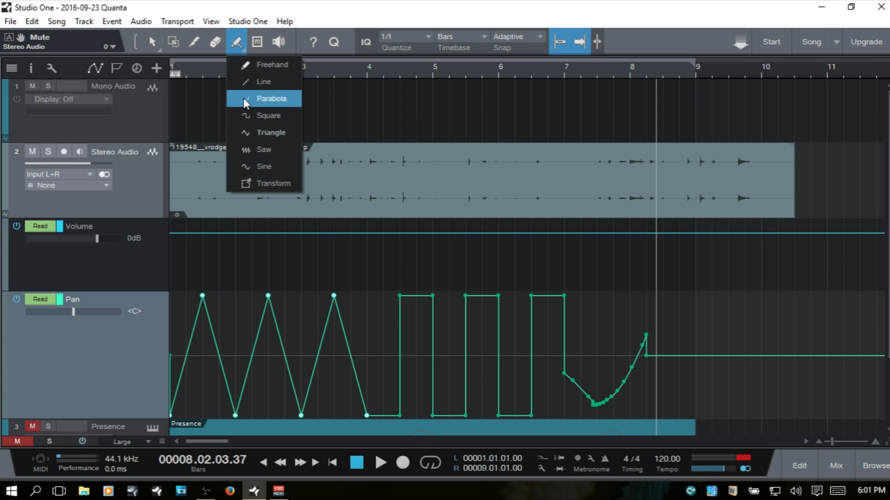
{"action": "left_click", "coordinate": [271, 149]}
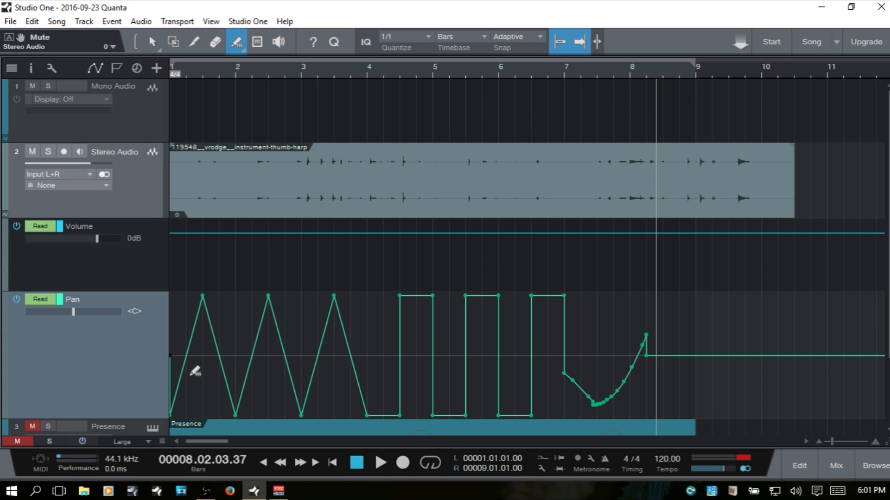
{"action": "mouse_move", "coordinate": [195, 369]}
{"action": "left_mouse_down"}
{"action": "mouse_move", "coordinate": [455, 278]}
{"action": "mouse_move", "coordinate": [503, 296]}
{"action": "mouse_move", "coordinate": [579, 298]}
{"action": "left_mouse_up"}
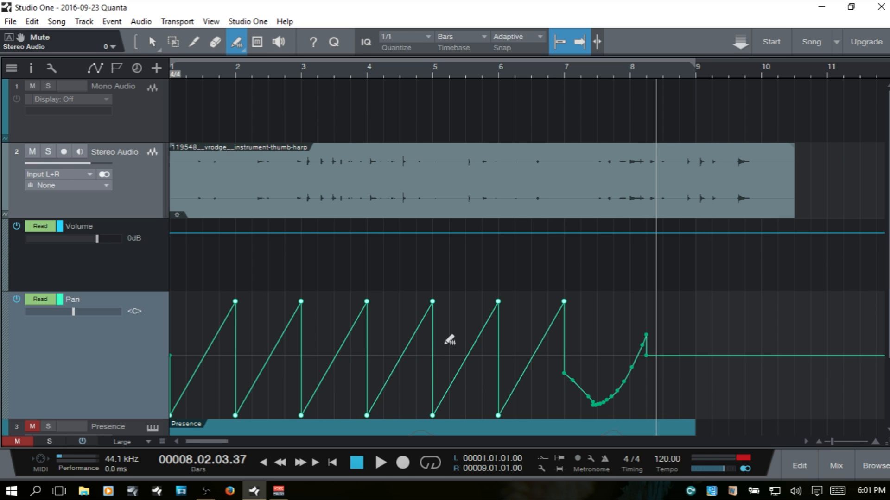
Raise all the Saw points until the peaks reach full left, then move the bar 5 peak alone to about bar 4.6, just above centre
{"action": "key", "text": "1"}
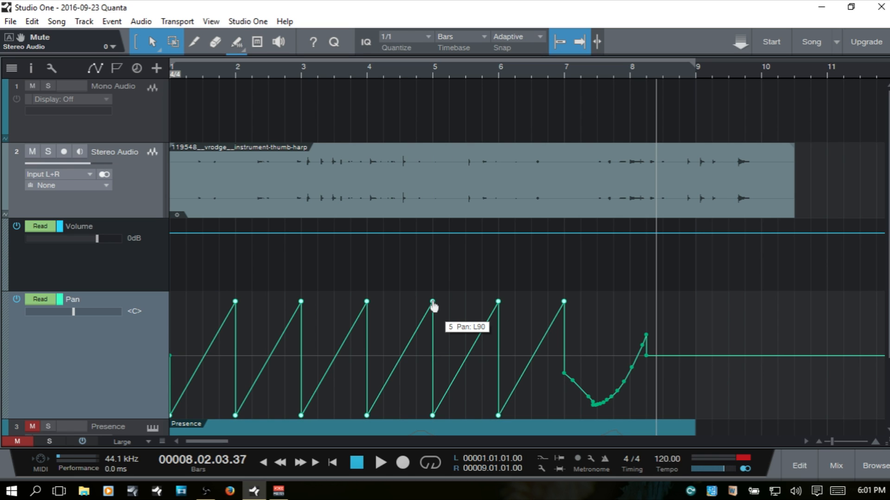
{"action": "left_click_drag", "start_coordinate": [433, 305], "coordinate": [434, 287]}
{"action": "left_click", "coordinate": [417, 369]}
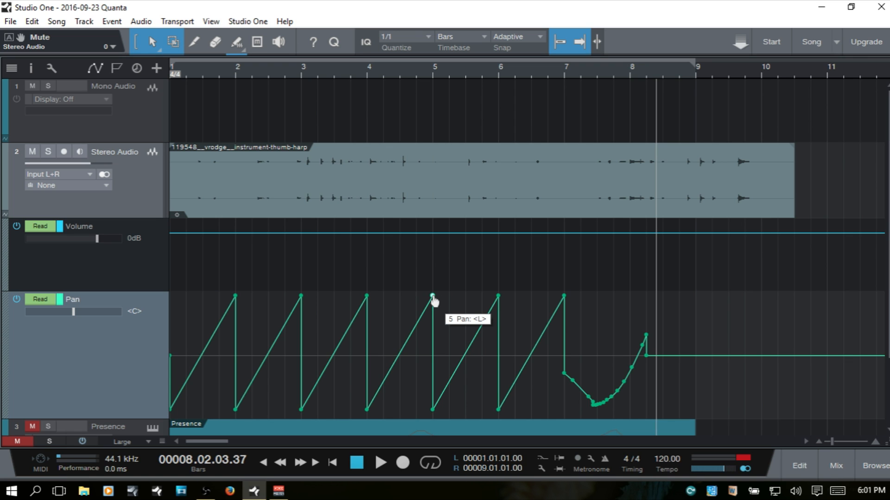
{"action": "left_click_drag", "start_coordinate": [433, 301], "coordinate": [409, 352]}
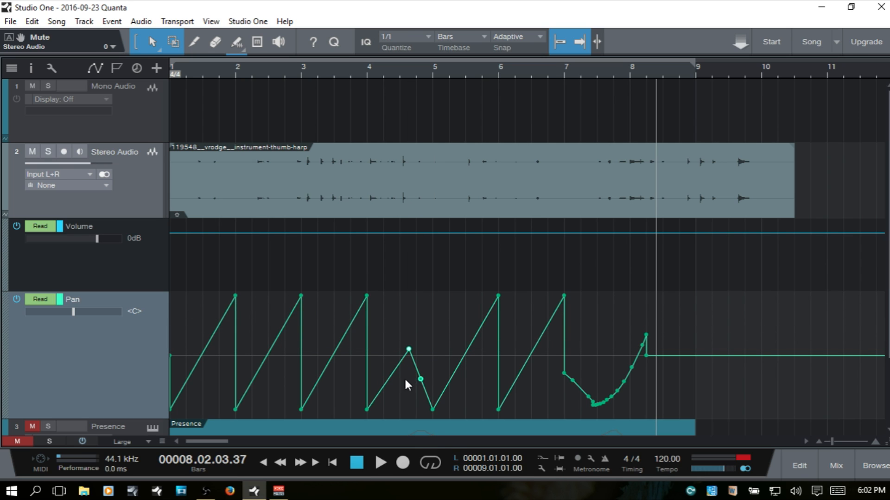
Paint a Sine wave over the Pan envelope from bar 1 to bar 8 with one cycle per bar
{"action": "key", "text": "5"}
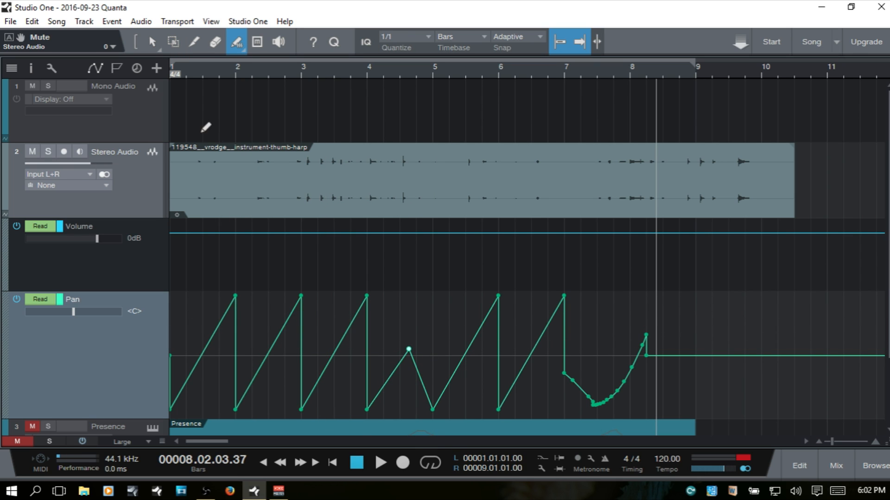
{"action": "left_click", "coordinate": [243, 49]}
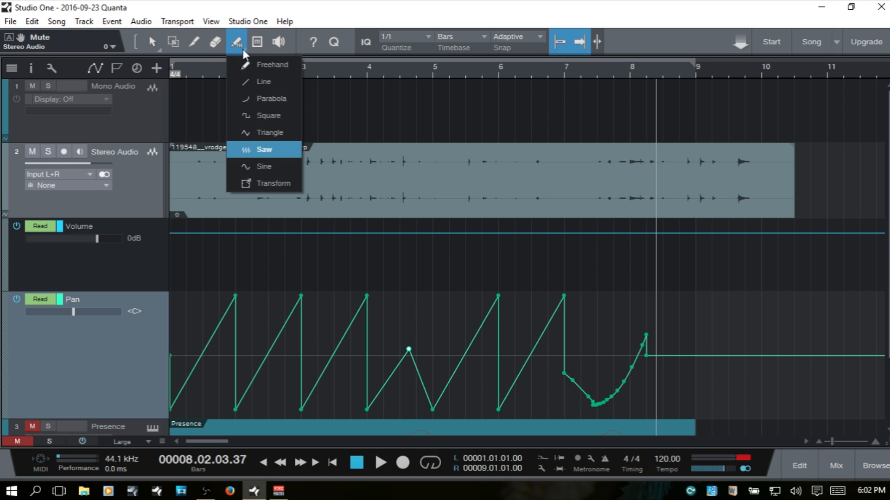
{"action": "left_click", "coordinate": [262, 166]}
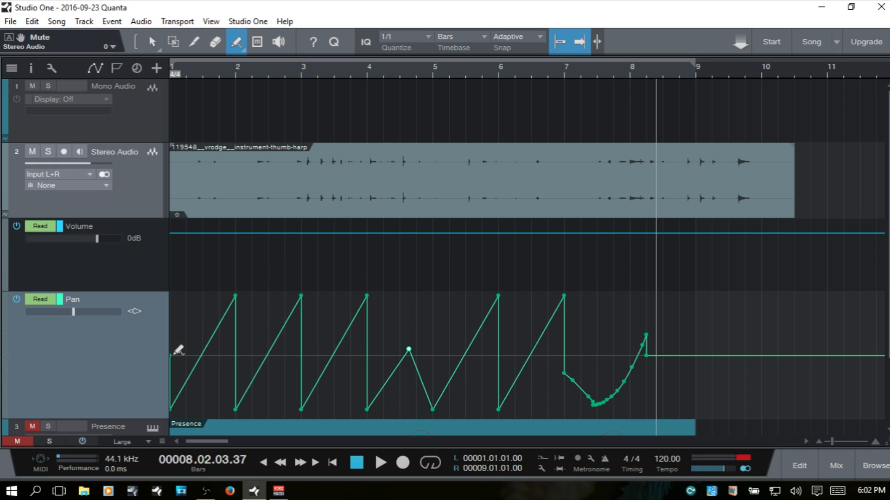
{"action": "mouse_move", "coordinate": [178, 351]}
{"action": "left_mouse_down"}
{"action": "mouse_move", "coordinate": [233, 338]}
{"action": "mouse_move", "coordinate": [341, 341]}
{"action": "mouse_move", "coordinate": [410, 330]}
{"action": "mouse_move", "coordinate": [423, 302]}
{"action": "mouse_move", "coordinate": [617, 300]}
{"action": "left_mouse_up"}
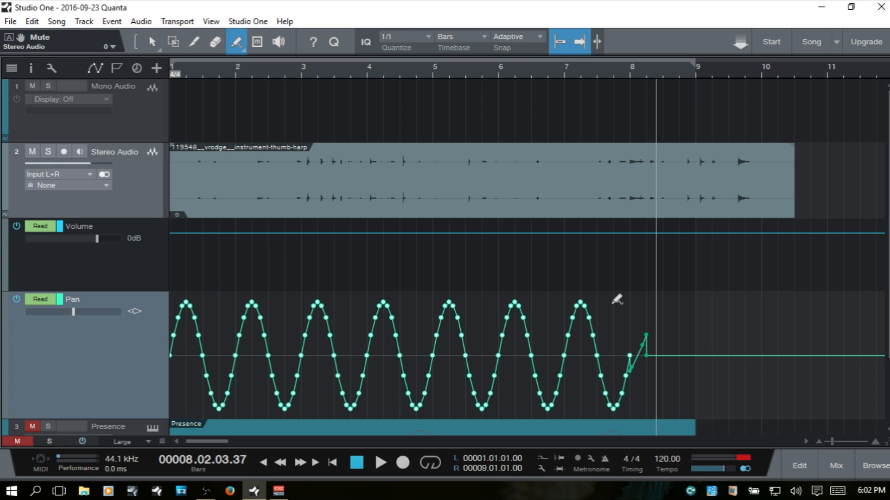
Set Quantize to 1/4 and repaint the Pan Sine wave with faster cycles from bar 1 to about bar 7.75
{"action": "left_click", "coordinate": [427, 37]}
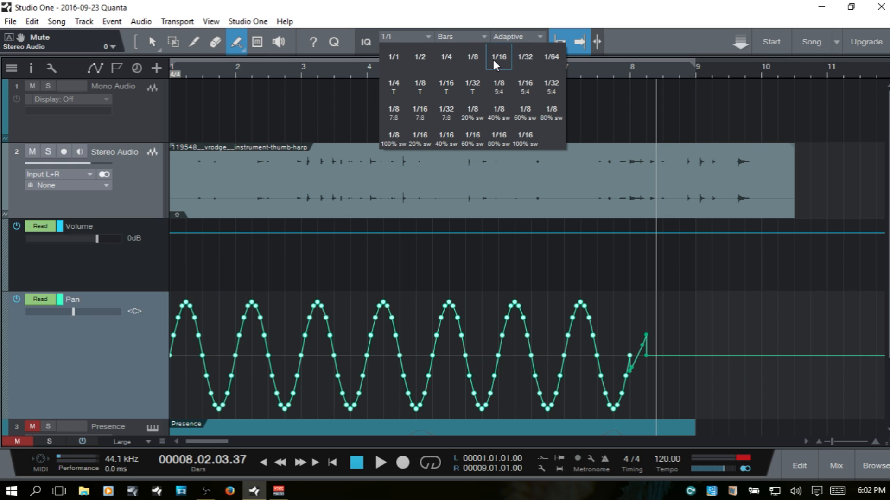
{"action": "left_click", "coordinate": [445, 57]}
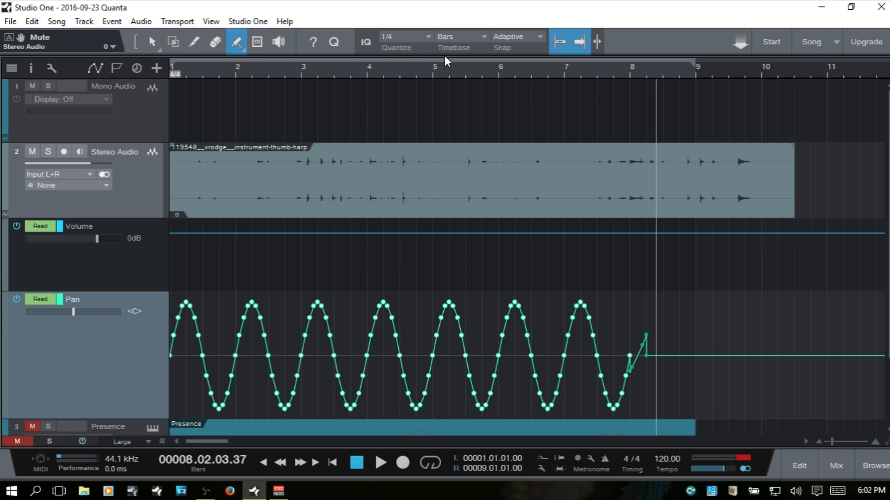
{"action": "mouse_move", "coordinate": [175, 353]}
{"action": "left_mouse_down"}
{"action": "mouse_move", "coordinate": [410, 316]}
{"action": "mouse_move", "coordinate": [574, 312]}
{"action": "mouse_move", "coordinate": [612, 324]}
{"action": "mouse_move", "coordinate": [614, 302]}
{"action": "left_mouse_up"}
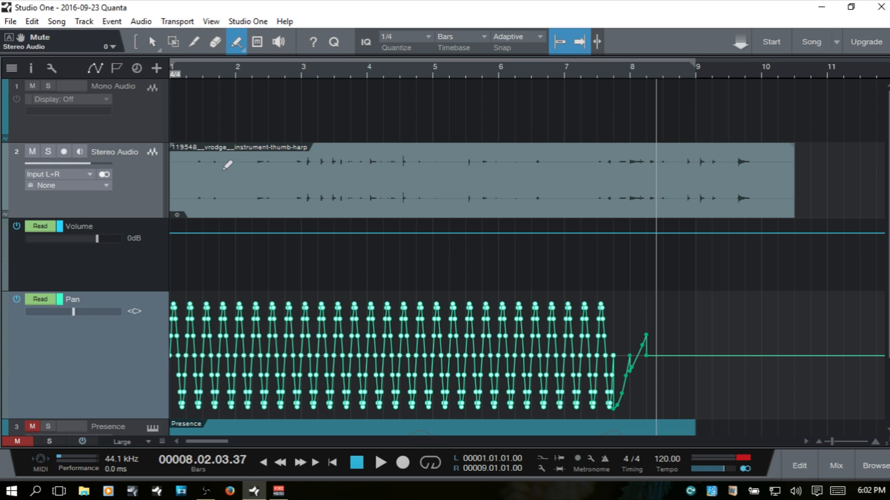
Frame the lower Pan points from bar 1 to bar 8 with the Transform tool and stretch the frame up to the lane's upper edge
{"action": "left_click", "coordinate": [243, 48]}
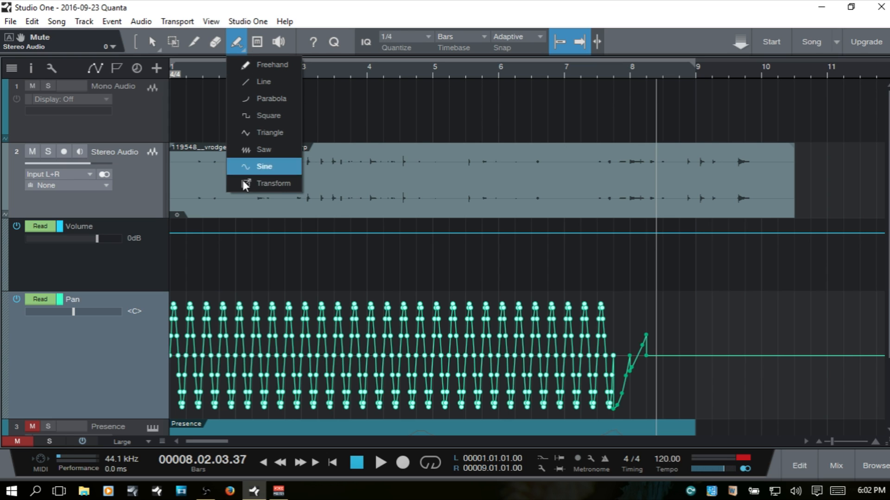
{"action": "left_click", "coordinate": [266, 184]}
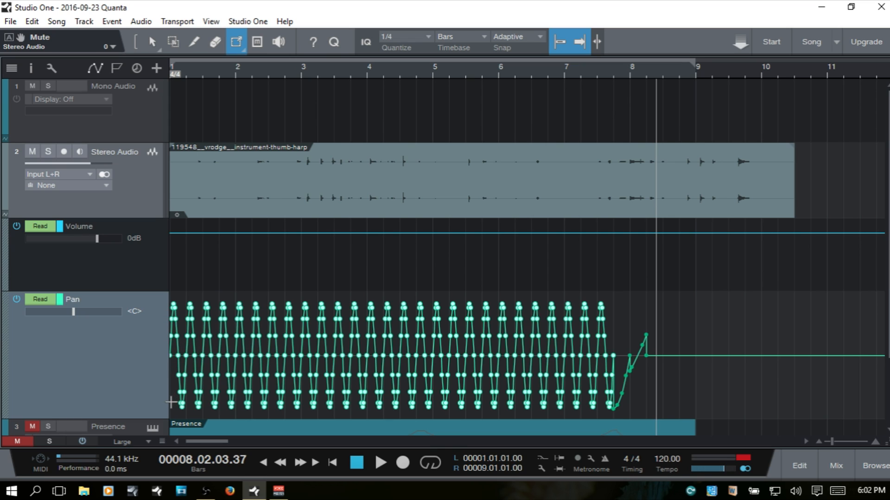
{"action": "left_click_drag", "start_coordinate": [171, 402], "coordinate": [627, 395]}
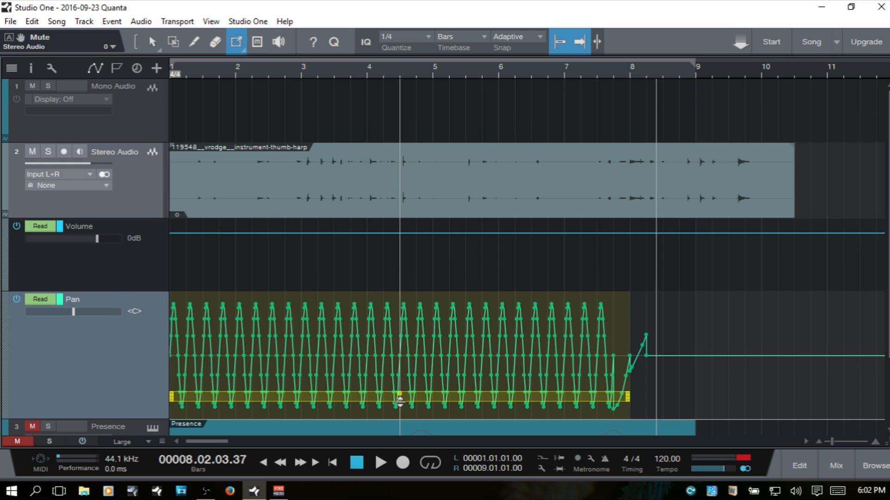
{"action": "left_click_drag", "start_coordinate": [398, 395], "coordinate": [410, 285]}
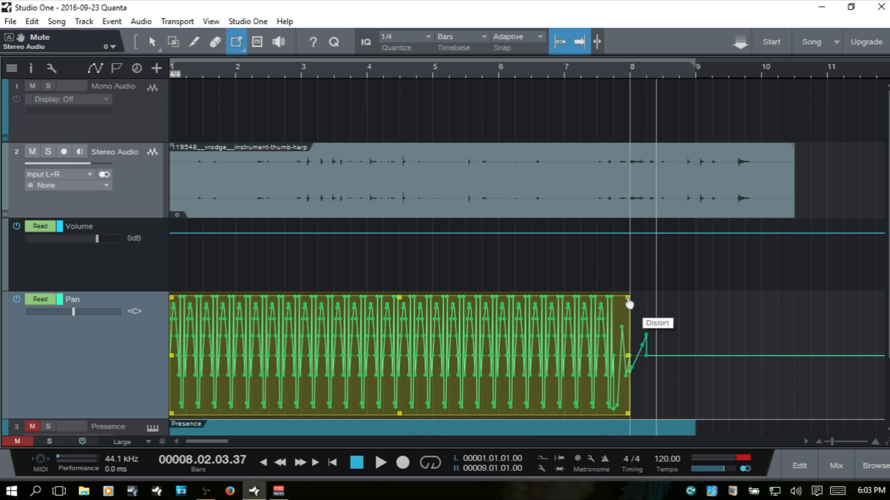
Compress the transformed Pan points to end at about bar 7.5, stretch them upward to full height, and leave the Transform frame
{"action": "left_click_drag", "start_coordinate": [629, 303], "coordinate": [596, 298]}
{"action": "mouse_move", "coordinate": [382, 297]}
{"action": "left_mouse_down"}
{"action": "mouse_move", "coordinate": [382, 338]}
{"action": "mouse_move", "coordinate": [388, 288]}
{"action": "left_mouse_up"}
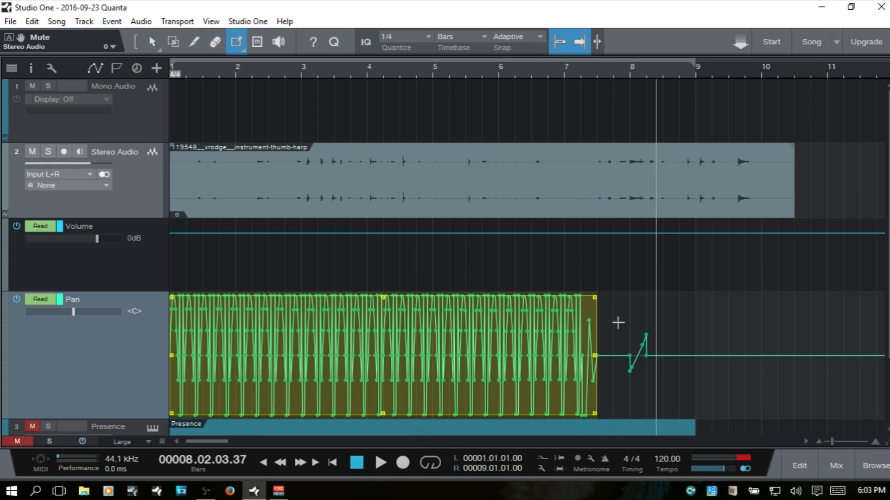
{"action": "key", "text": "1"}
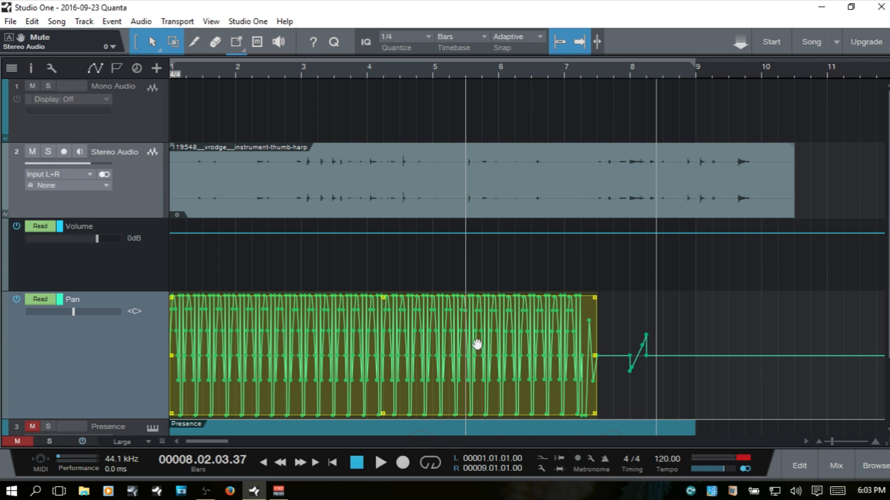
{"action": "left_click", "coordinate": [627, 326]}
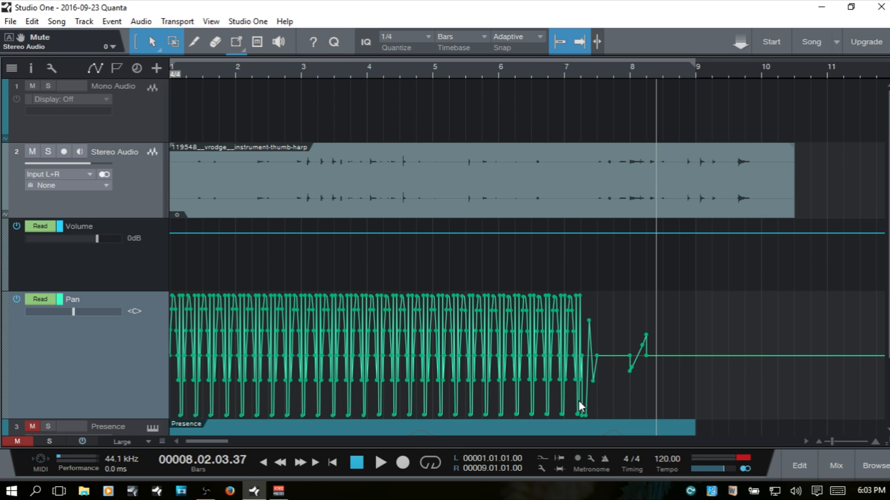
Delete all Pan automation points from bar 1 to about bar 8.25
{"action": "left_click_drag", "start_coordinate": [174, 409], "coordinate": [625, 403]}
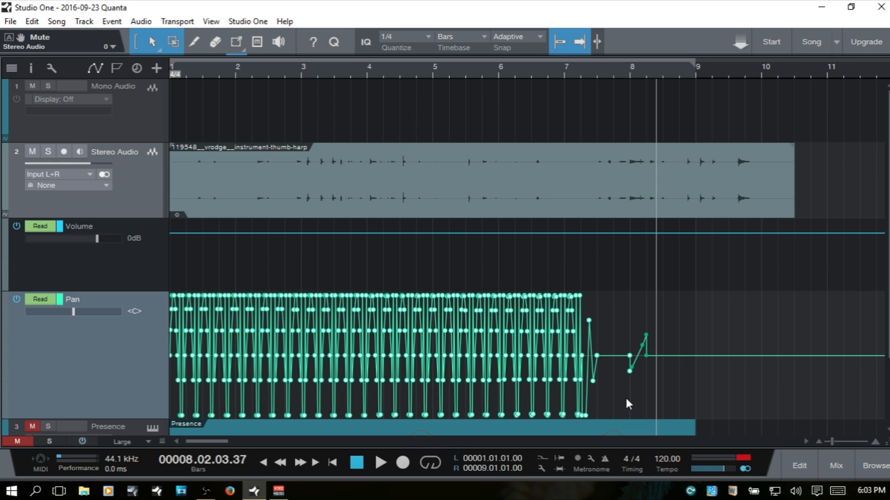
{"action": "key", "text": "Delete"}
{"action": "key", "text": "Delete"}
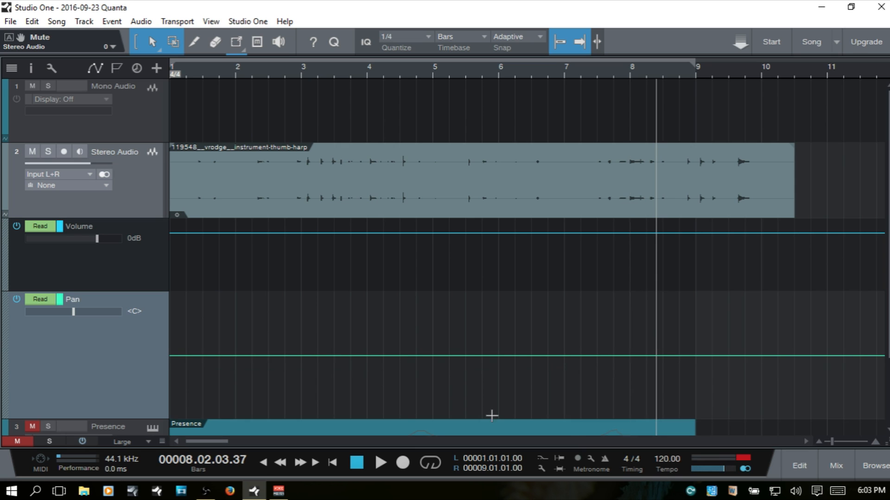
Set Quantize to 1/2 and paint a Sine wave over the Pan envelope from bar 1 to bar 7
{"action": "left_click", "coordinate": [425, 36]}
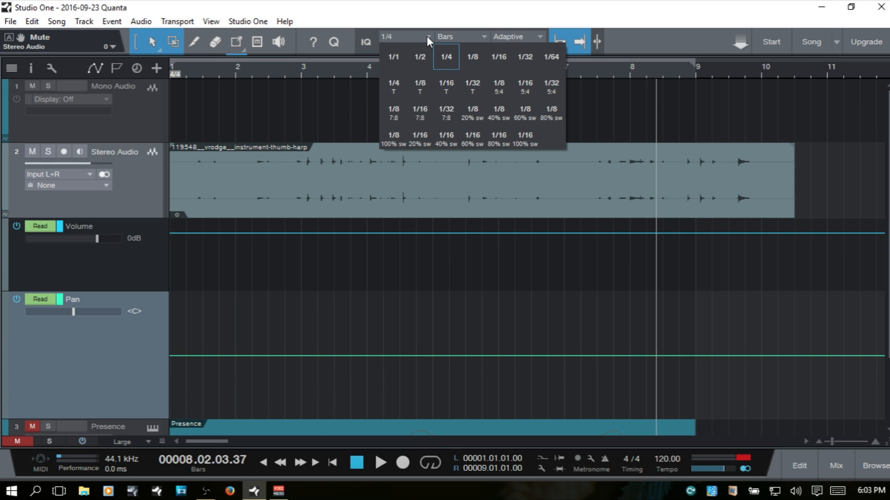
{"action": "left_click", "coordinate": [419, 58]}
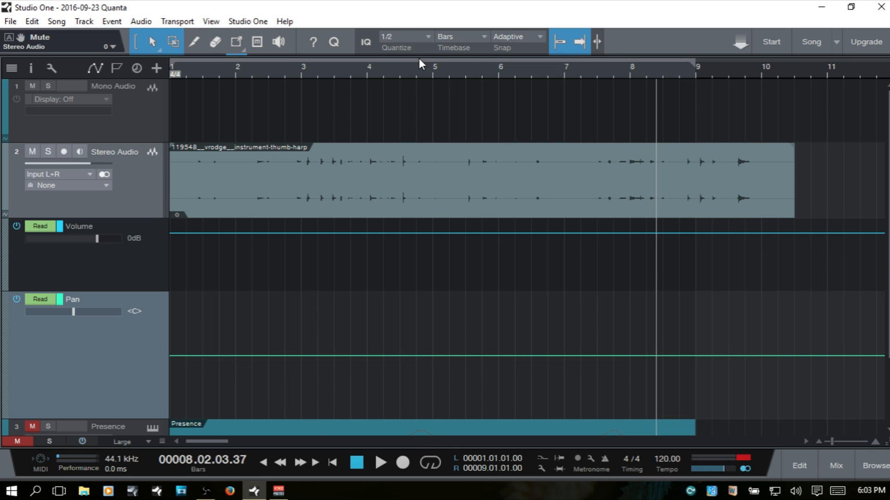
{"action": "left_click", "coordinate": [237, 42]}
{"action": "left_click", "coordinate": [243, 49]}
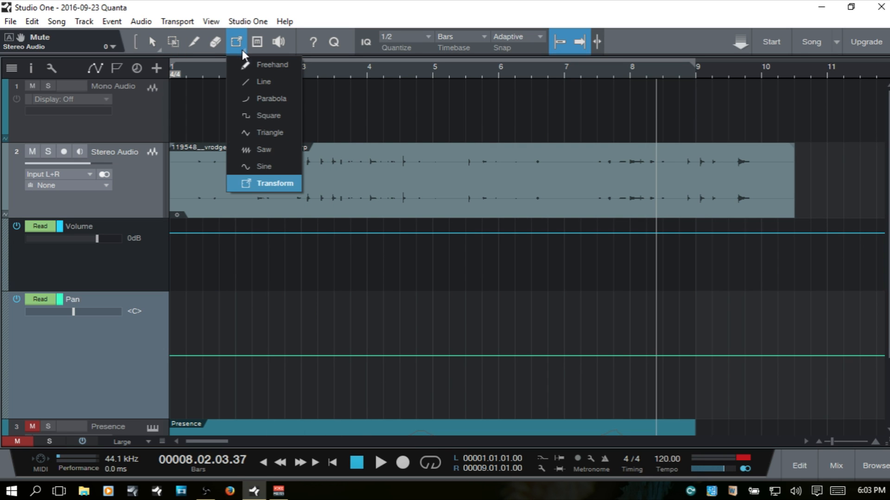
{"action": "left_click", "coordinate": [260, 166]}
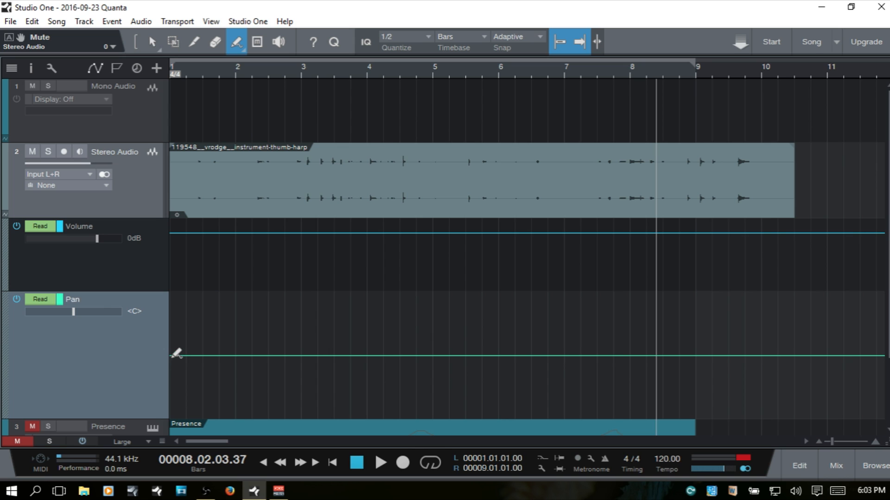
{"action": "mouse_move", "coordinate": [179, 351]}
{"action": "left_mouse_down"}
{"action": "mouse_move", "coordinate": [377, 332]}
{"action": "mouse_move", "coordinate": [508, 331]}
{"action": "mouse_move", "coordinate": [551, 304]}
{"action": "mouse_move", "coordinate": [565, 307]}
{"action": "left_mouse_up"}
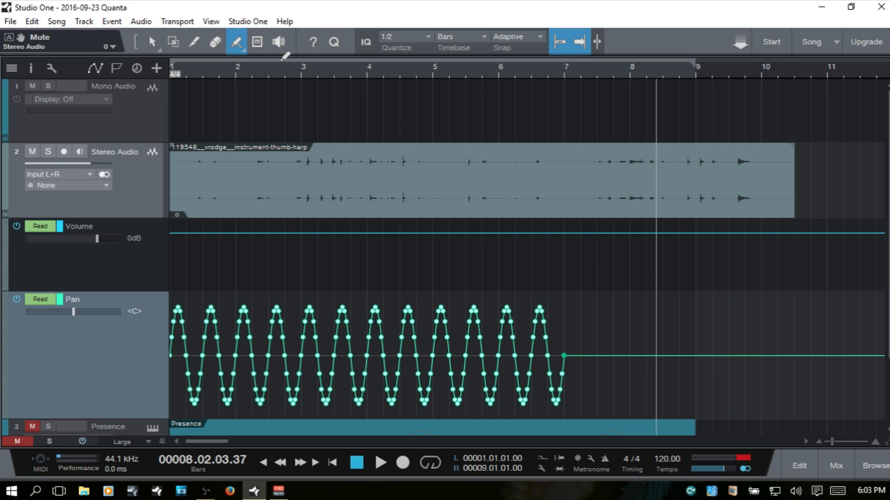
Frame the Pan Sine wave from bar 1 to bar 7.5 with the Transform tool and stretch the frame to about bar 8.5
{"action": "left_click", "coordinate": [244, 50]}
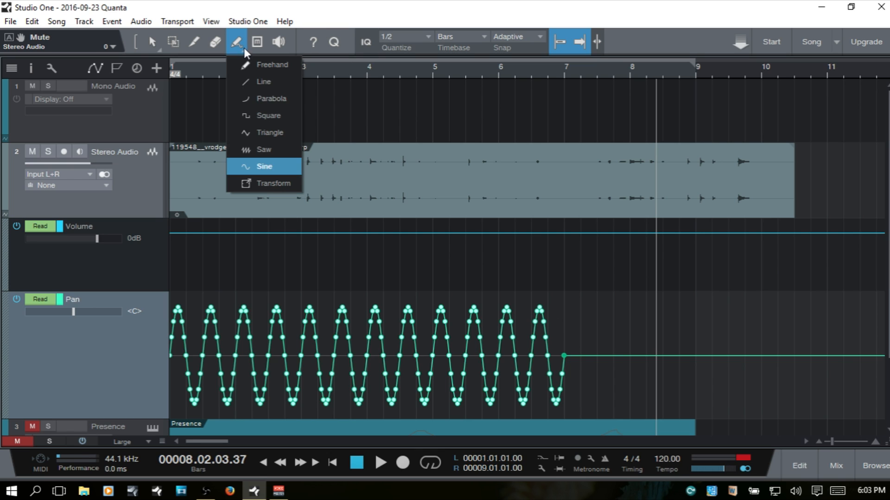
{"action": "left_click", "coordinate": [255, 182]}
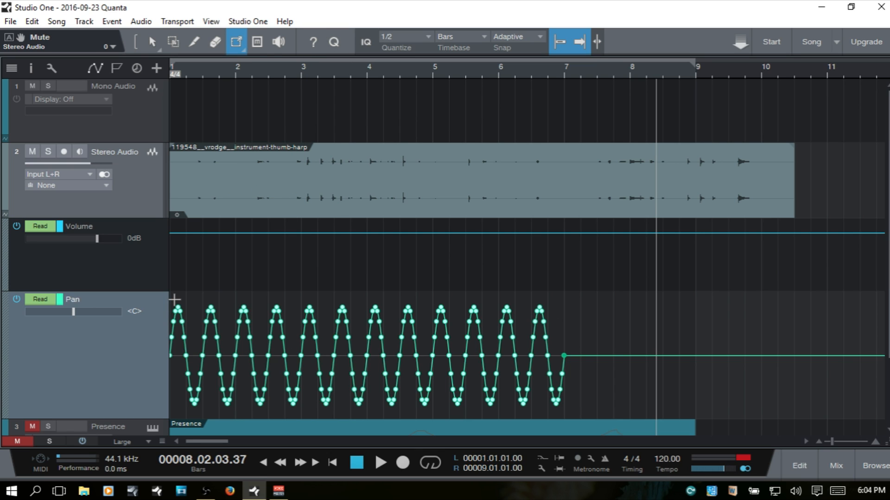
{"action": "left_click_drag", "start_coordinate": [174, 301], "coordinate": [595, 422]}
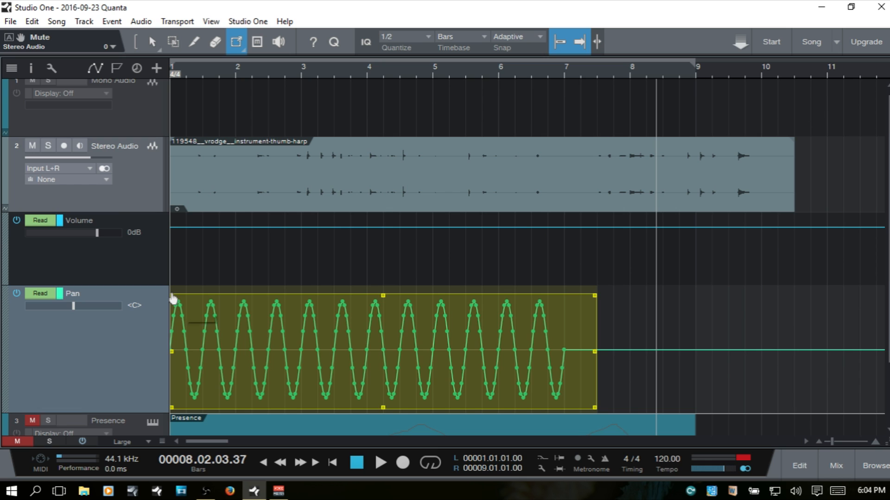
{"action": "mouse_move", "coordinate": [173, 298]}
{"action": "left_mouse_down"}
{"action": "mouse_move", "coordinate": [191, 338]}
{"action": "mouse_move", "coordinate": [181, 353]}
{"action": "mouse_move", "coordinate": [182, 413]}
{"action": "mouse_move", "coordinate": [193, 350]}
{"action": "mouse_move", "coordinate": [183, 311]}
{"action": "mouse_move", "coordinate": [166, 296]}
{"action": "left_mouse_up"}
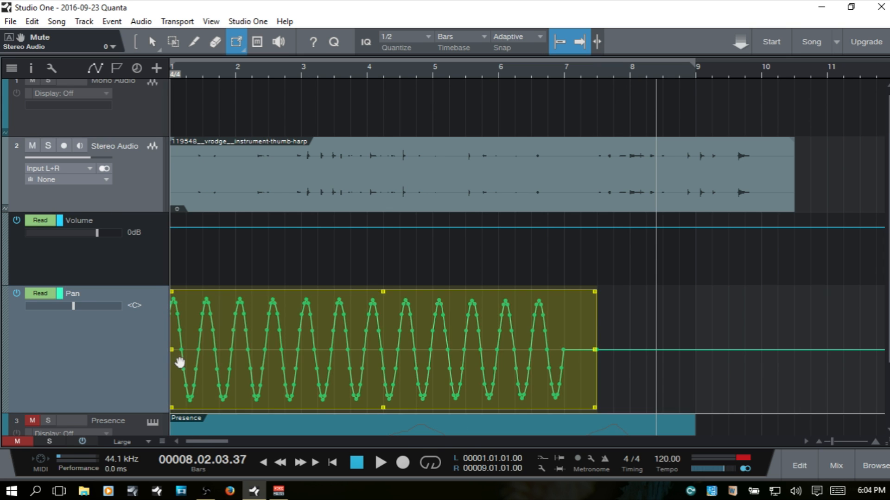
{"action": "mouse_move", "coordinate": [178, 355]}
{"action": "left_mouse_down"}
{"action": "mouse_move", "coordinate": [294, 359]}
{"action": "mouse_move", "coordinate": [319, 349]}
{"action": "mouse_move", "coordinate": [452, 360]}
{"action": "mouse_move", "coordinate": [177, 354]}
{"action": "left_mouse_up"}
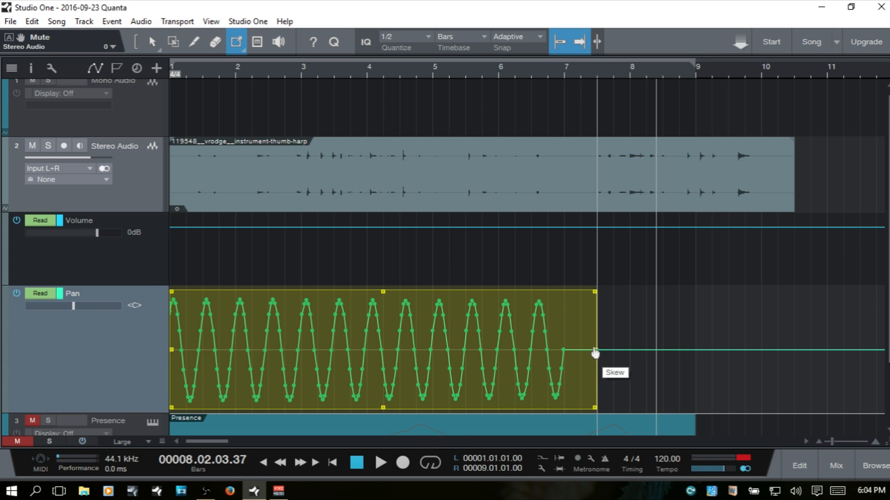
{"action": "left_click_drag", "start_coordinate": [596, 353], "coordinate": [654, 354]}
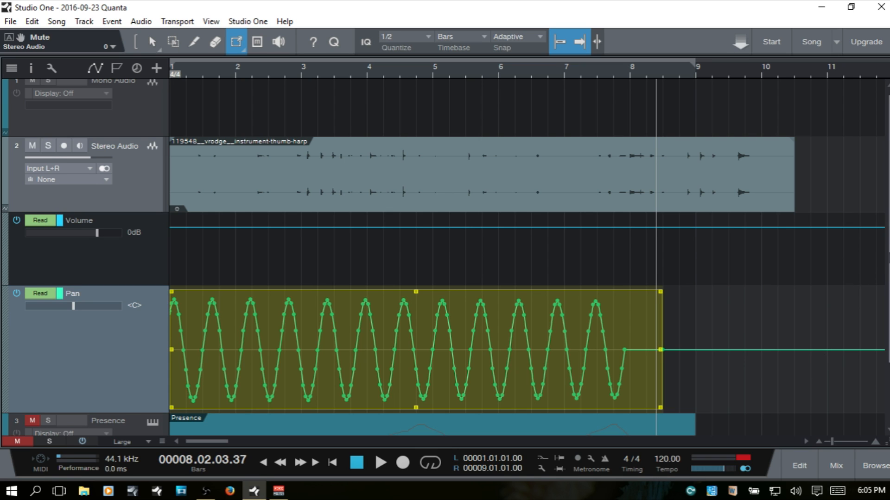
Switch back to the Arrow tool and open the Presence instrument part for editing
{"action": "scroll", "coordinate": [887, 257], "scroll_direction": "down", "scroll_amount": 3}
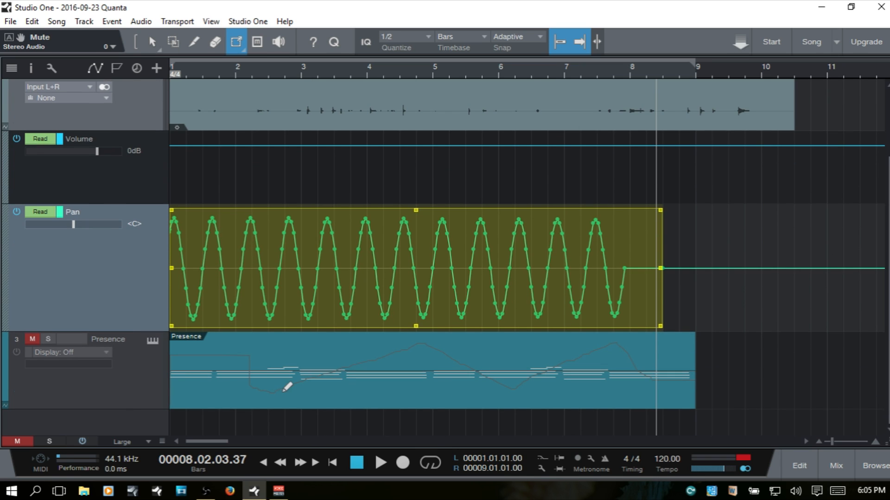
{"action": "key", "text": "1"}
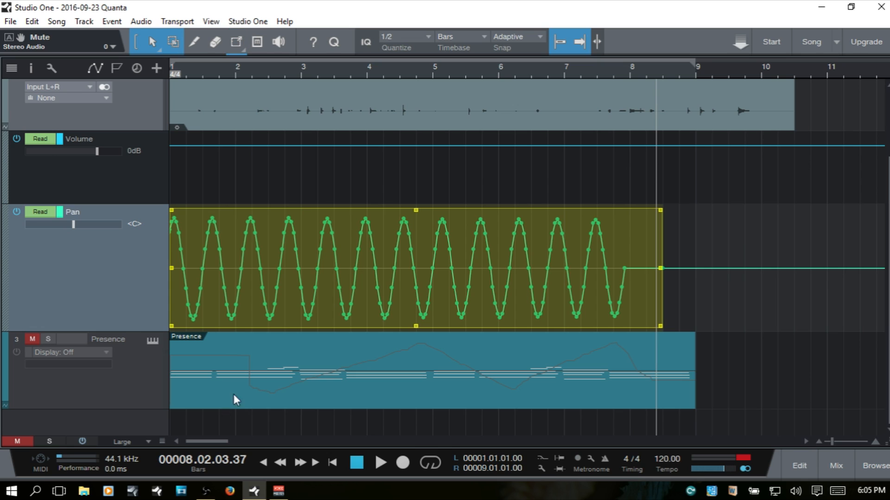
{"action": "double_click", "coordinate": [357, 393]}
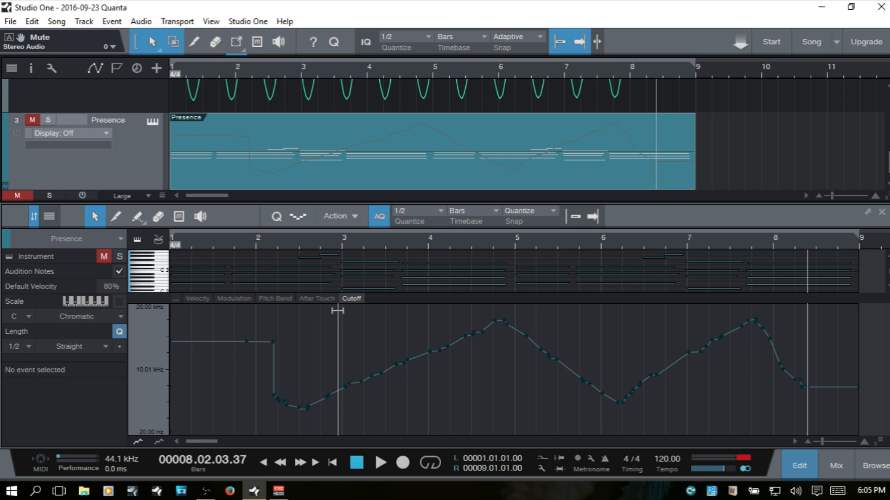
Review the Presence part's Velocity, Modulation, Pitch Bend and After Touch lanes, then return to Cutoff
{"action": "left_click", "coordinate": [197, 299]}
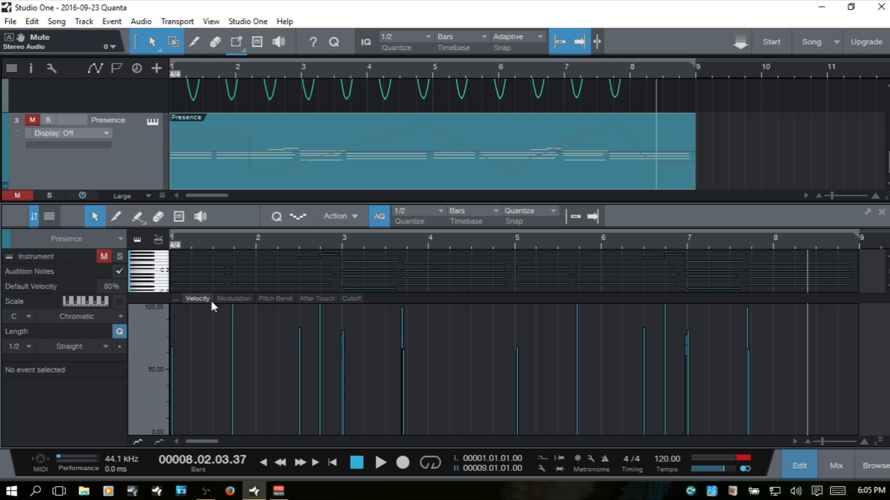
{"action": "left_click", "coordinate": [234, 298]}
{"action": "left_click", "coordinate": [276, 299]}
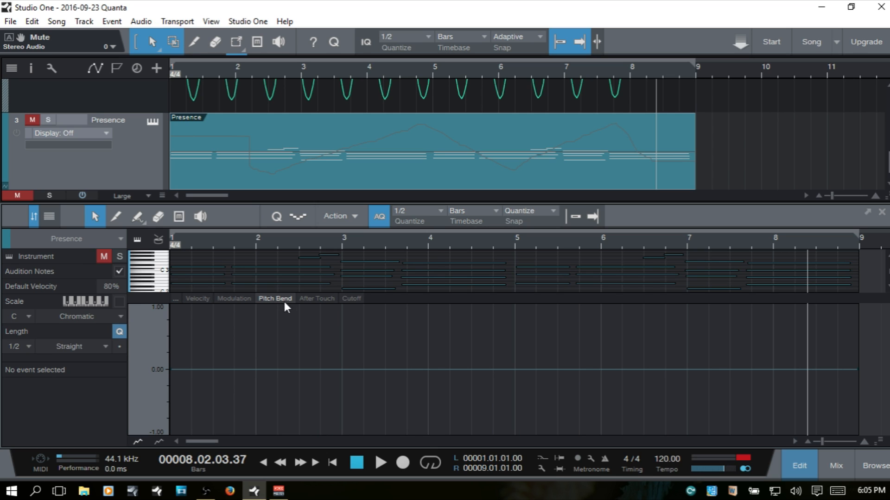
{"action": "left_click", "coordinate": [316, 300]}
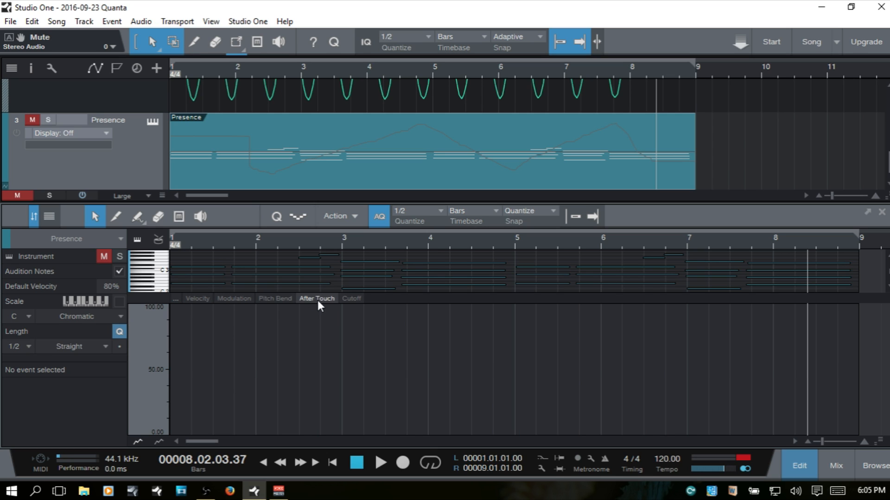
{"action": "left_click", "coordinate": [353, 300]}
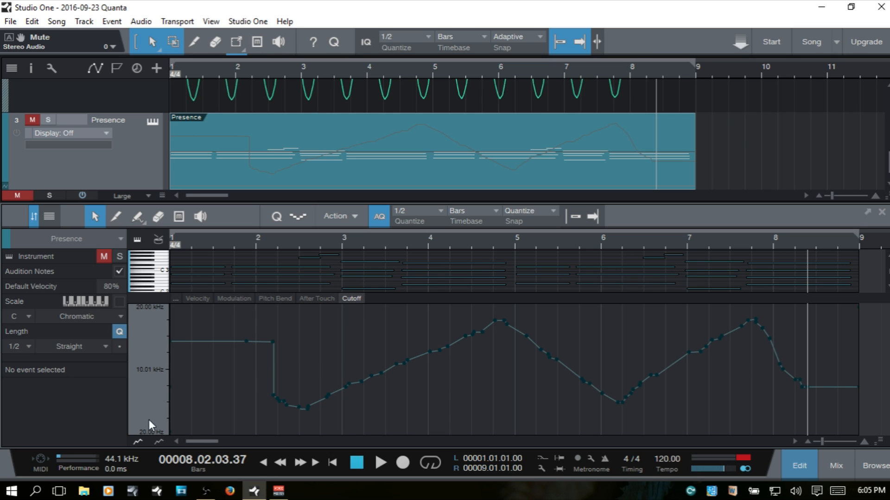
Add a second automation lane to the Presence editor and enlarge the editor and both lanes to roughly similar heights
{"action": "left_click", "coordinate": [160, 443]}
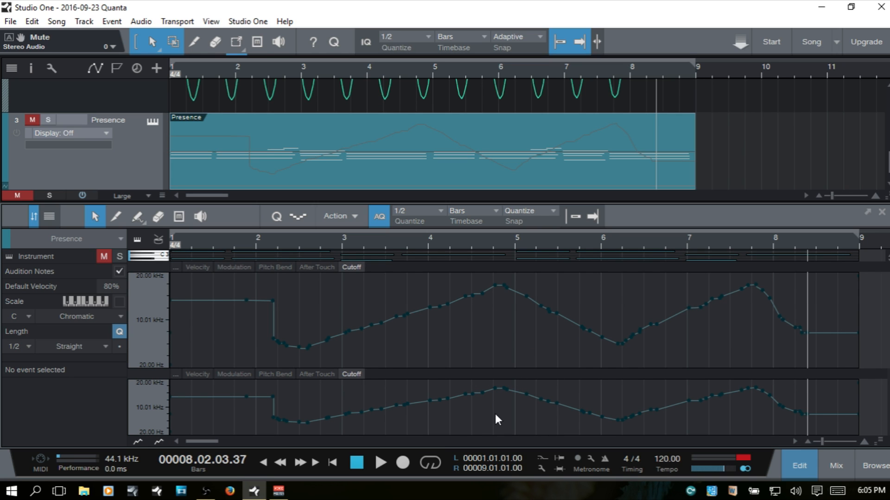
{"action": "left_click_drag", "start_coordinate": [526, 376], "coordinate": [525, 355]}
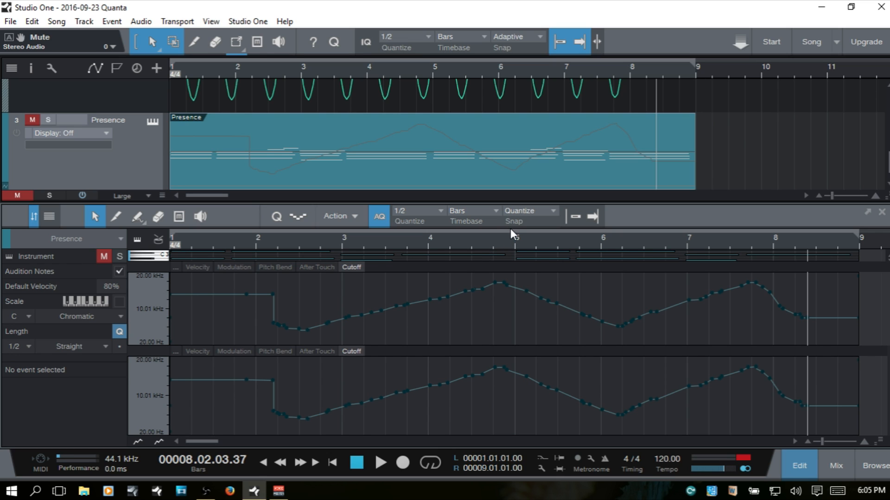
{"action": "left_click_drag", "start_coordinate": [508, 202], "coordinate": [508, 160]}
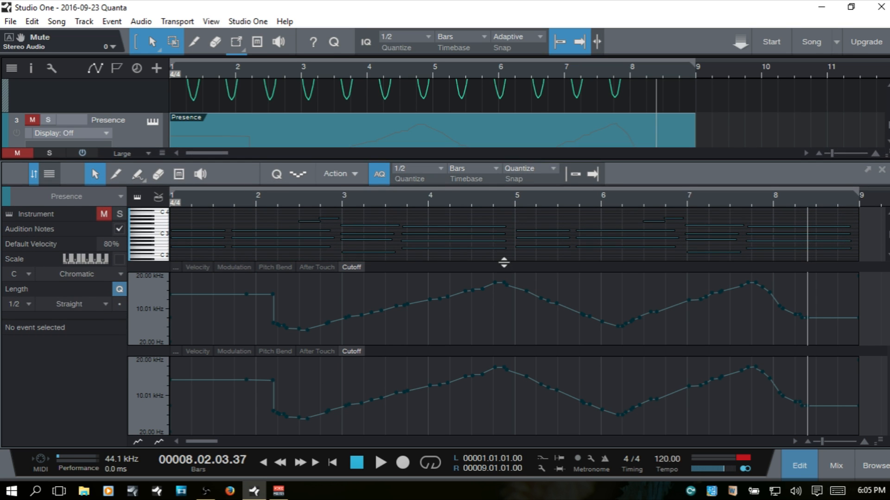
{"action": "left_click_drag", "start_coordinate": [504, 263], "coordinate": [504, 221]}
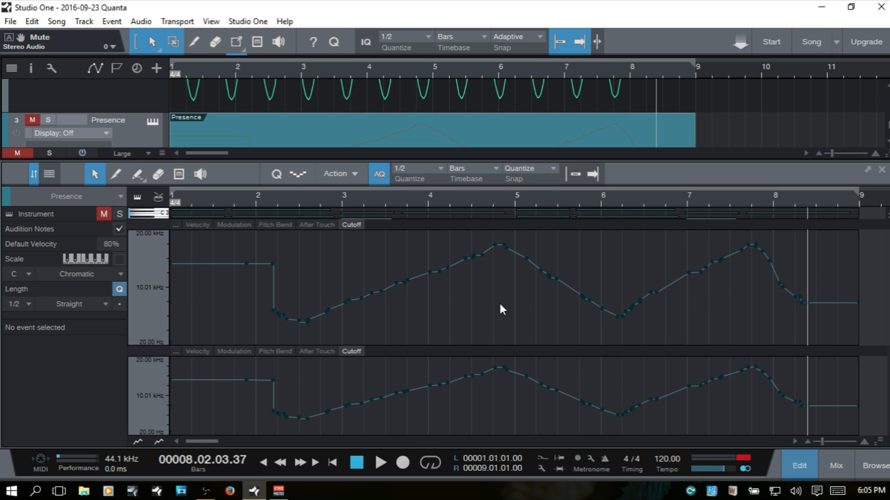
{"action": "left_click_drag", "start_coordinate": [504, 352], "coordinate": [510, 338]}
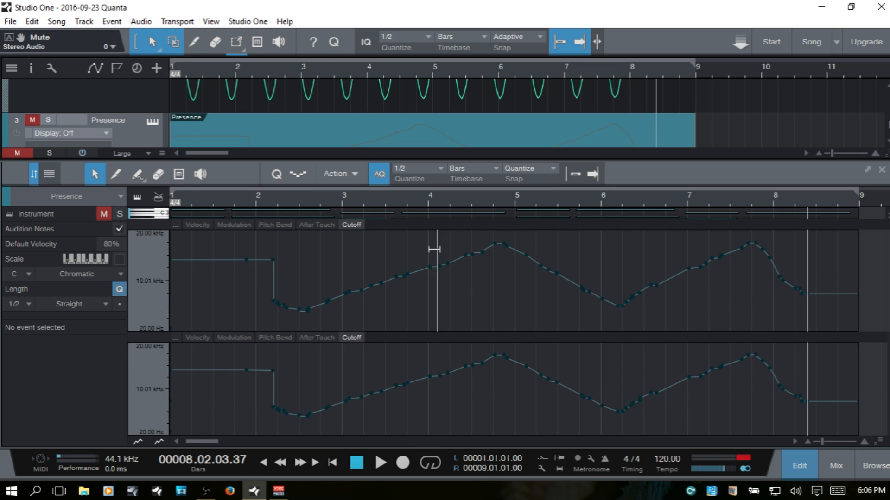
View After Touch, Pitch Bend and Modulation in the upper lane and leave it on Velocity, keeping Cutoff in the lower lane
{"action": "left_click", "coordinate": [324, 224]}
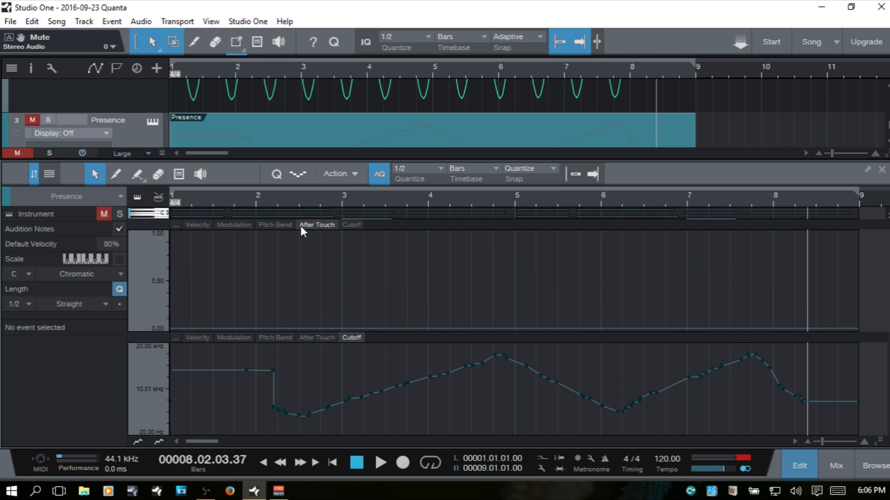
{"action": "left_click", "coordinate": [284, 226]}
{"action": "left_click", "coordinate": [234, 226]}
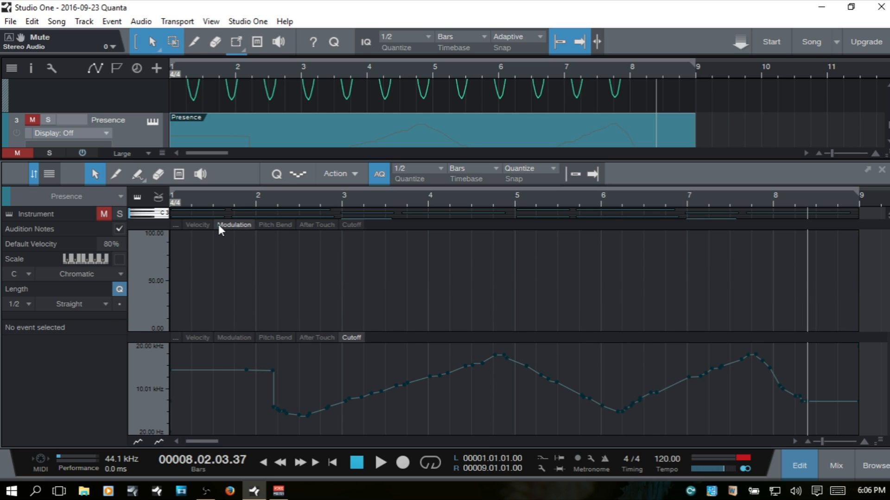
{"action": "left_click", "coordinate": [198, 224]}
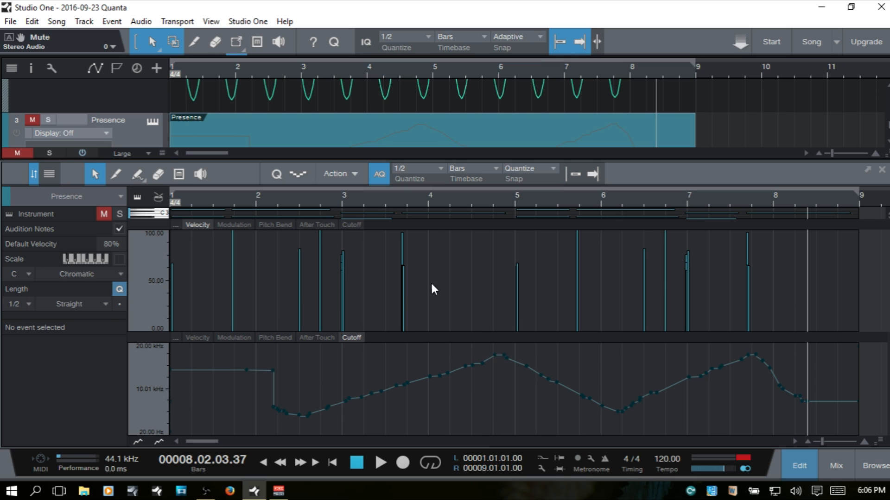
{"action": "mouse_move", "coordinate": [576, 291]}
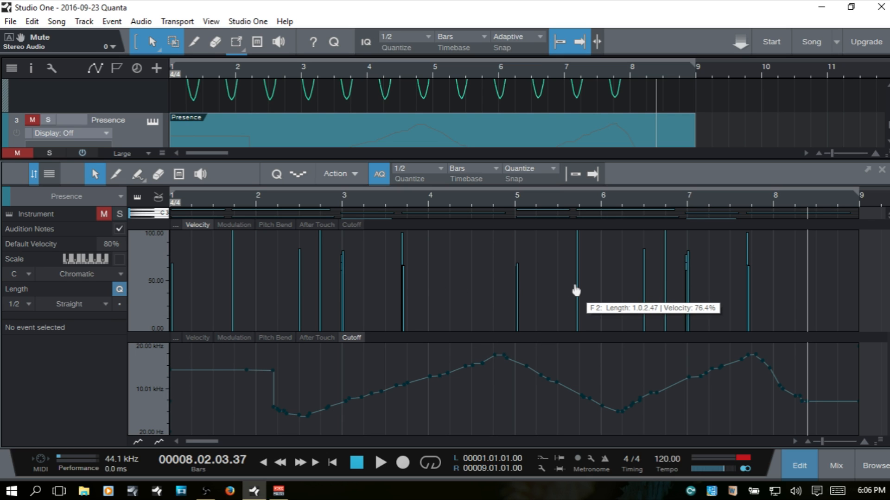